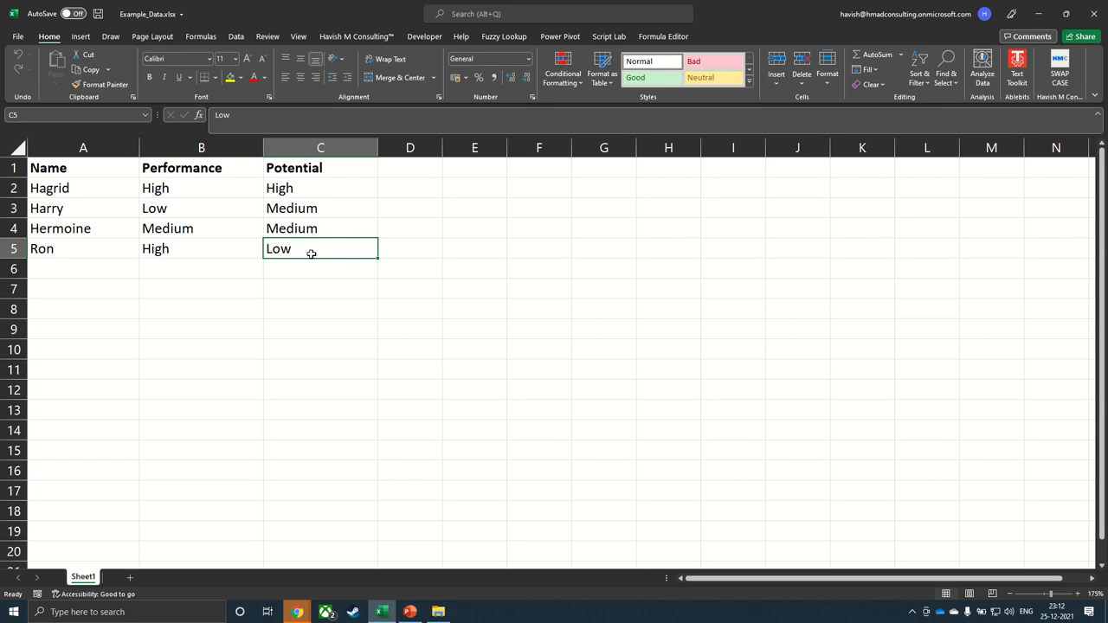
- Review the Performance and Potential columns and each name in the Example_Data.xlsx sheet, and close the workbook
{"action": "left_click_drag", "start_coordinate": [253, 148], "coordinate": [300, 149]}
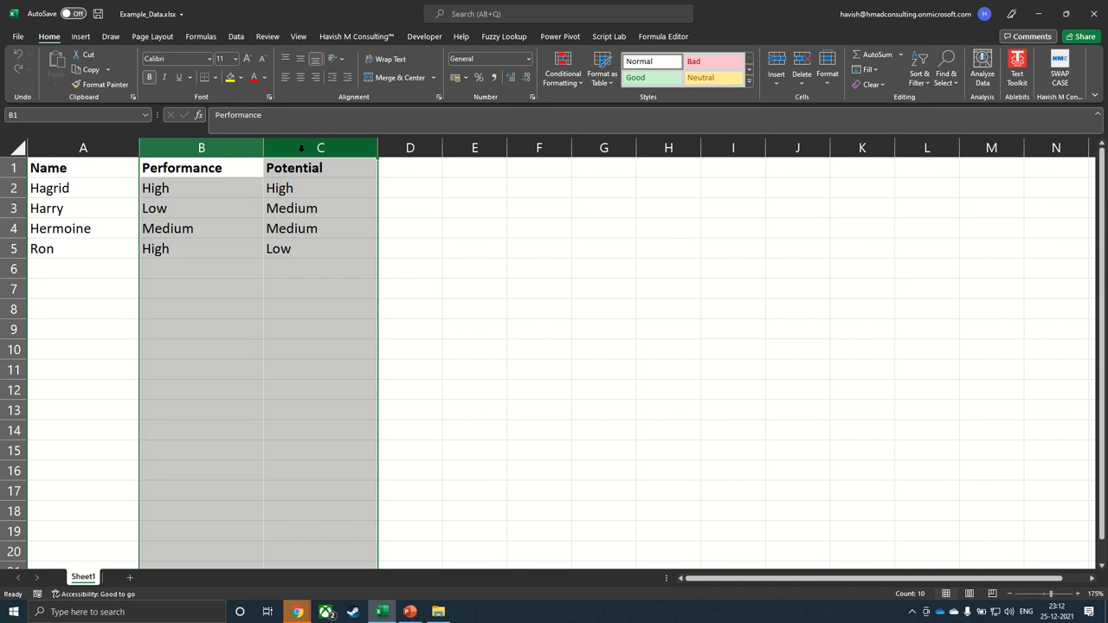
{"action": "left_click", "coordinate": [91, 194]}
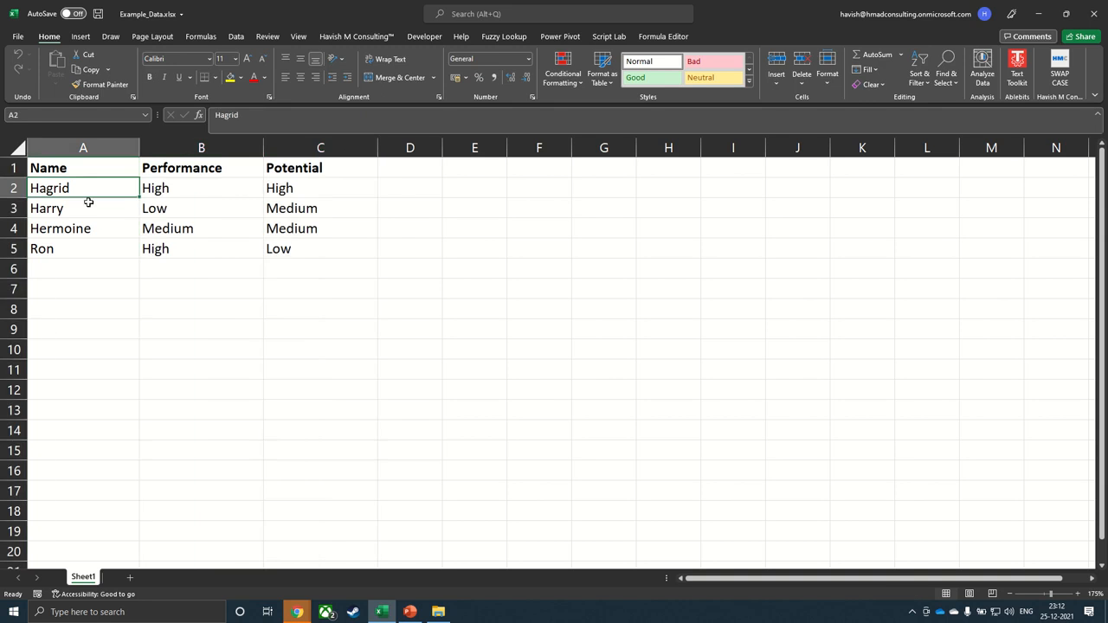
{"action": "left_click", "coordinate": [87, 210]}
{"action": "left_click", "coordinate": [84, 229]}
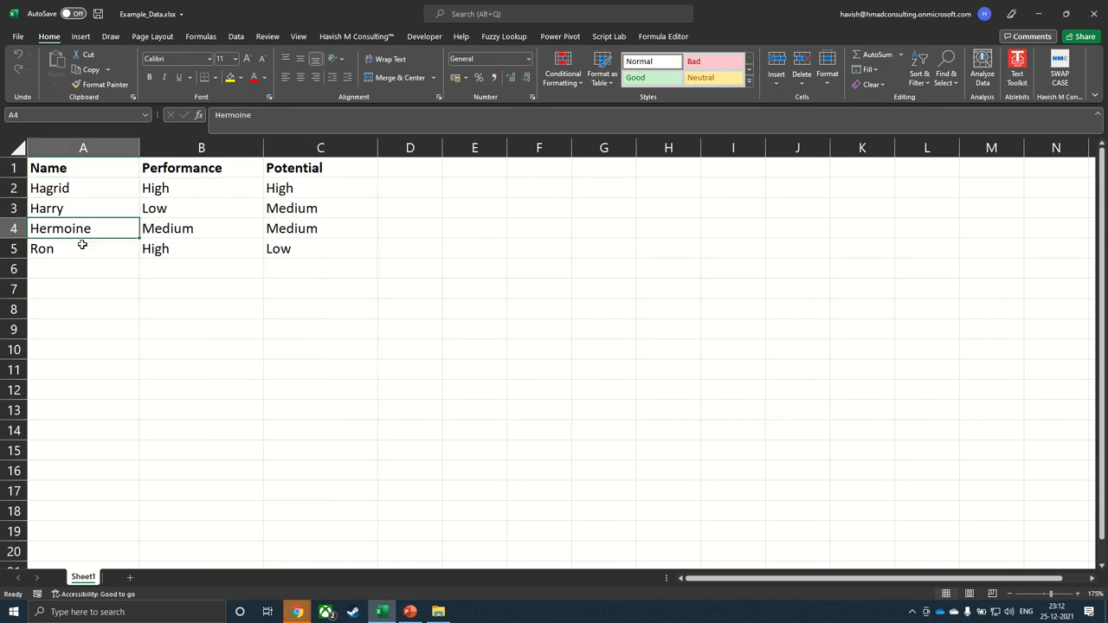
{"action": "left_click", "coordinate": [83, 246]}
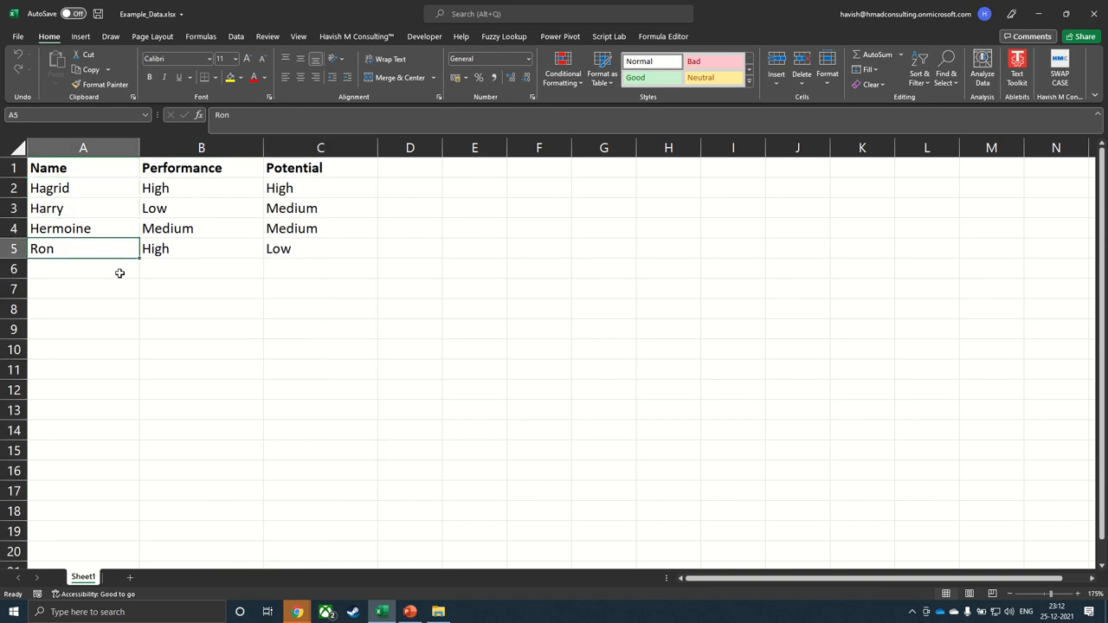
{"action": "left_click", "coordinate": [1095, 14]}
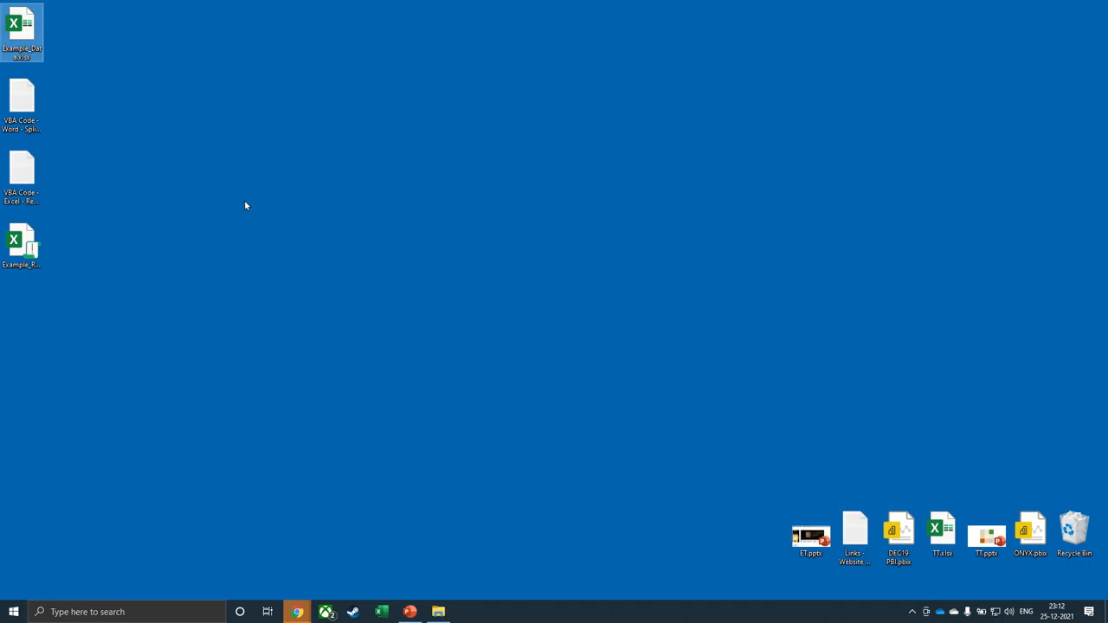
- Create a new Word document named Temp.docx on the desktop and open it in Word
{"action": "left_click", "coordinate": [238, 148]}
{"action": "right_click", "coordinate": [237, 147]}
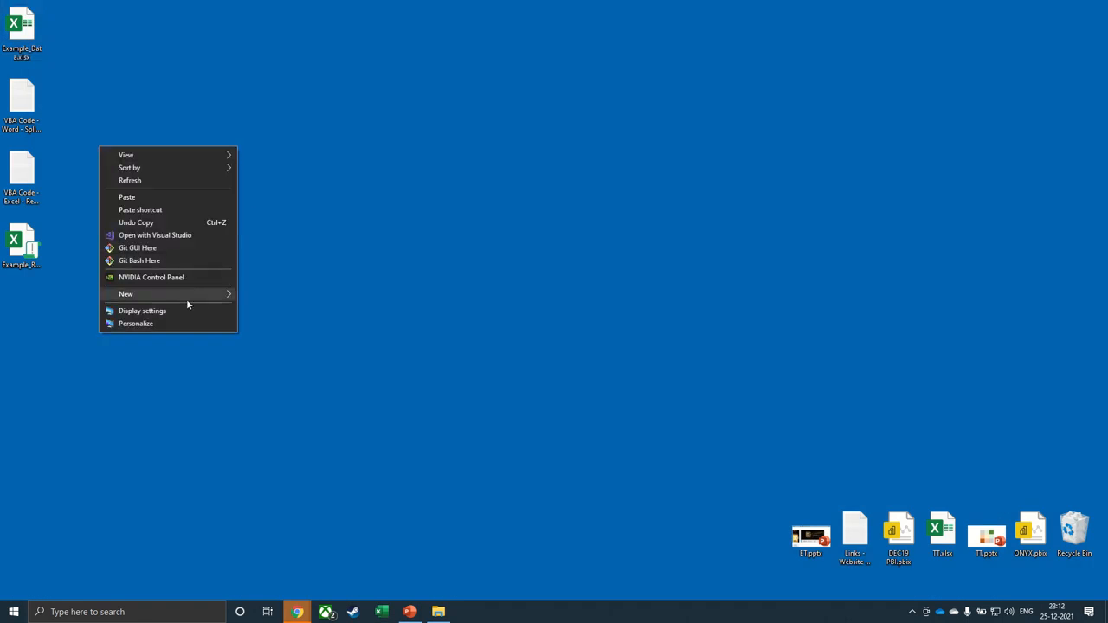
{"action": "mouse_move", "coordinate": [191, 296]}
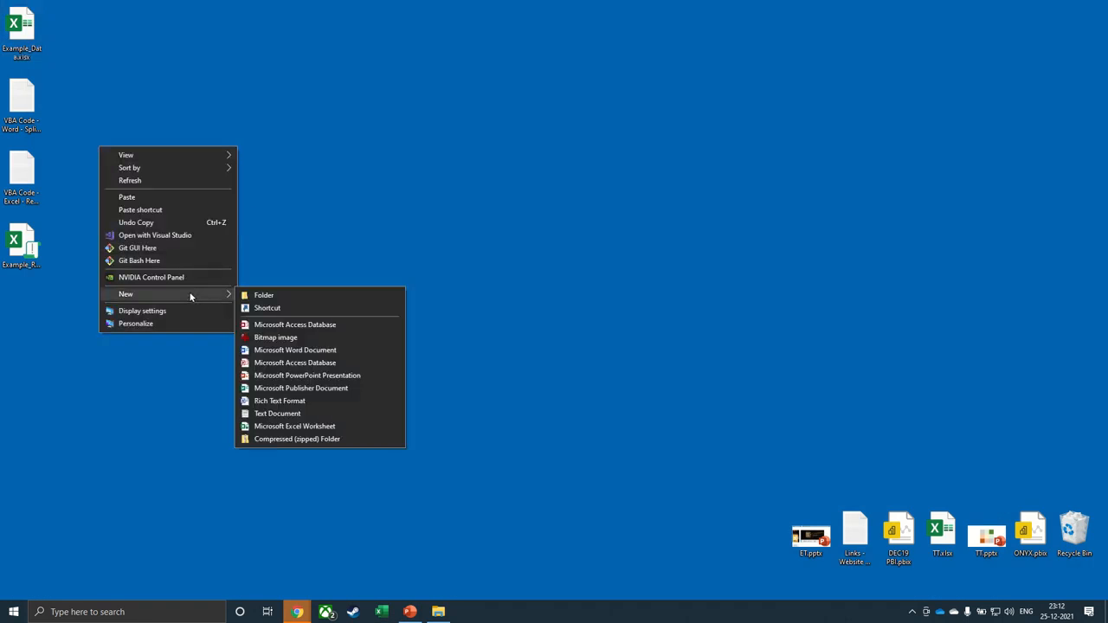
{"action": "left_click", "coordinate": [299, 349]}
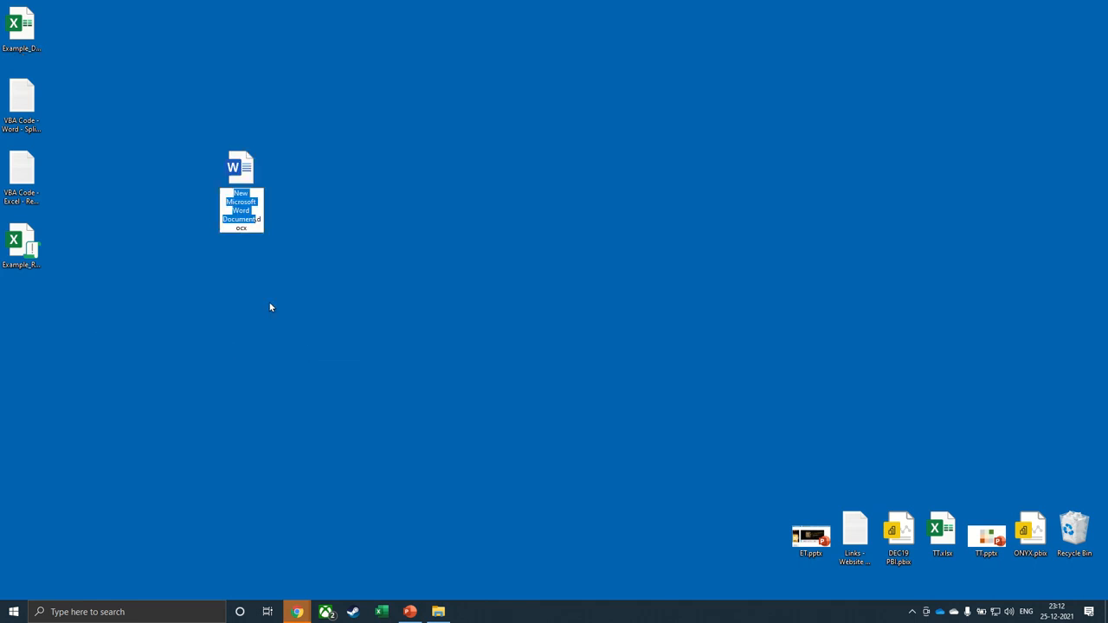
{"action": "type", "text": "Te"}
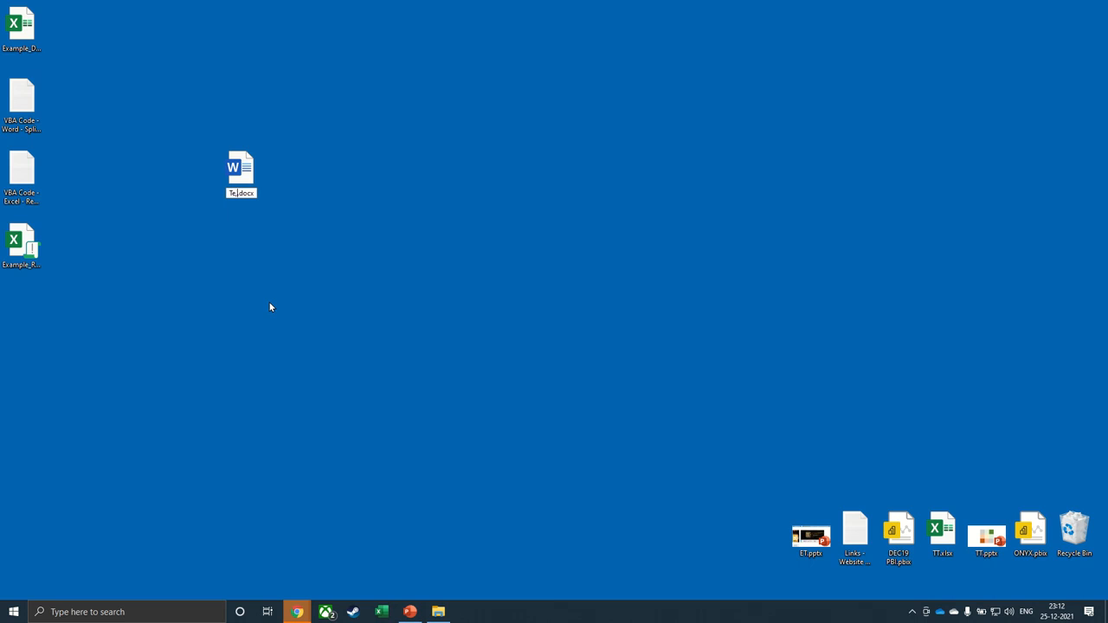
{"action": "type", "text": "s"}
{"action": "type", "text": "mp"}
{"action": "key", "text": "Return"}
{"action": "key", "text": "Return"}
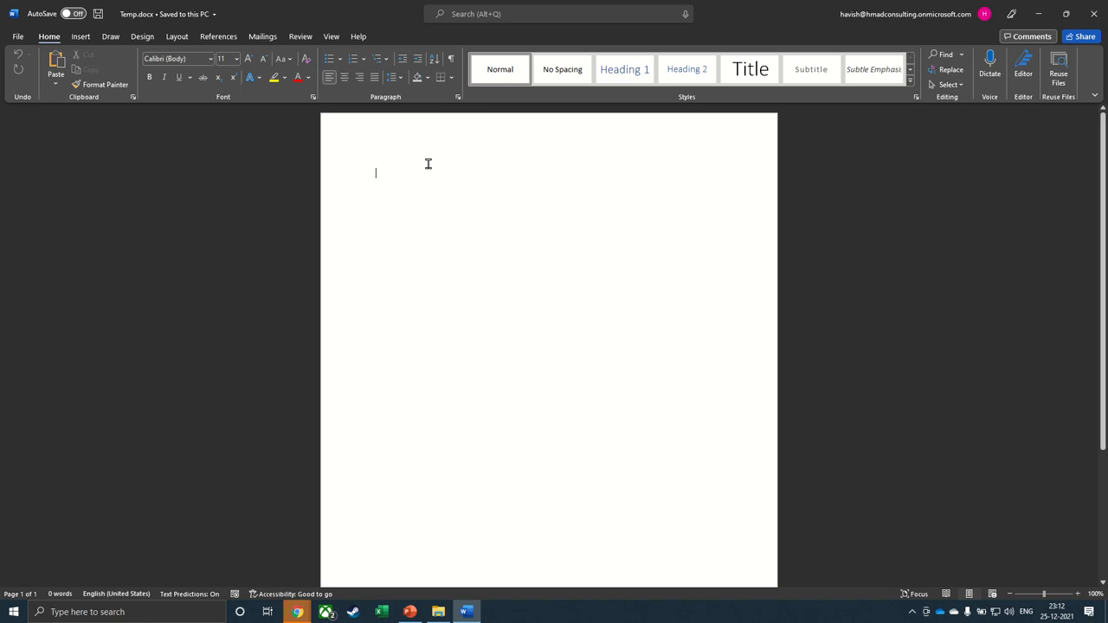
- Set the page margins of the blank document to the Narrow preset
{"action": "left_click", "coordinate": [172, 40]}
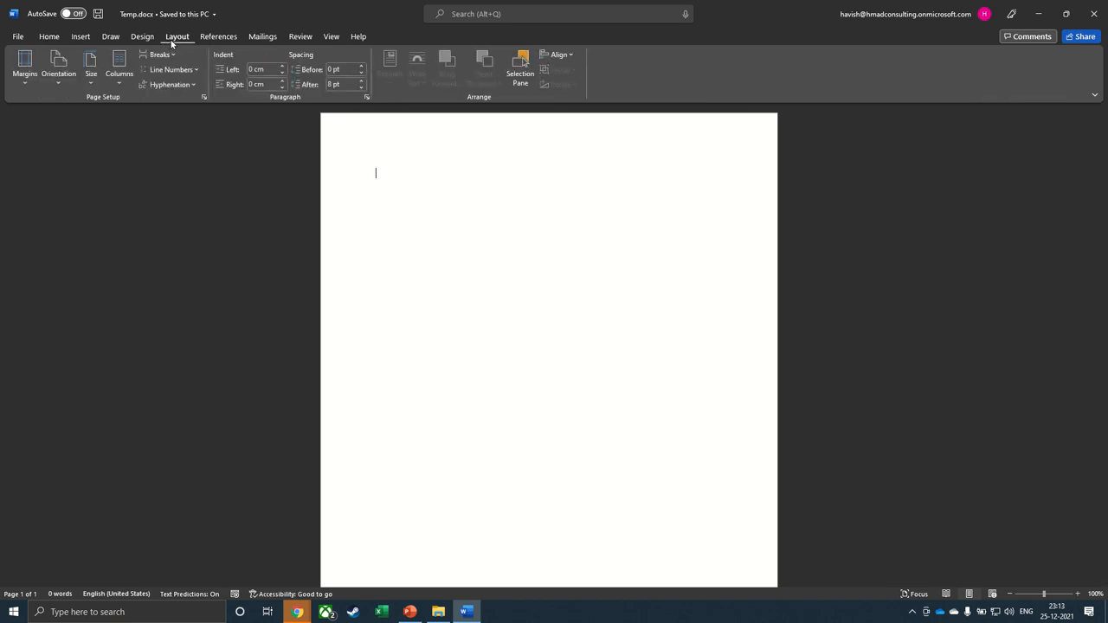
{"action": "left_click", "coordinate": [24, 69]}
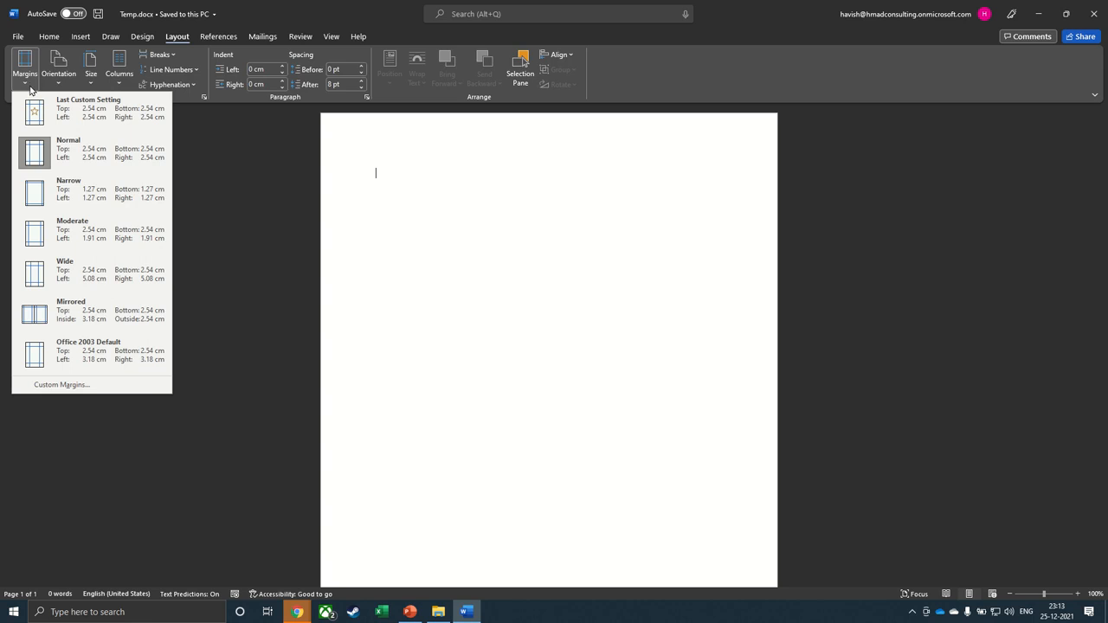
{"action": "left_click", "coordinate": [107, 191]}
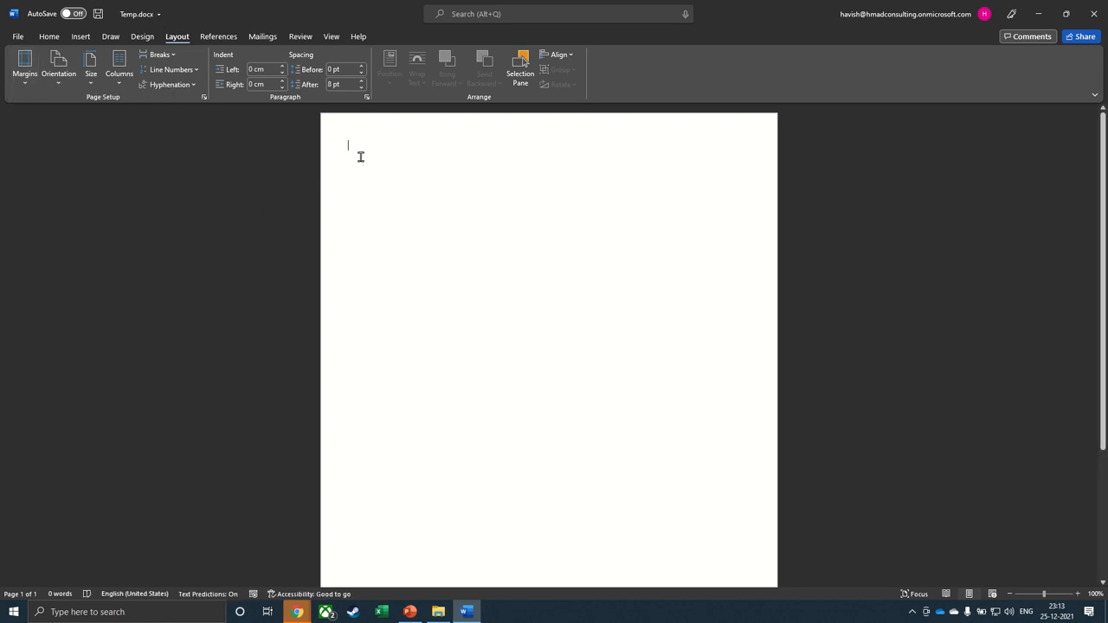
- Write the letter text "Hello" and, below it, "Your Performance Score is and your Potential Score is"
{"action": "type", "text": "Hello  "}
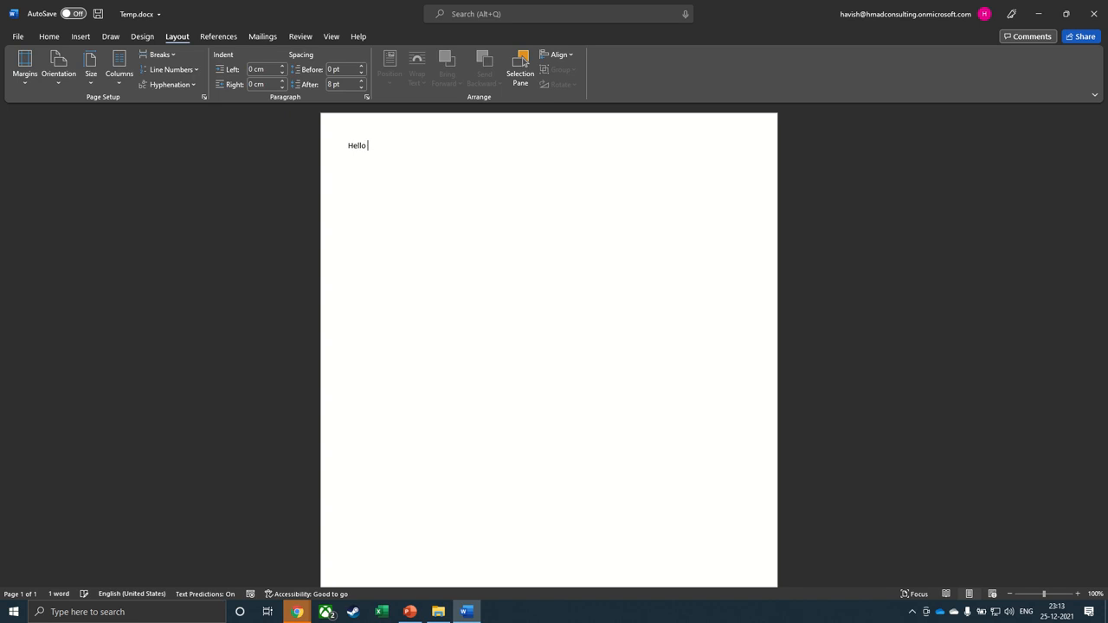
{"action": "type", "text": "Your Performance Score is"}
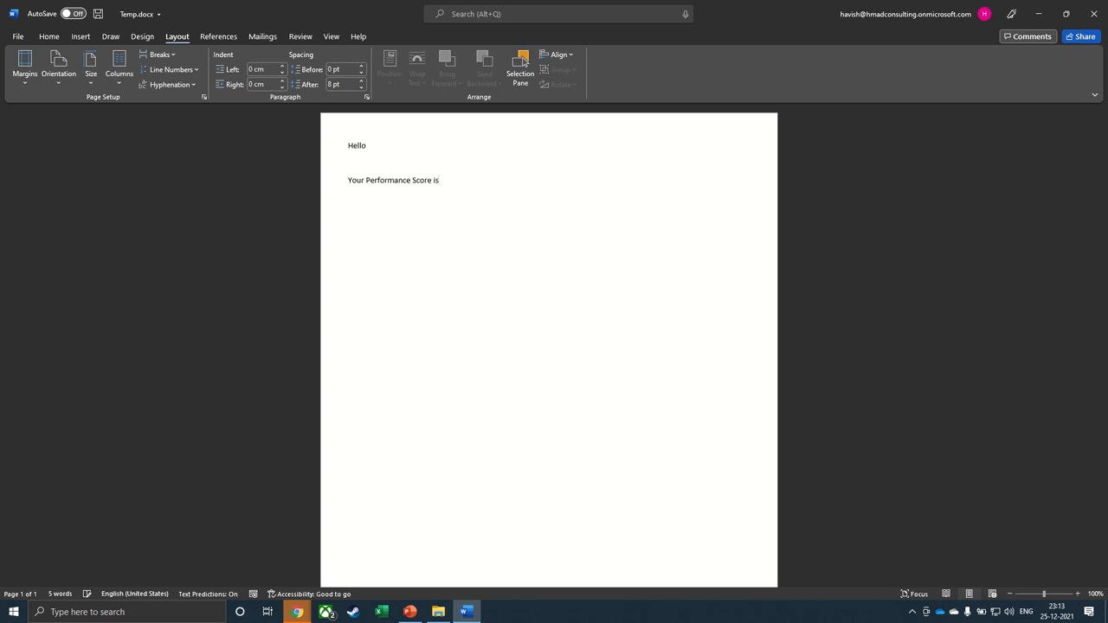
{"action": "type", "text": " and your Potential Score is"}
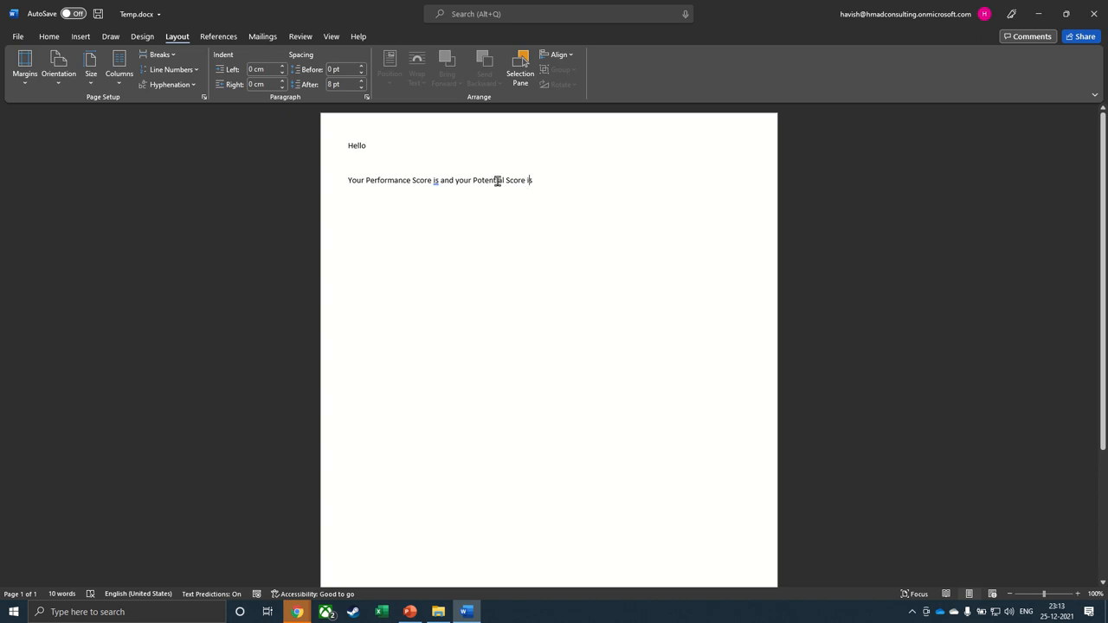
{"action": "left_click", "coordinate": [539, 184]}
- Start the step-by-step mail merge wizard for letters based on the current document and advance to recipient selection
{"action": "left_click", "coordinate": [273, 41]}
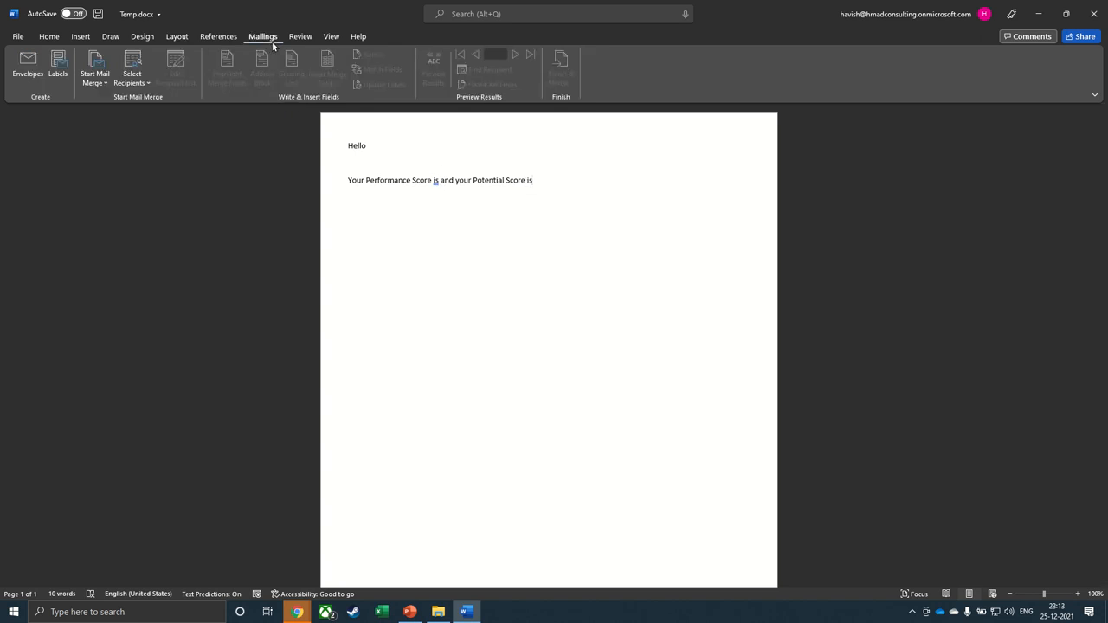
{"action": "left_click", "coordinate": [97, 83]}
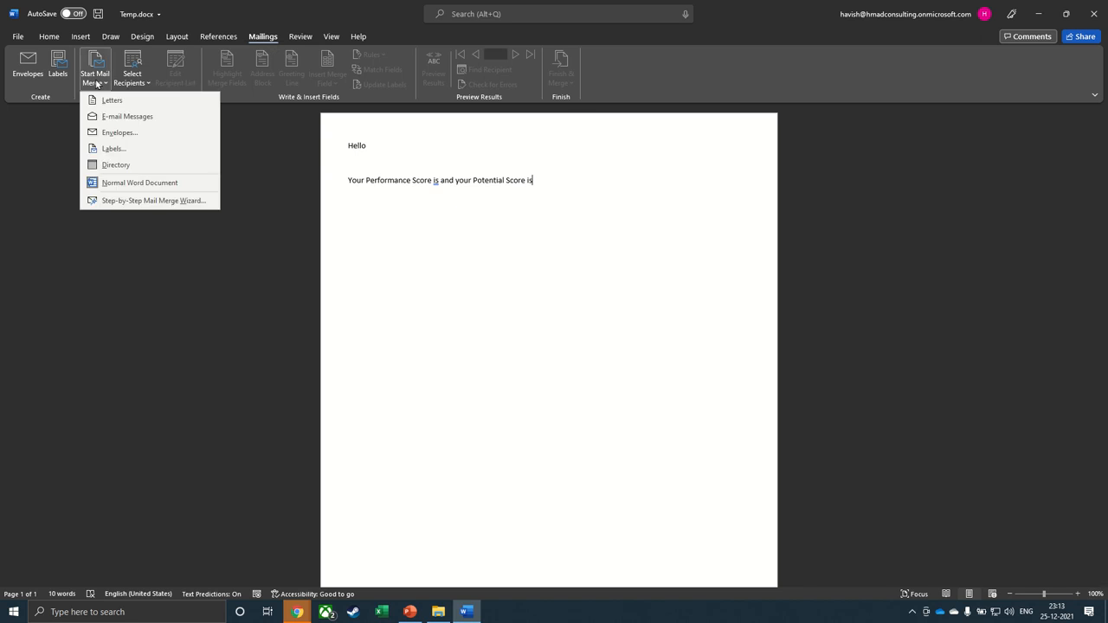
{"action": "left_click", "coordinate": [147, 201]}
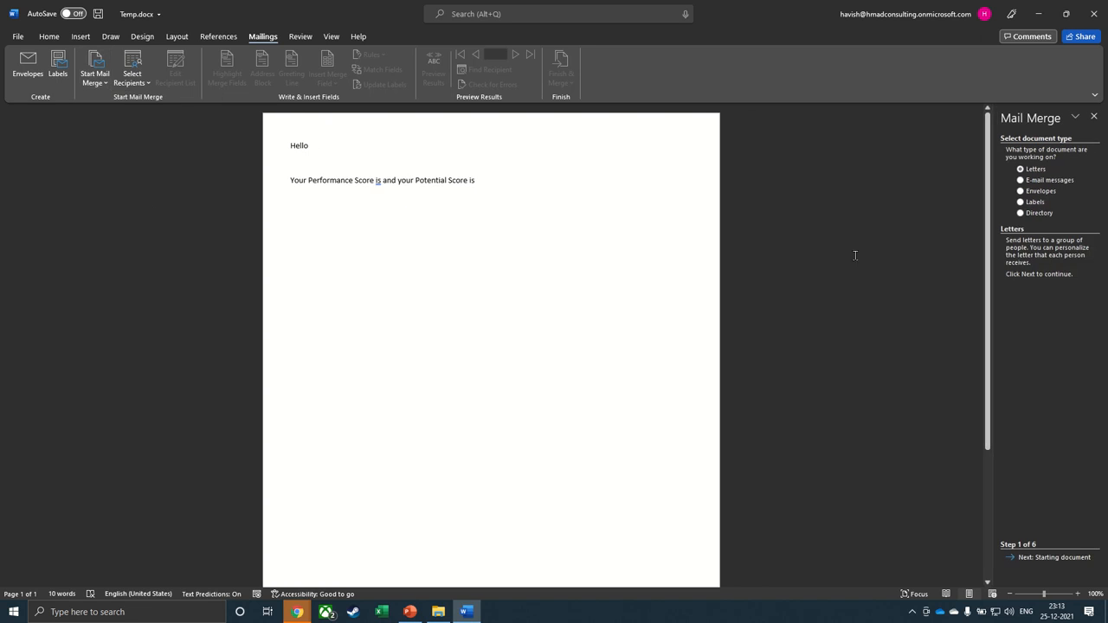
{"action": "left_click_drag", "start_coordinate": [995, 205], "coordinate": [912, 205]}
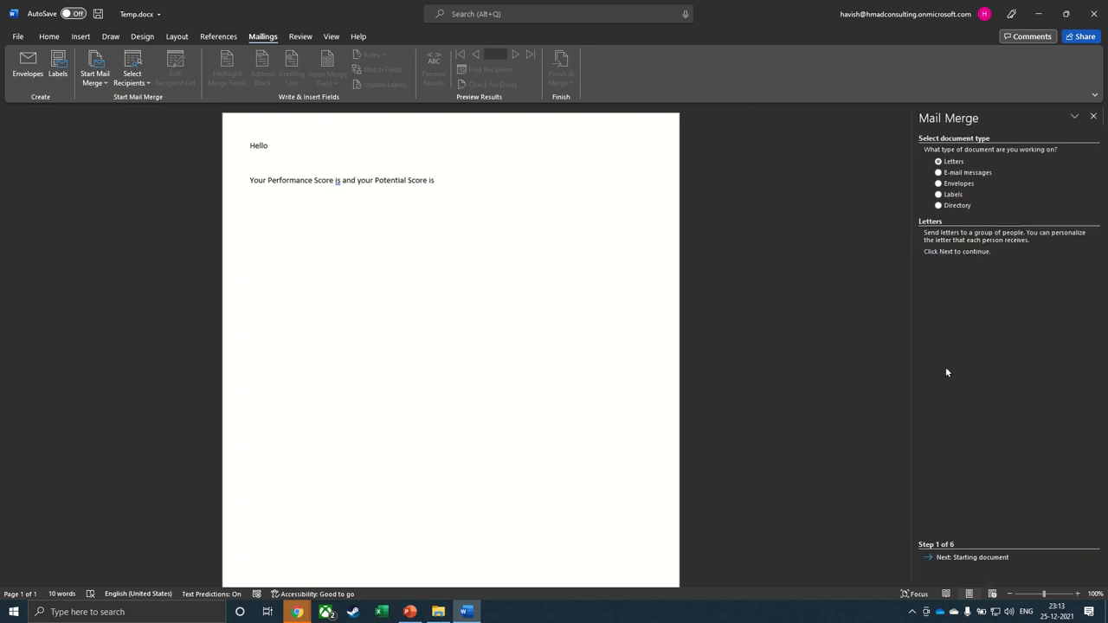
{"action": "left_click", "coordinate": [971, 558]}
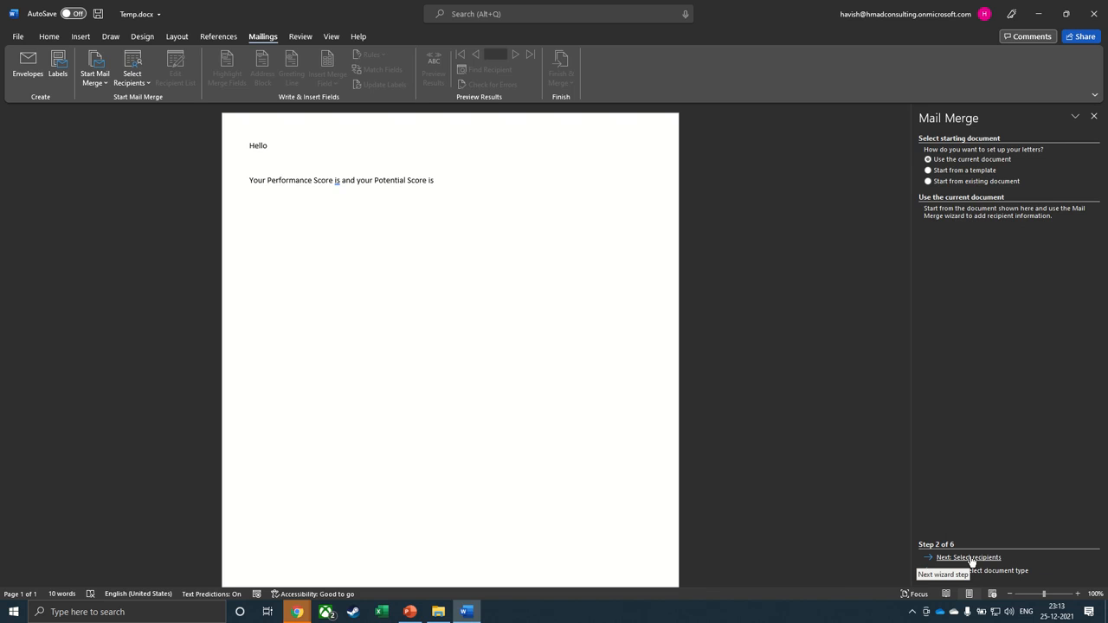
{"action": "left_click", "coordinate": [971, 558]}
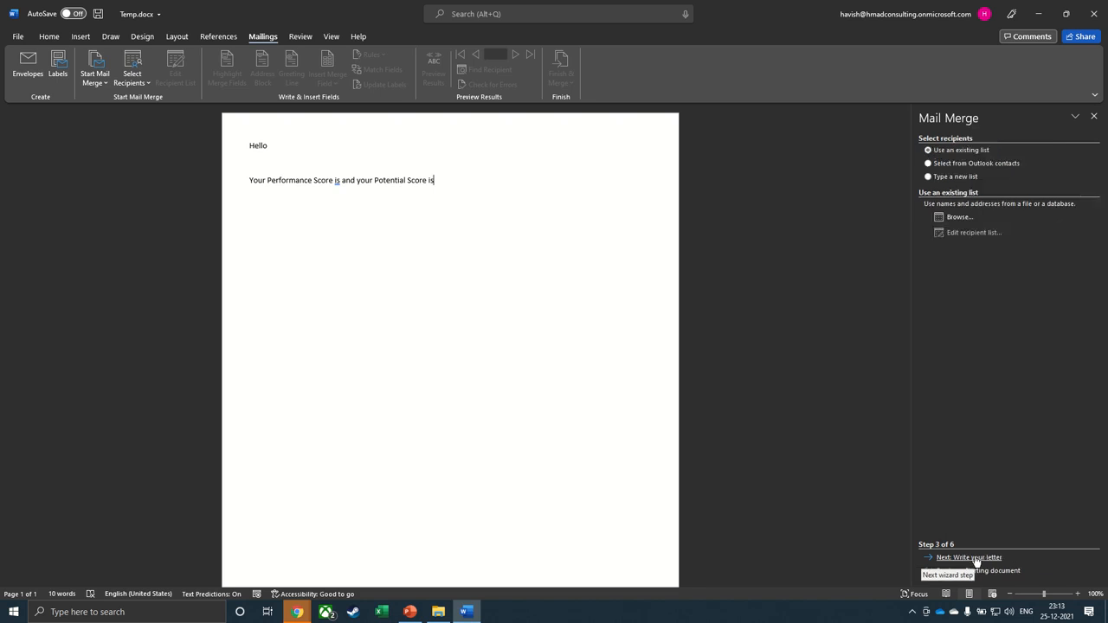
- Use Sheet1$ of Example_Data.xlsx from the desktop as the recipient list, with column headers in the first row and all recipients included
{"action": "left_click", "coordinate": [962, 219]}
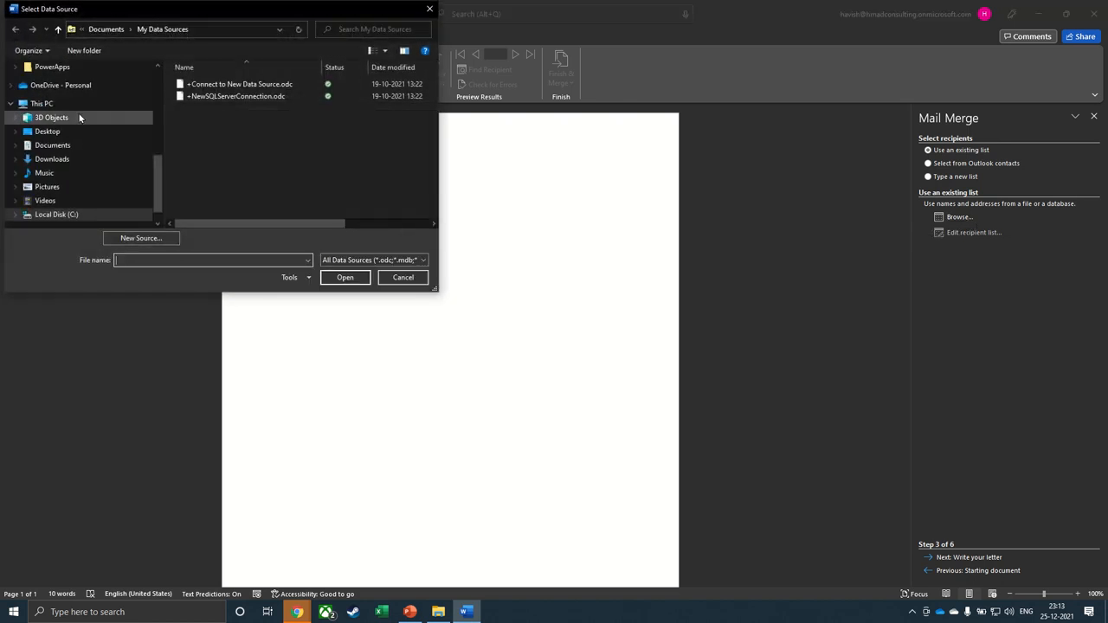
{"action": "left_click_drag", "start_coordinate": [191, 11], "coordinate": [375, 95]}
{"action": "scroll", "coordinate": [274, 213], "scroll_direction": "up", "scroll_amount": 10}
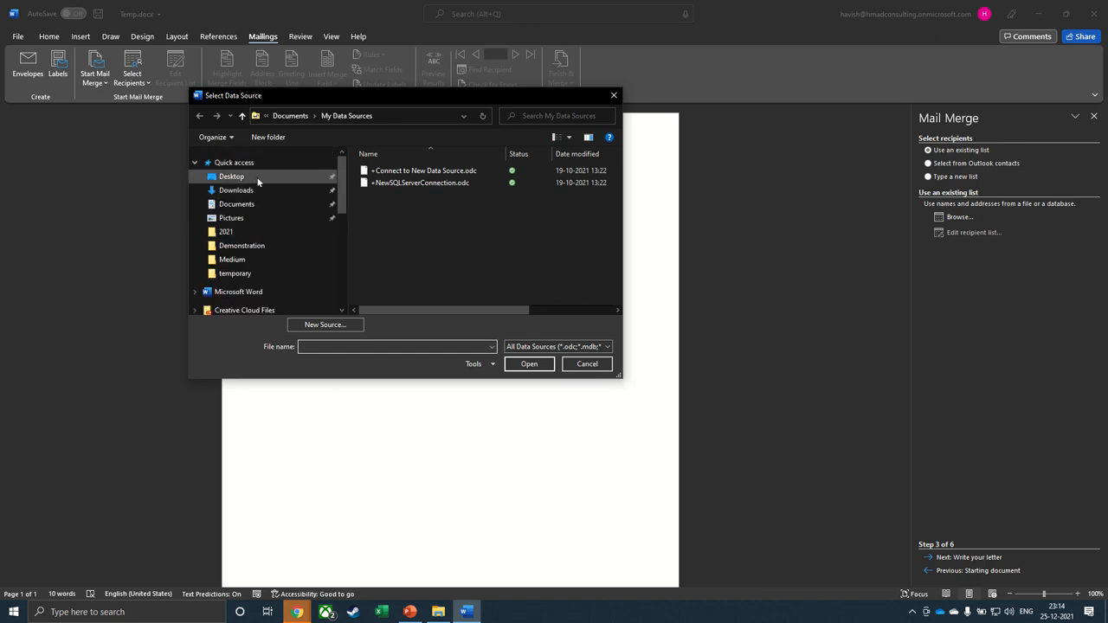
{"action": "left_click", "coordinate": [261, 178]}
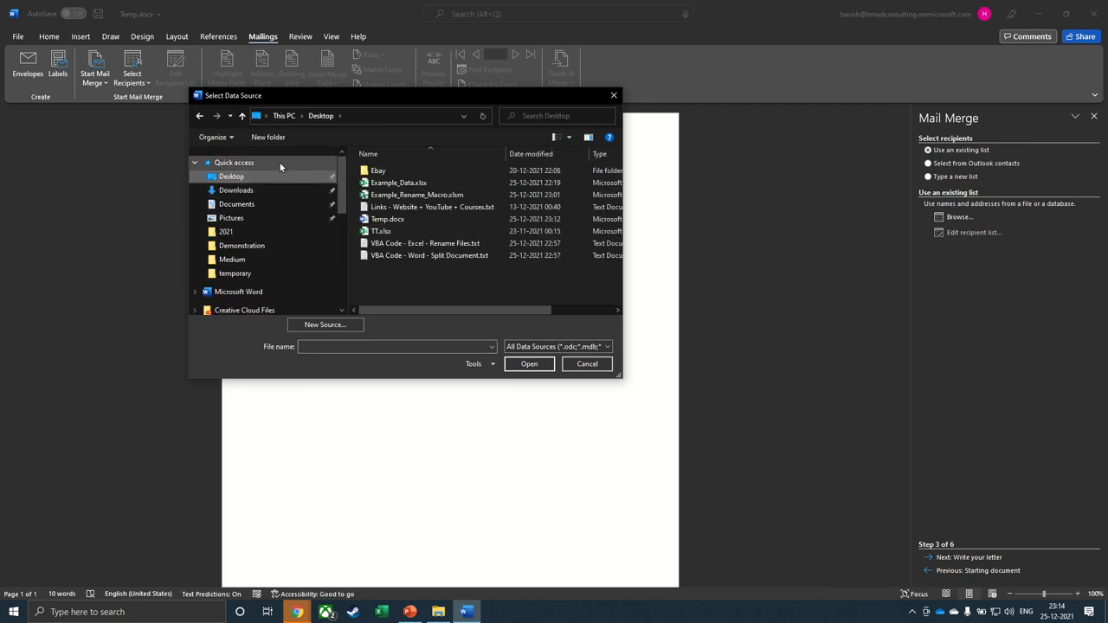
{"action": "left_click", "coordinate": [401, 184]}
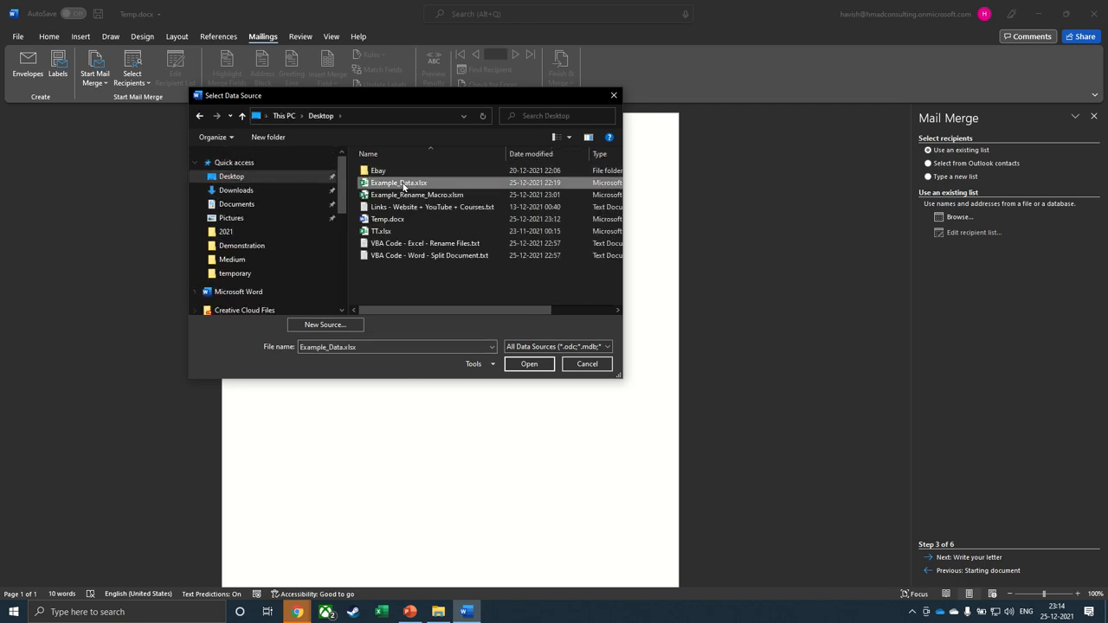
{"action": "left_click", "coordinate": [525, 364]}
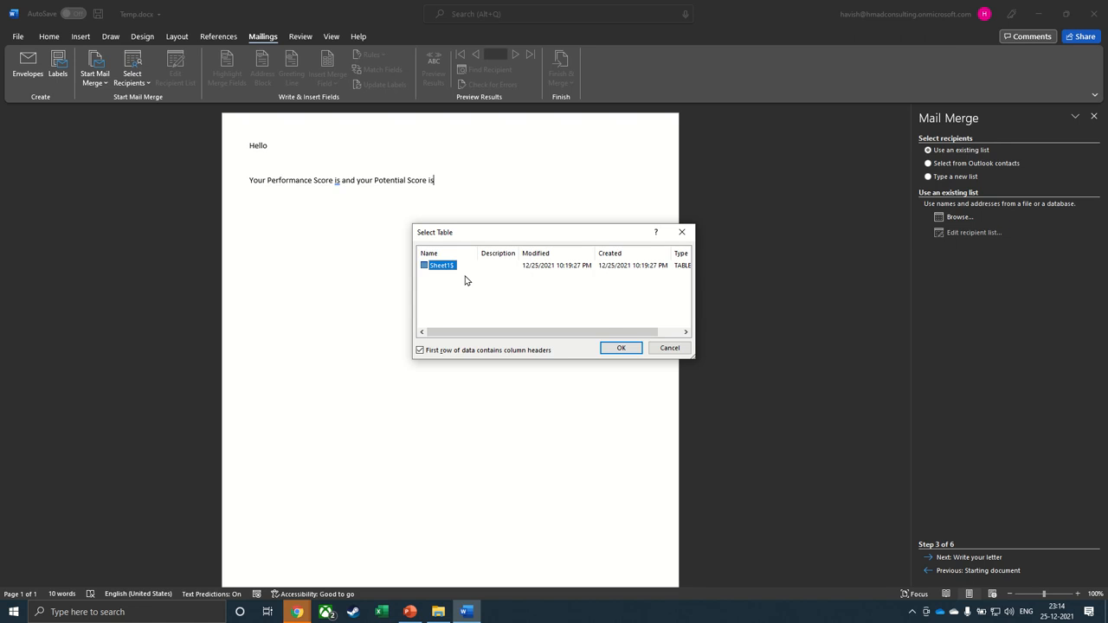
{"action": "left_click", "coordinate": [614, 349]}
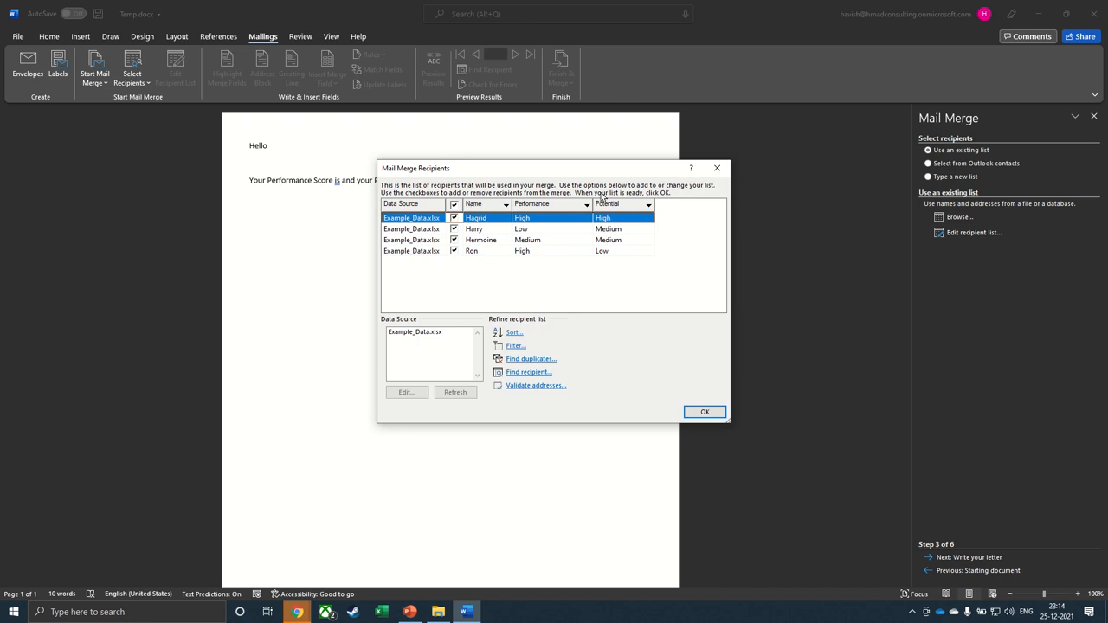
{"action": "left_click", "coordinate": [703, 413]}
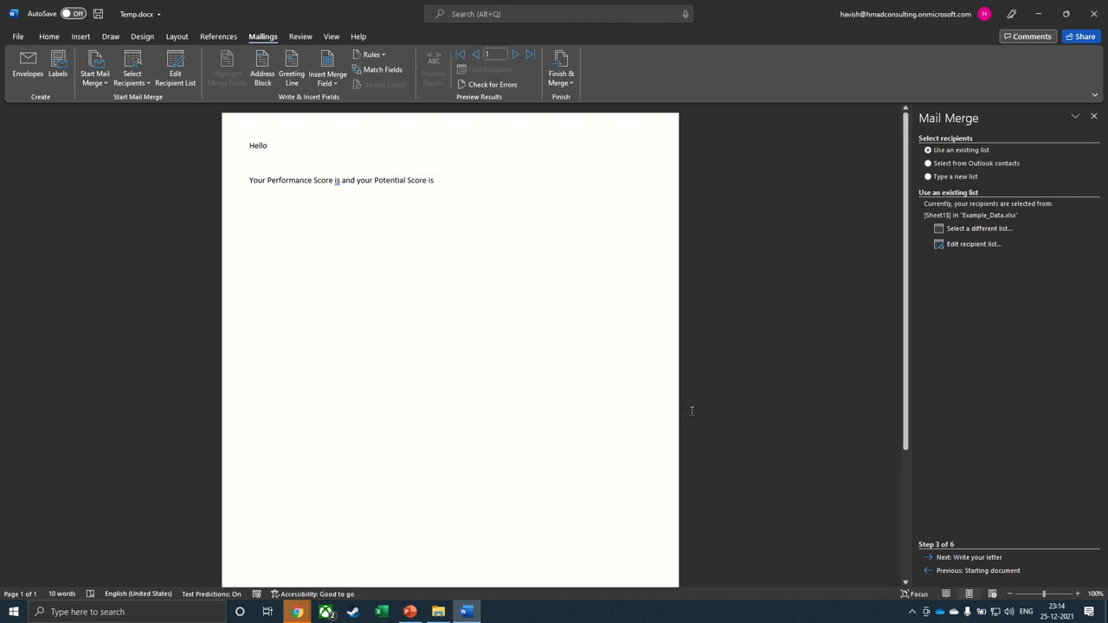
- Advance the wizard to writing the letter and insert the Name merge field after "Hello"
{"action": "left_click", "coordinate": [953, 560]}
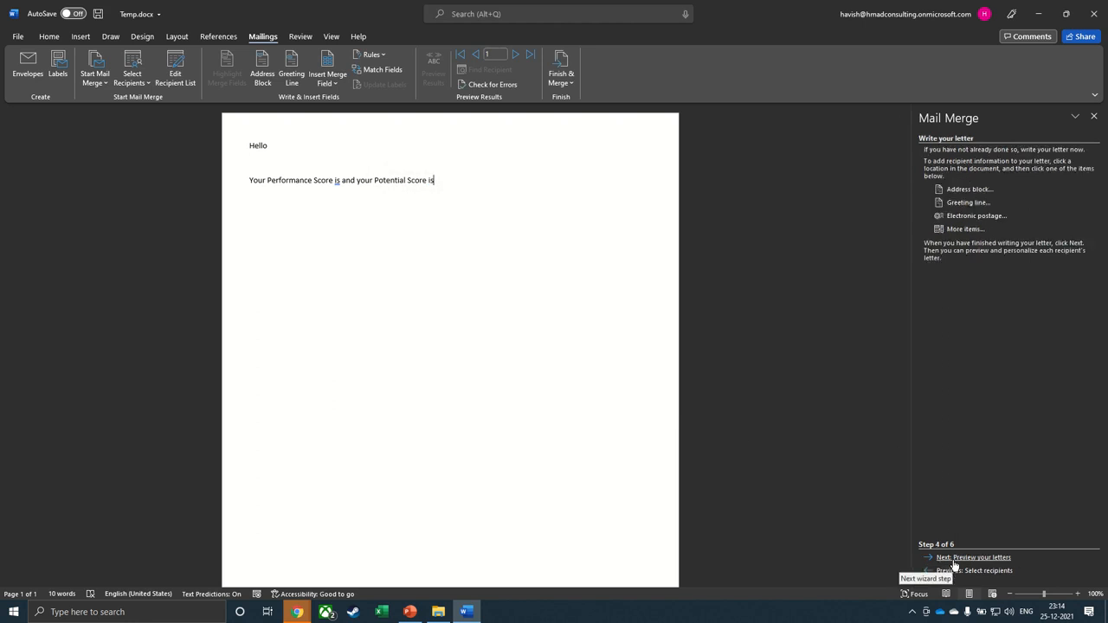
{"action": "left_click", "coordinate": [321, 83]}
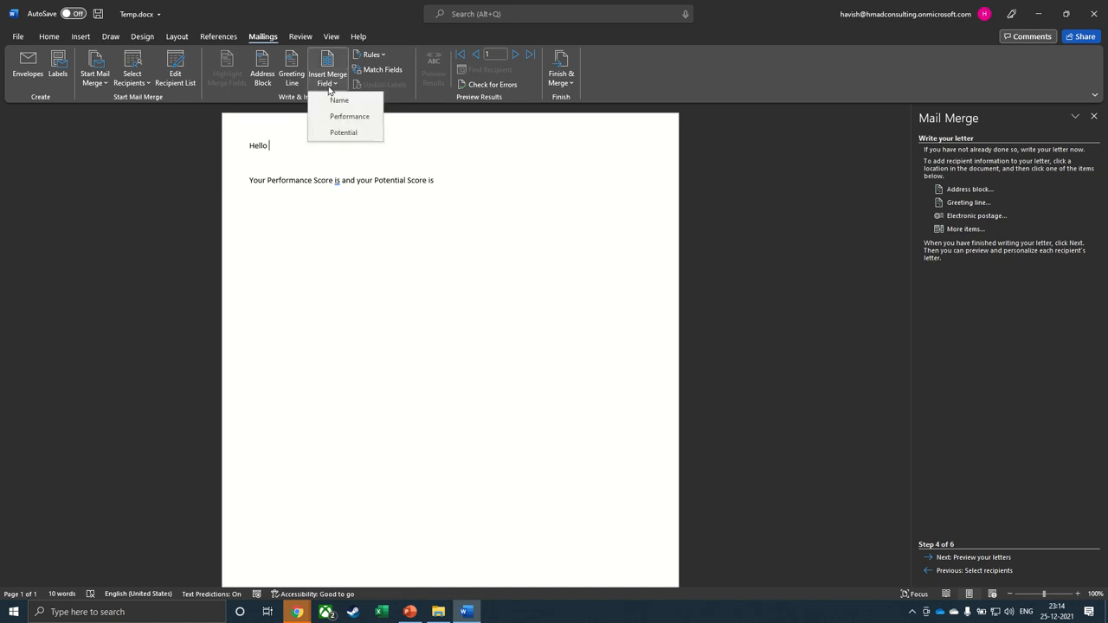
{"action": "left_click", "coordinate": [347, 100]}
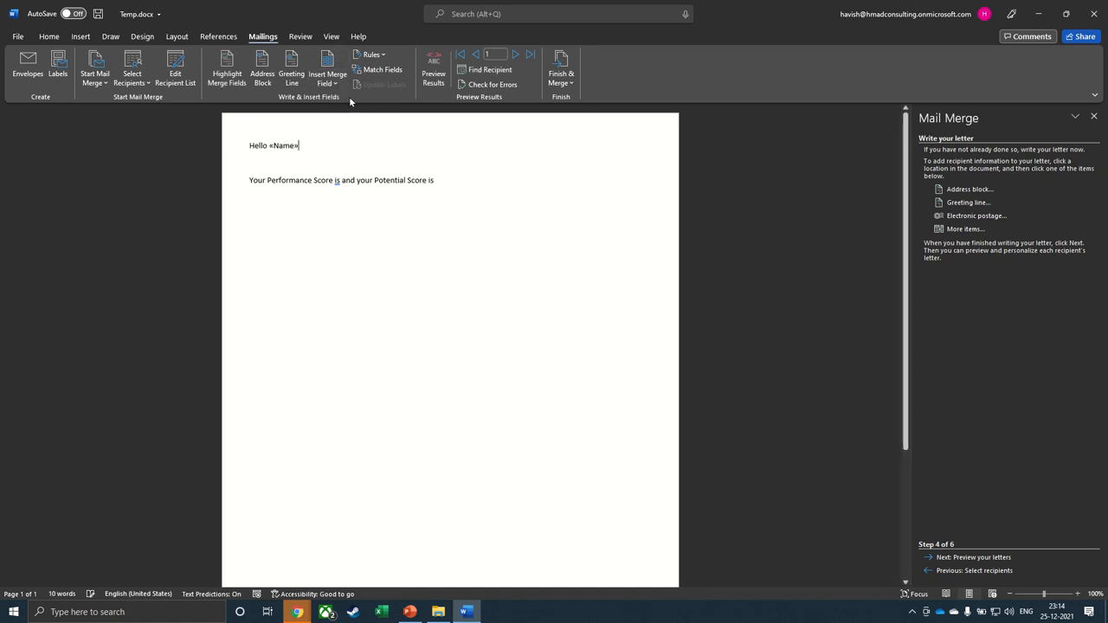
- Insert the Performance merge field after "Your Performance Score is"
{"action": "double_click", "coordinate": [340, 182]}
{"action": "scroll", "coordinate": [342, 184], "scroll_direction": "up", "scroll_amount": 3}
{"action": "key", "text": "Right"}
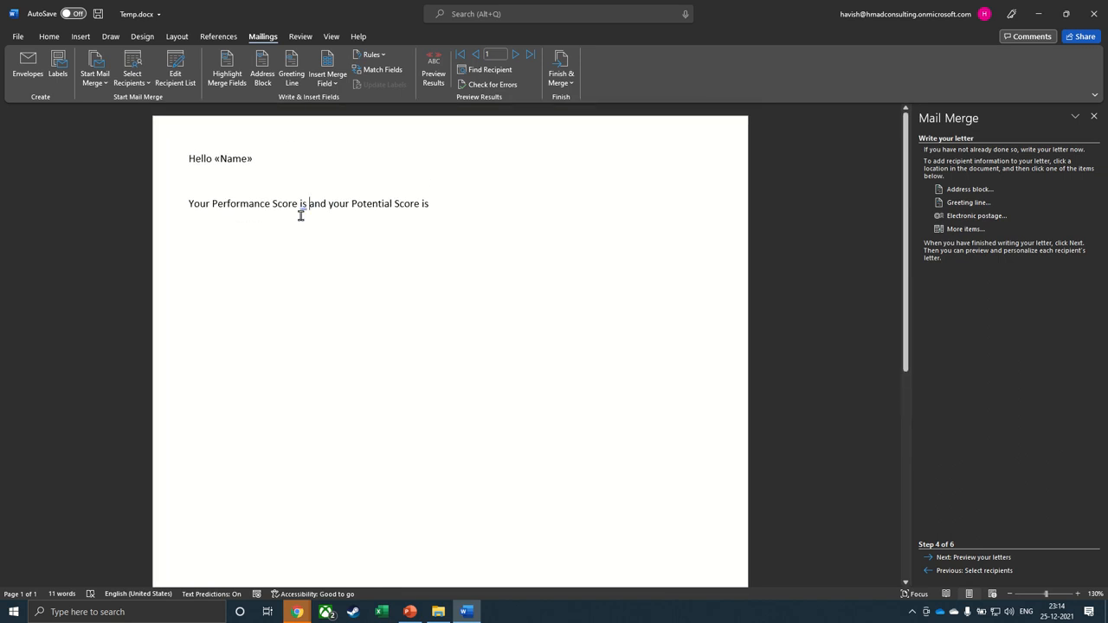
{"action": "left_click", "coordinate": [327, 76]}
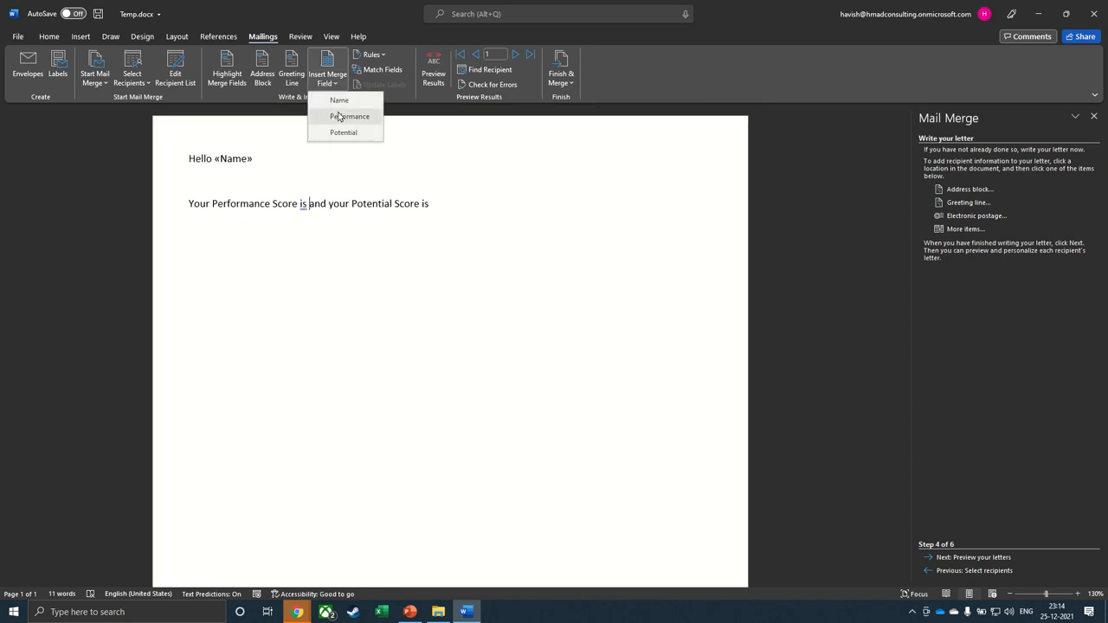
{"action": "left_click", "coordinate": [338, 117]}
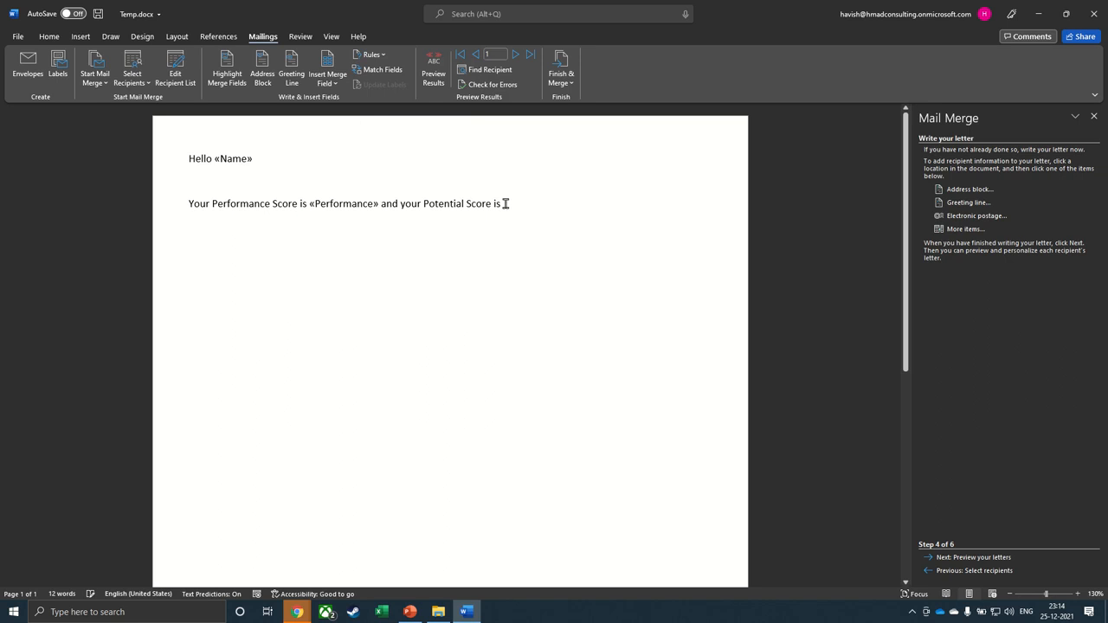
- Insert the Potential merge field after "your Potential Score is" and end the sentence with a period
{"action": "left_click", "coordinate": [505, 203]}
{"action": "left_click", "coordinate": [329, 85]}
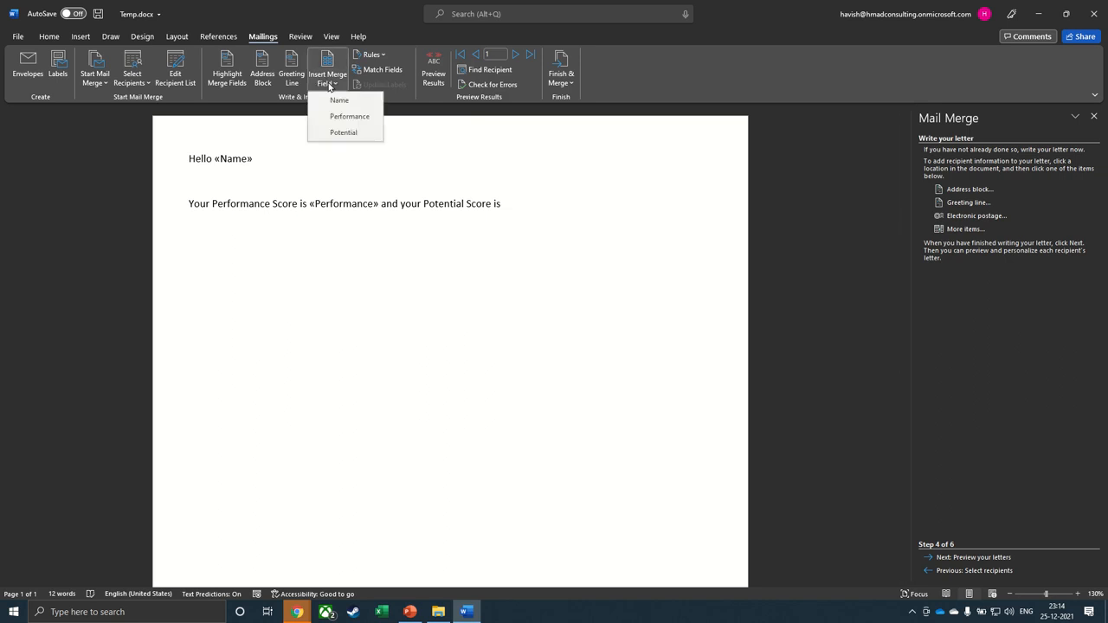
{"action": "left_click", "coordinate": [344, 132]}
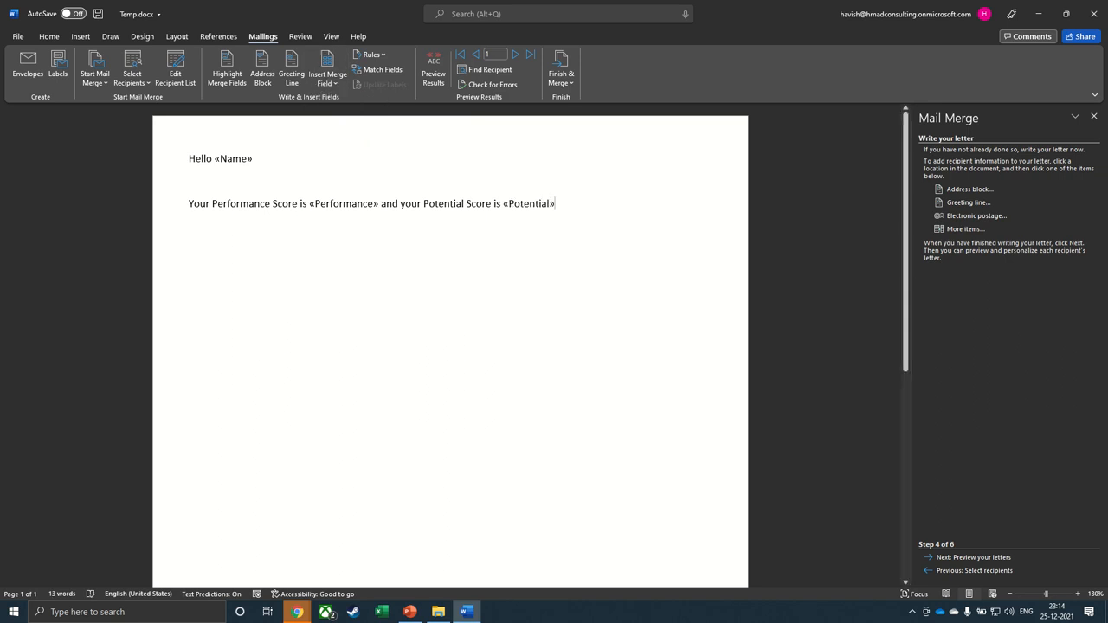
{"action": "type", "text": "."}
- Make the Potential merge field in the score sentence and the Name merge field in the greeting bold
{"action": "left_click_drag", "start_coordinate": [555, 205], "coordinate": [504, 205]}
{"action": "key", "text": "ctrl+b"}
{"action": "key", "text": "Up"}
{"action": "key", "text": "Up"}
{"action": "key", "text": "ctrl+shift+Left"}
{"action": "key", "text": "ctrl+shift+Left"}
{"action": "key", "text": "ctrl+shift+Left"}
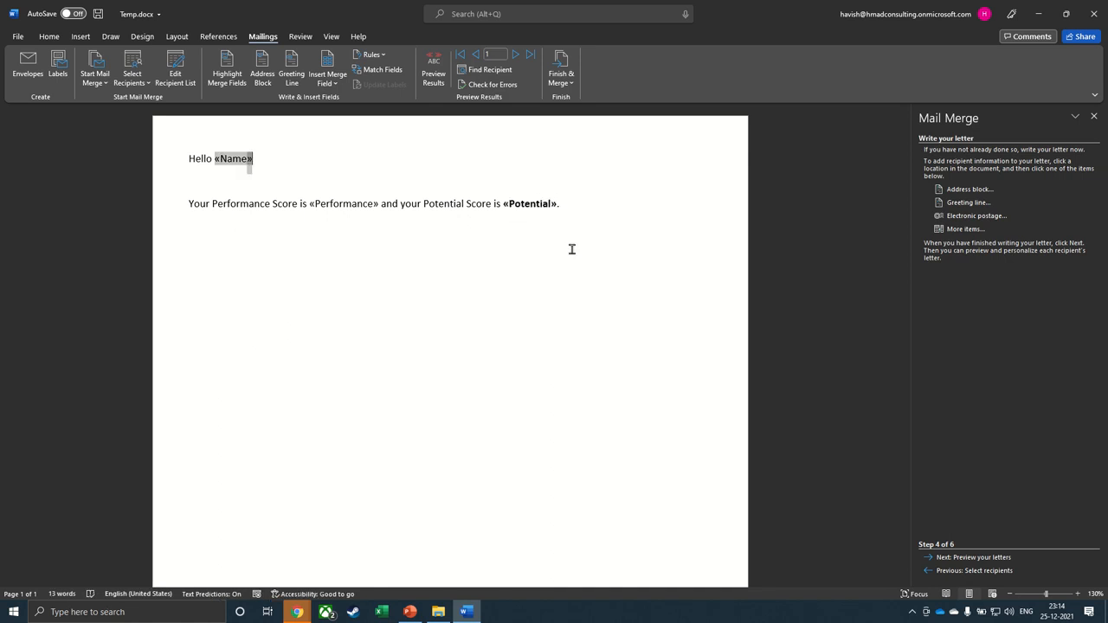
{"action": "key", "text": "ctrl+b"}
- Make the Performance merge field in the score sentence bold
{"action": "key", "text": "Down"}
{"action": "key", "text": "Down"}
{"action": "key", "text": "ctrl+Right"}
{"action": "key", "text": "ctrl+Right"}
{"action": "key", "text": "ctrl+Right"}
{"action": "key", "text": "ctrl+shift+Right"}
{"action": "key", "text": "ctrl+shift+Right"}
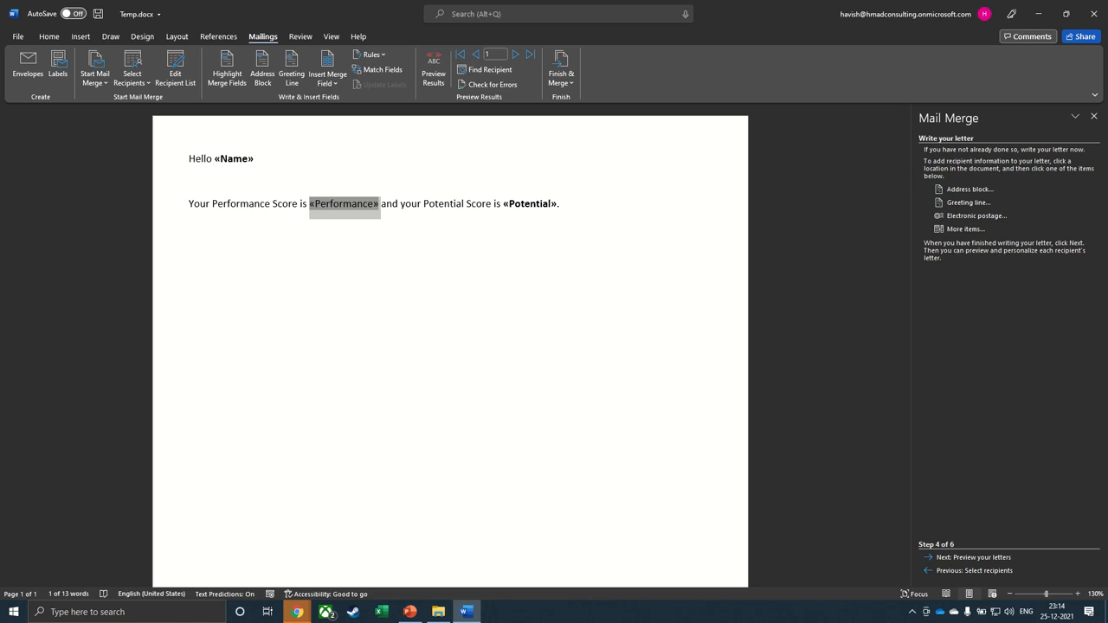
{"action": "key", "text": "ctrl+b"}
{"action": "key", "text": "End"}
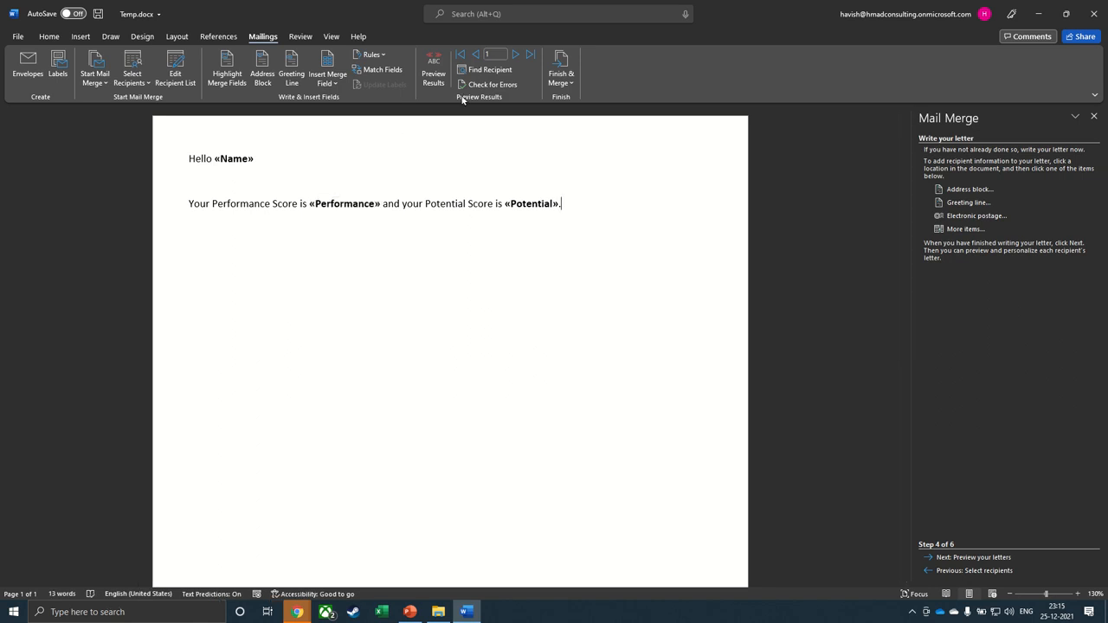
- Preview the merge results and browse forward and back through the recipients' letters
{"action": "left_click", "coordinate": [427, 80]}
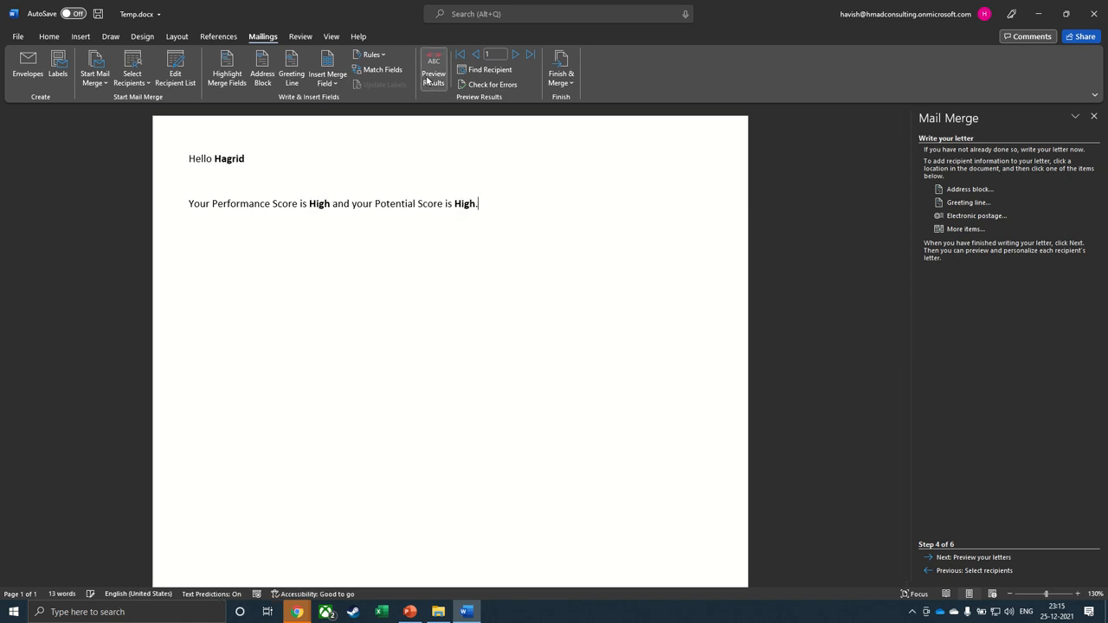
{"action": "left_click", "coordinate": [516, 56]}
{"action": "left_click", "coordinate": [516, 56]}
{"action": "left_click", "coordinate": [515, 56]}
{"action": "left_click", "coordinate": [476, 55]}
{"action": "left_click", "coordinate": [476, 55]}
- Add the delimiter "///" directly before "Hello" and check it in the previews of the other recipients
{"action": "left_click", "coordinate": [369, 158]}
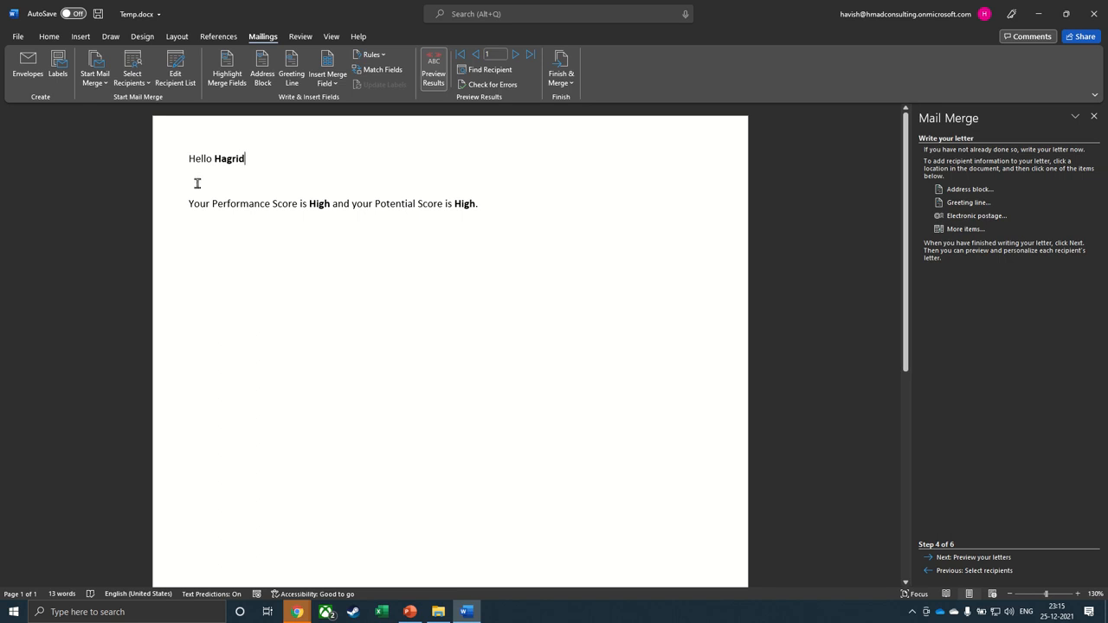
{"action": "left_click", "coordinate": [184, 158]}
{"action": "type", "text": "///"}
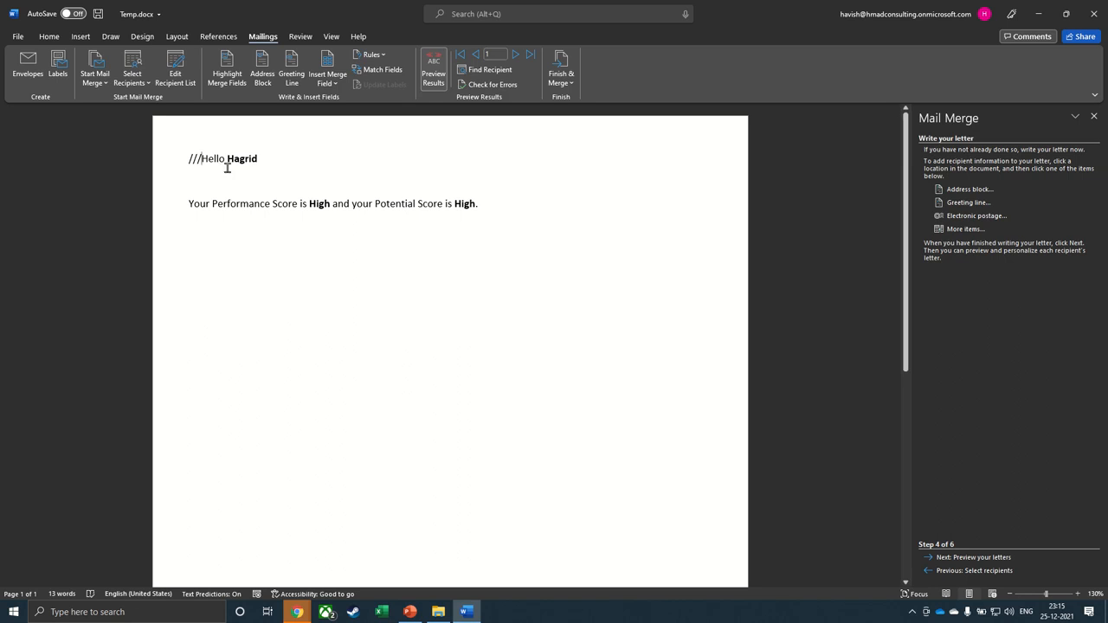
{"action": "left_click", "coordinate": [514, 55]}
{"action": "double_click", "coordinate": [513, 55]}
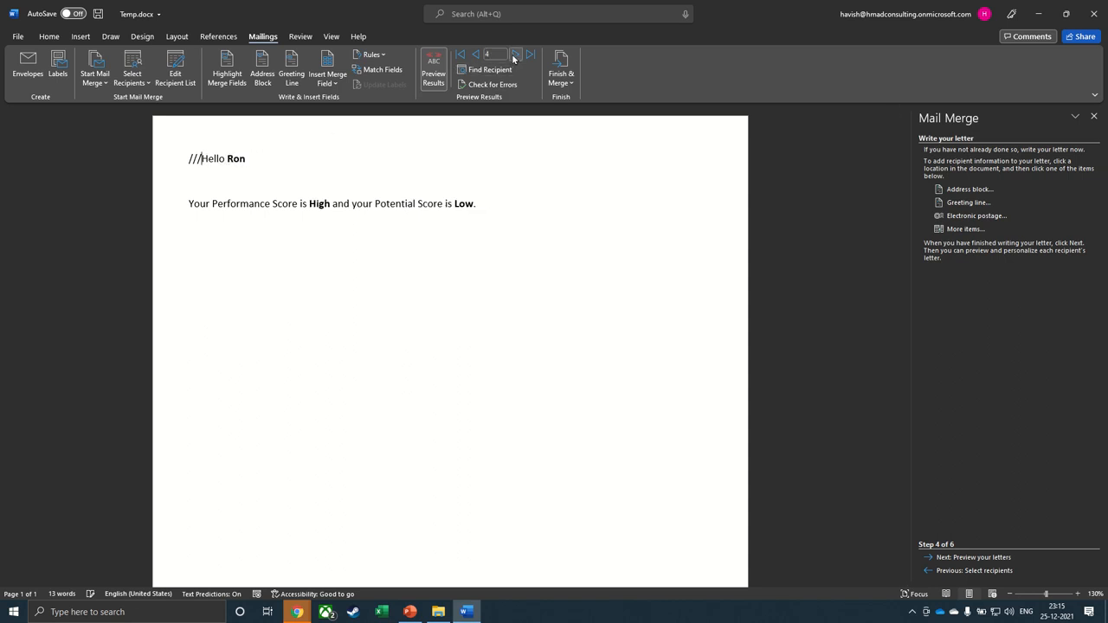
{"action": "left_click", "coordinate": [475, 54]}
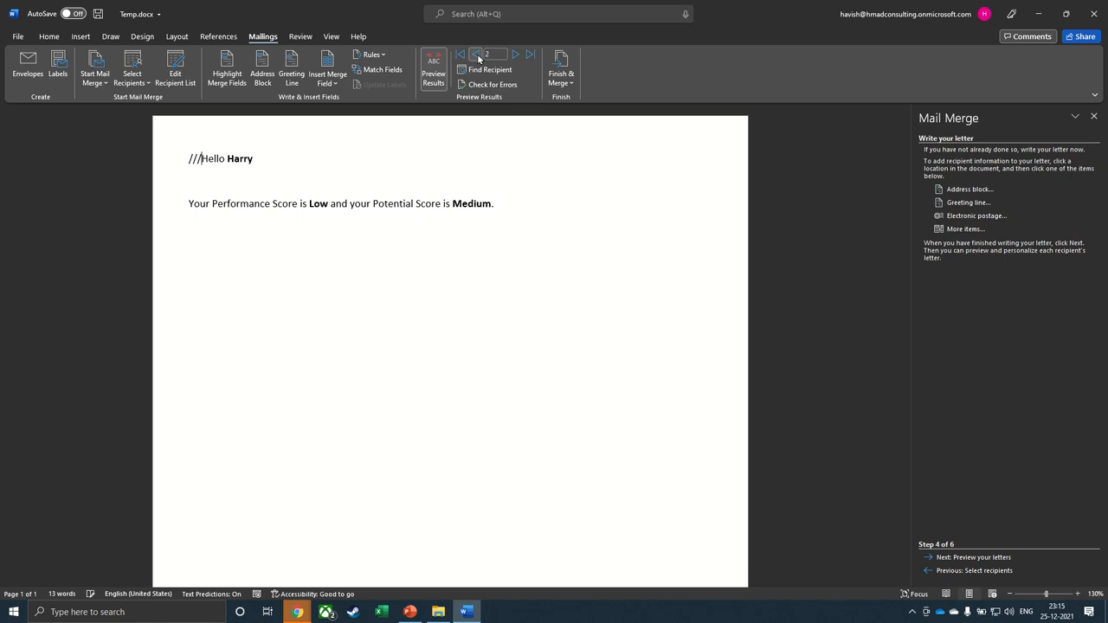
{"action": "double_click", "coordinate": [475, 54]}
{"action": "left_click_drag", "start_coordinate": [185, 162], "coordinate": [201, 160]}
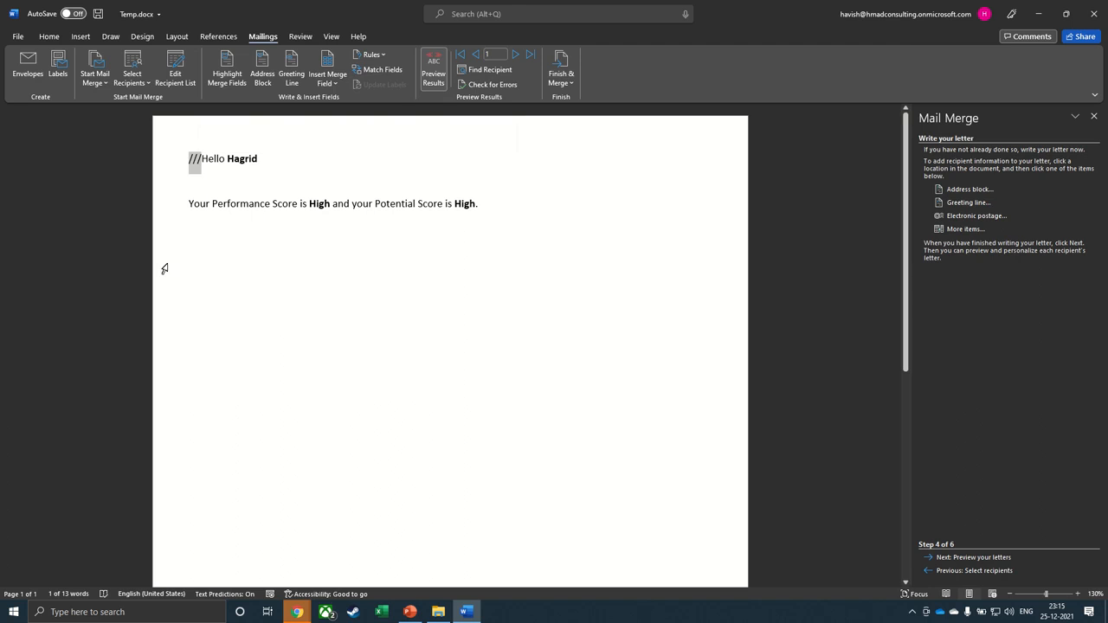
{"action": "left_click", "coordinate": [262, 179]}
- Merge all records into a new document of individual letters and look through its pages
{"action": "left_click", "coordinate": [563, 82]}
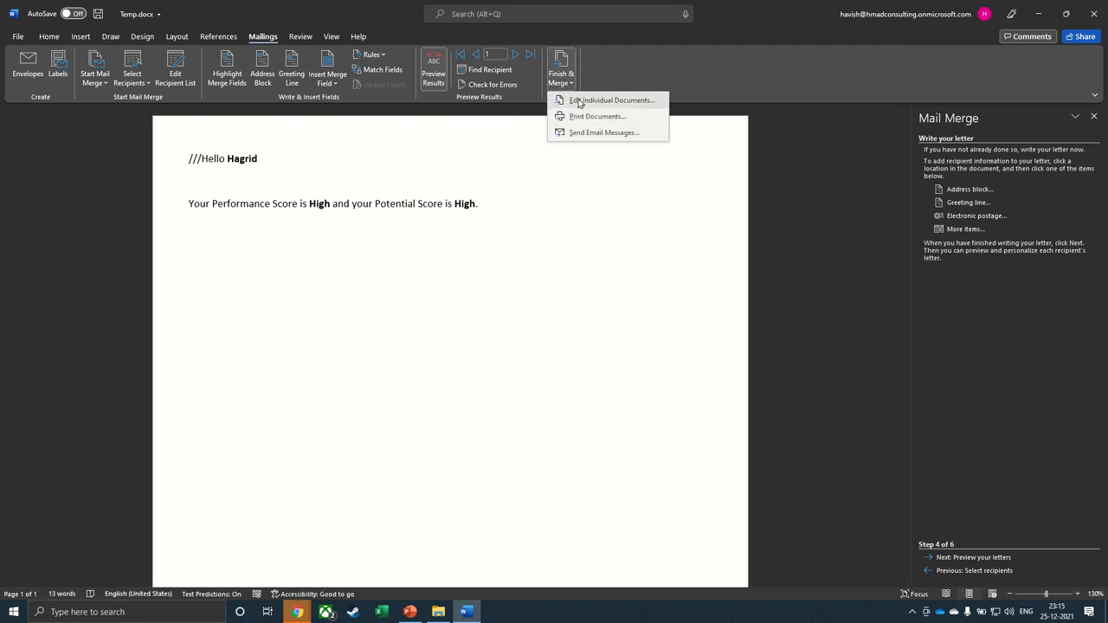
{"action": "left_click", "coordinate": [578, 100]}
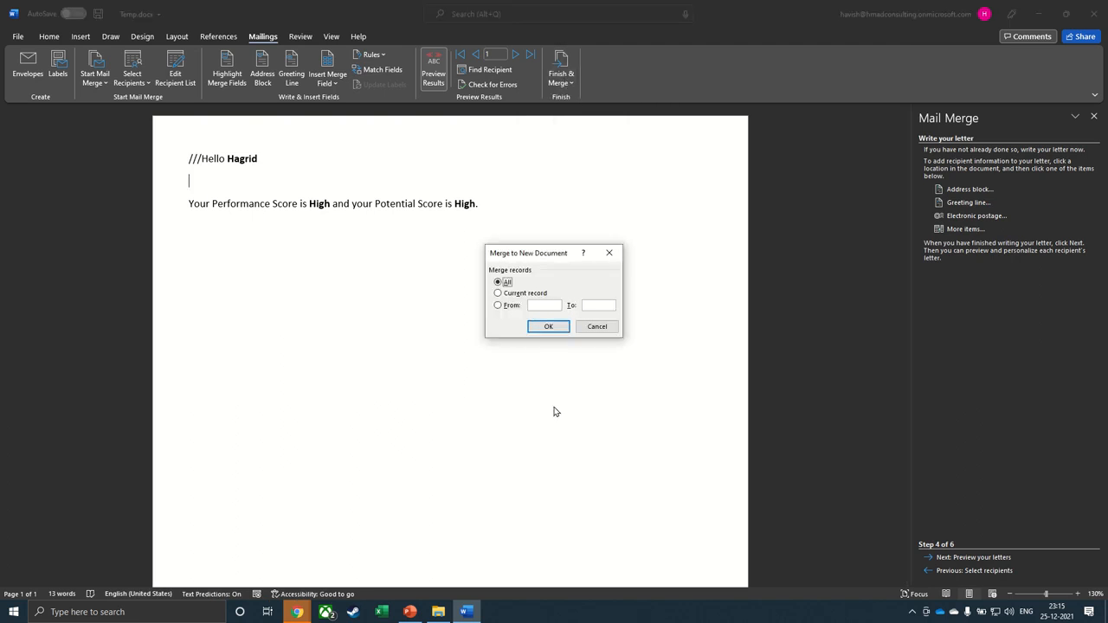
{"action": "left_click", "coordinate": [550, 328]}
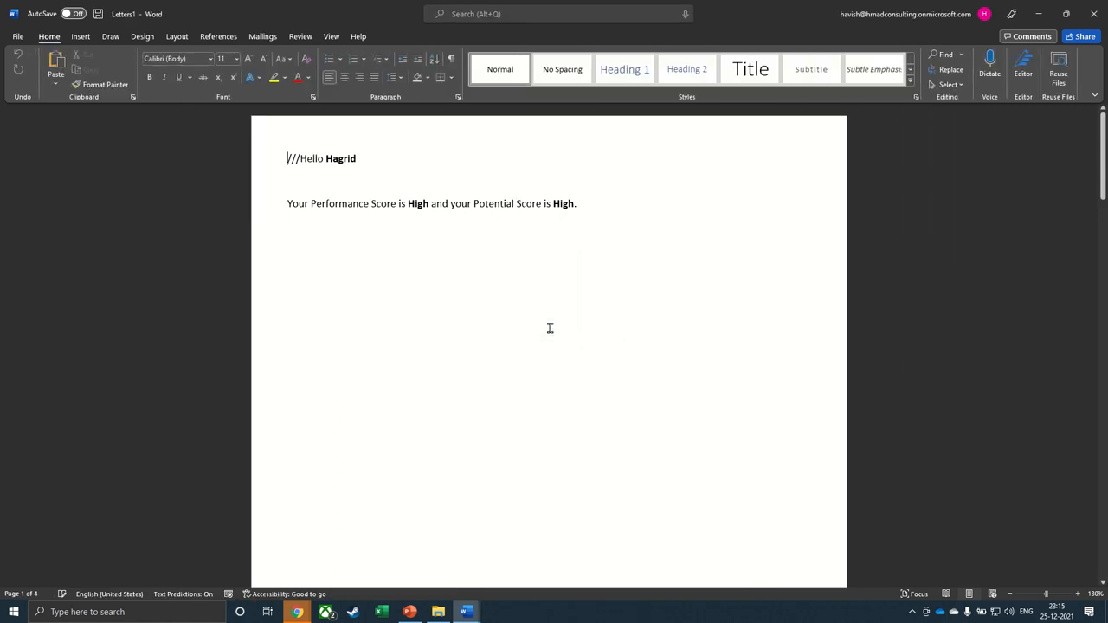
{"action": "scroll", "coordinate": [396, 246], "scroll_direction": "down", "scroll_amount": 3}
{"action": "scroll", "coordinate": [399, 249], "scroll_direction": "down", "scroll_amount": 3}
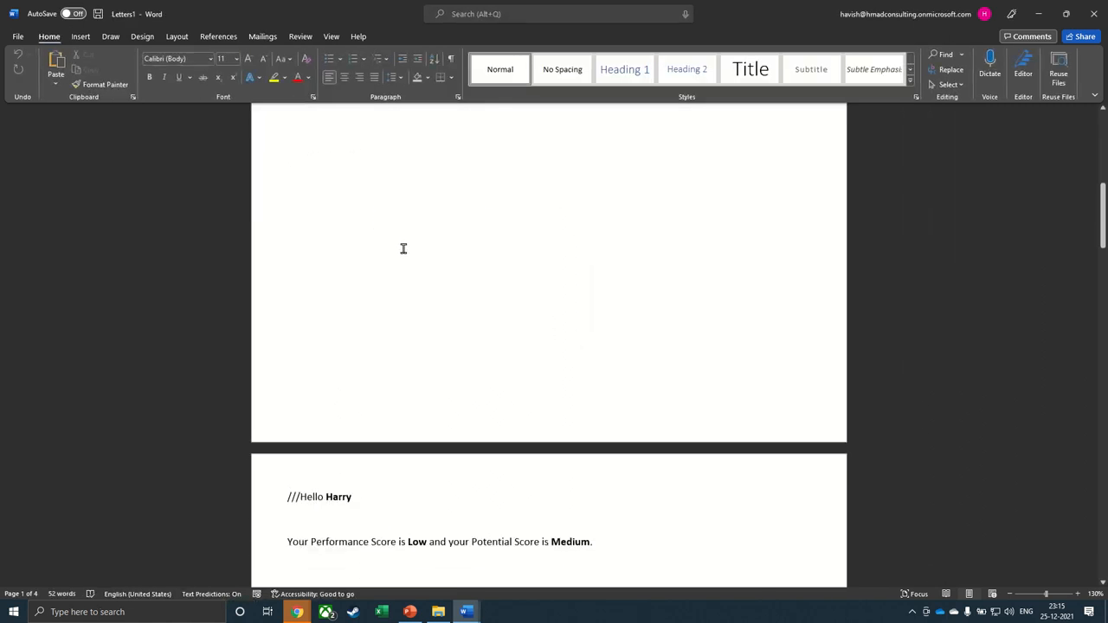
{"action": "scroll", "coordinate": [401, 251], "scroll_direction": "down", "scroll_amount": 5, "text": "ctrl"}
{"action": "scroll", "coordinate": [416, 300], "scroll_direction": "down", "scroll_amount": 4}
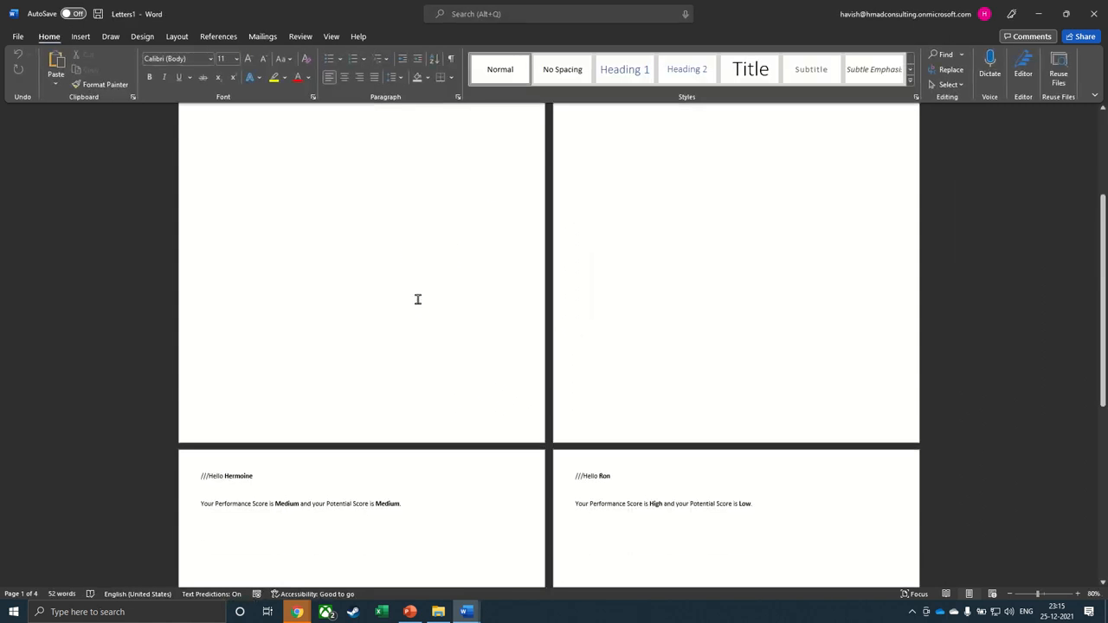
{"action": "scroll", "coordinate": [431, 339], "scroll_direction": "up", "scroll_amount": 4}
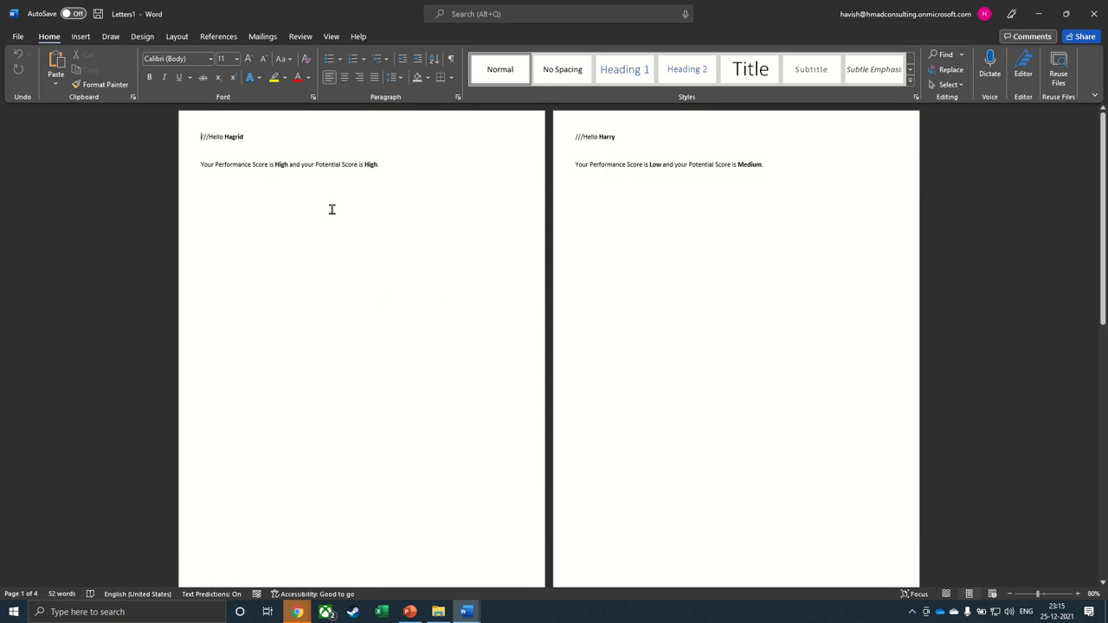
- Start saving the merged letters under a new location, creating a folder named Combined on the Desktop as the destination
{"action": "left_click", "coordinate": [21, 39]}
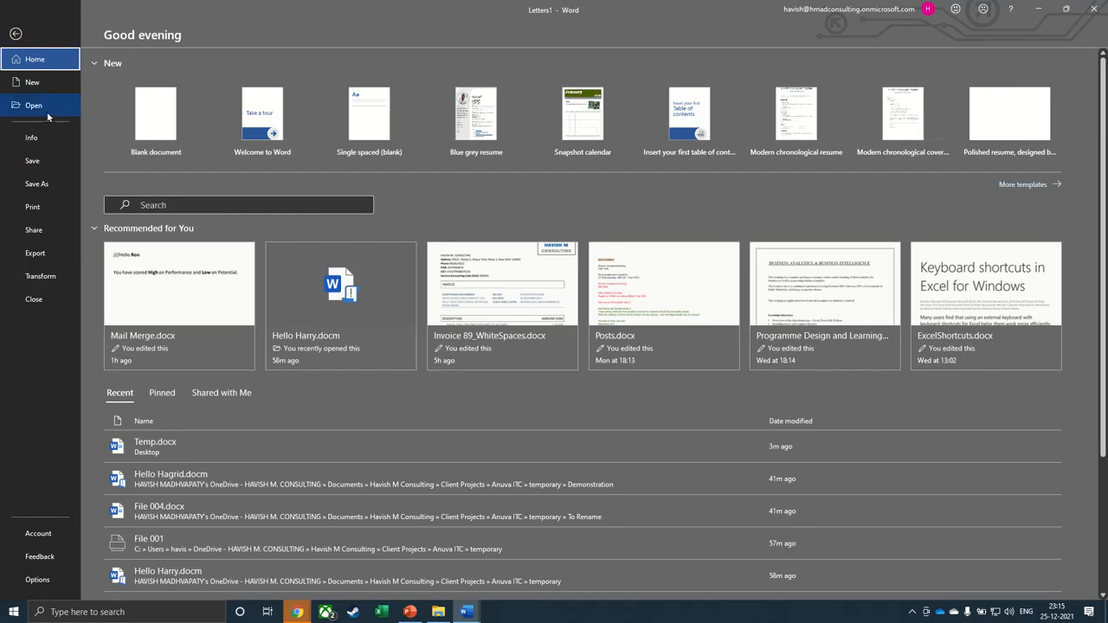
{"action": "left_click", "coordinate": [45, 185]}
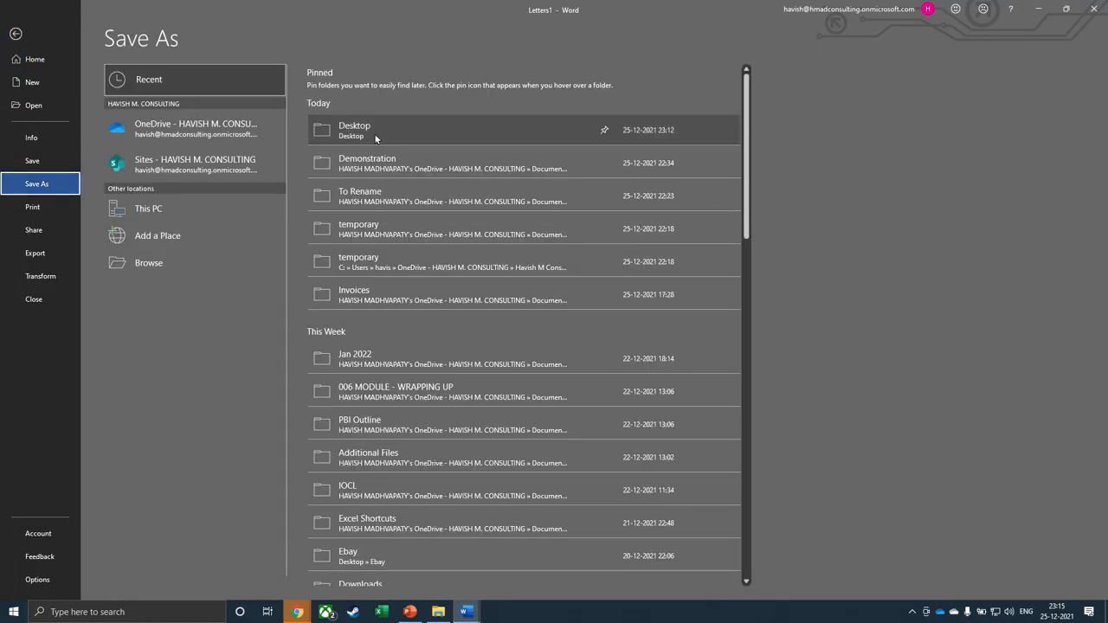
{"action": "left_click", "coordinate": [376, 130]}
{"action": "left_click", "coordinate": [358, 73]}
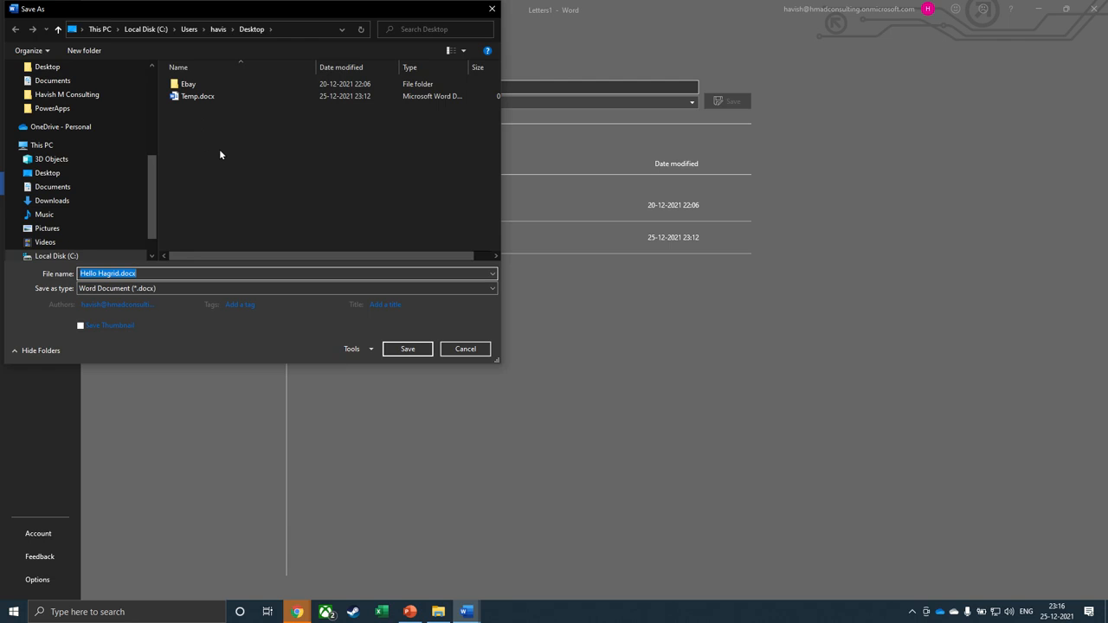
{"action": "left_click", "coordinate": [84, 50]}
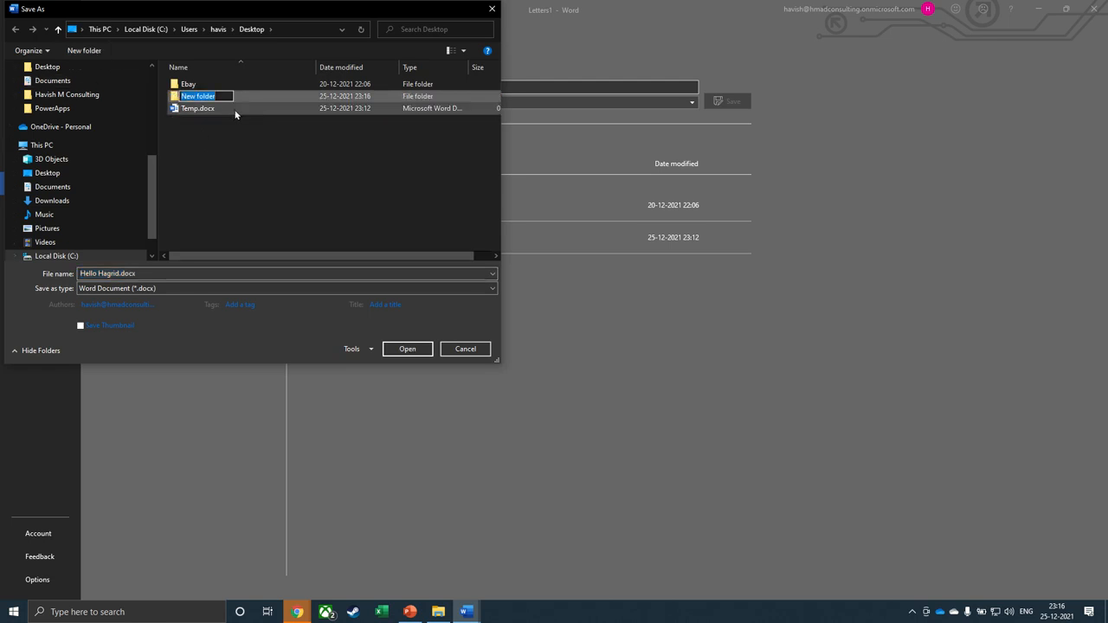
{"action": "type", "text": "Combined"}
{"action": "key", "text": "Return"}
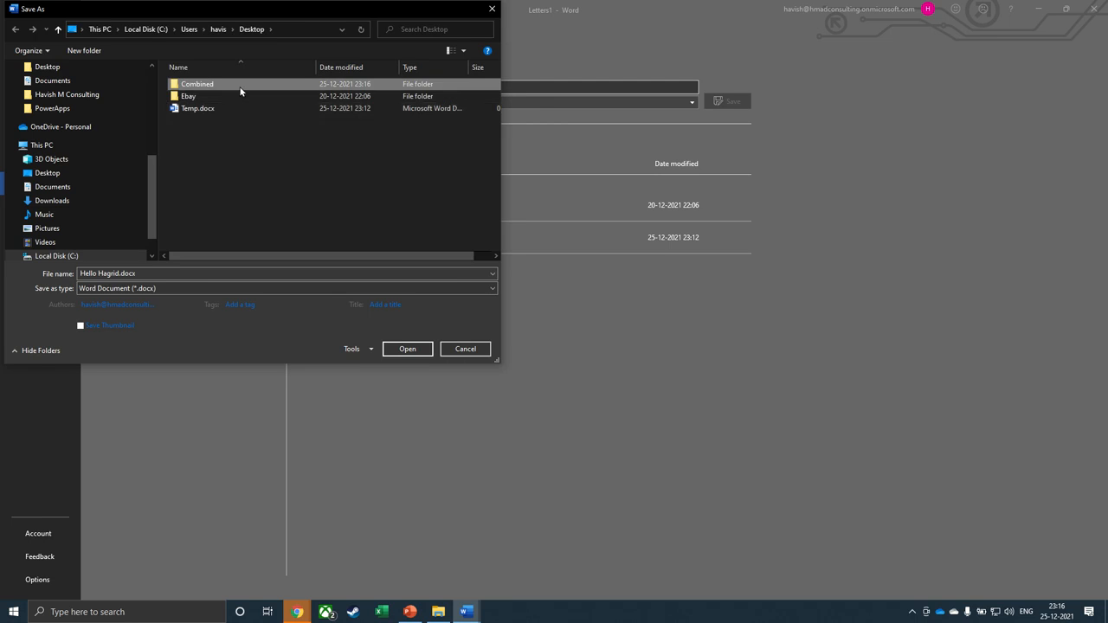
{"action": "double_click", "coordinate": [241, 91]}
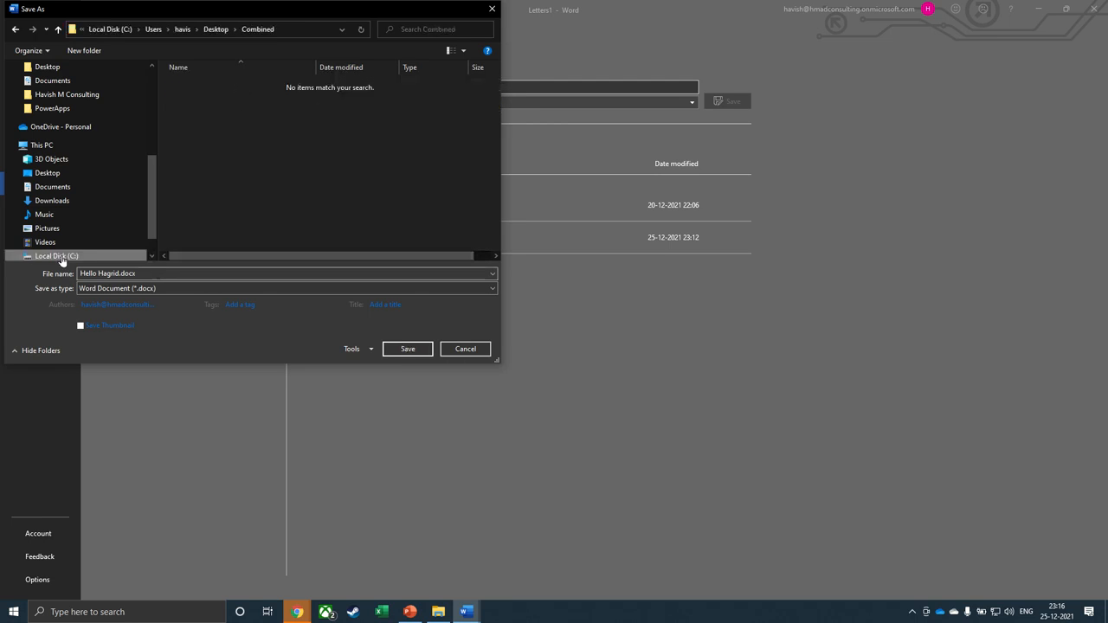
- Save the merged letters in the Combined folder as the Word Macro-Enabled Document Hello Hagrid.docm
{"action": "left_click", "coordinate": [136, 303]}
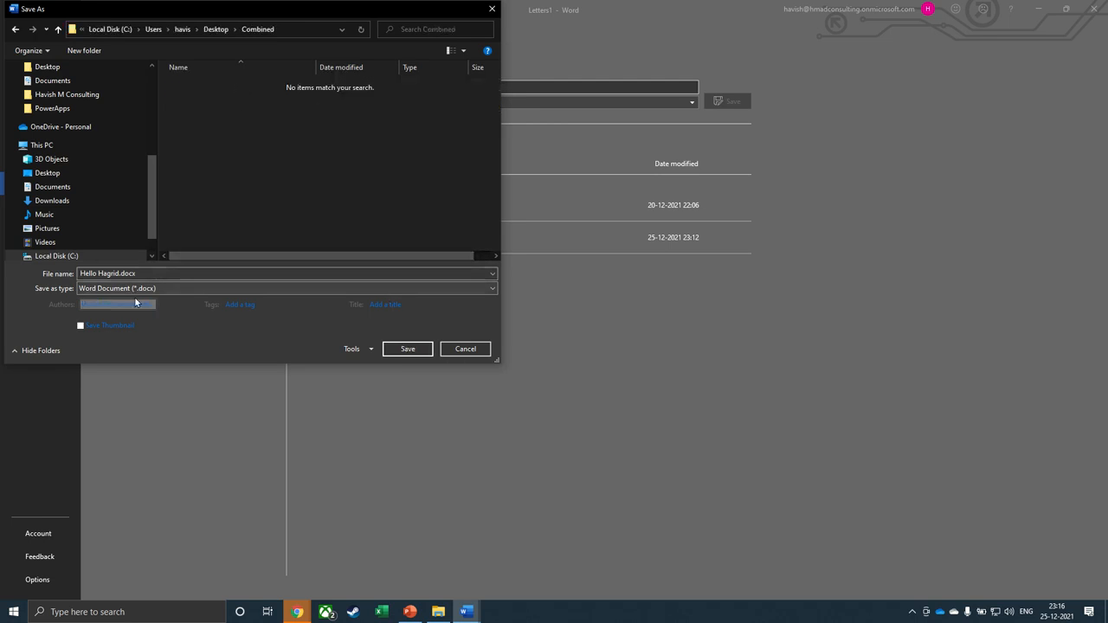
{"action": "left_click", "coordinate": [295, 290]}
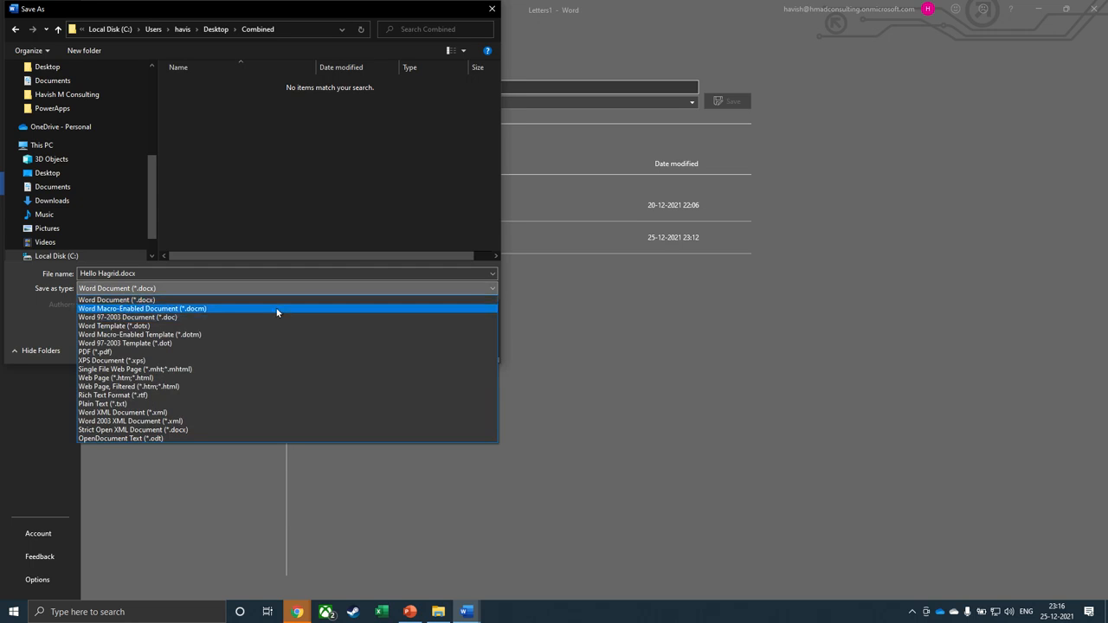
{"action": "left_click", "coordinate": [277, 310]}
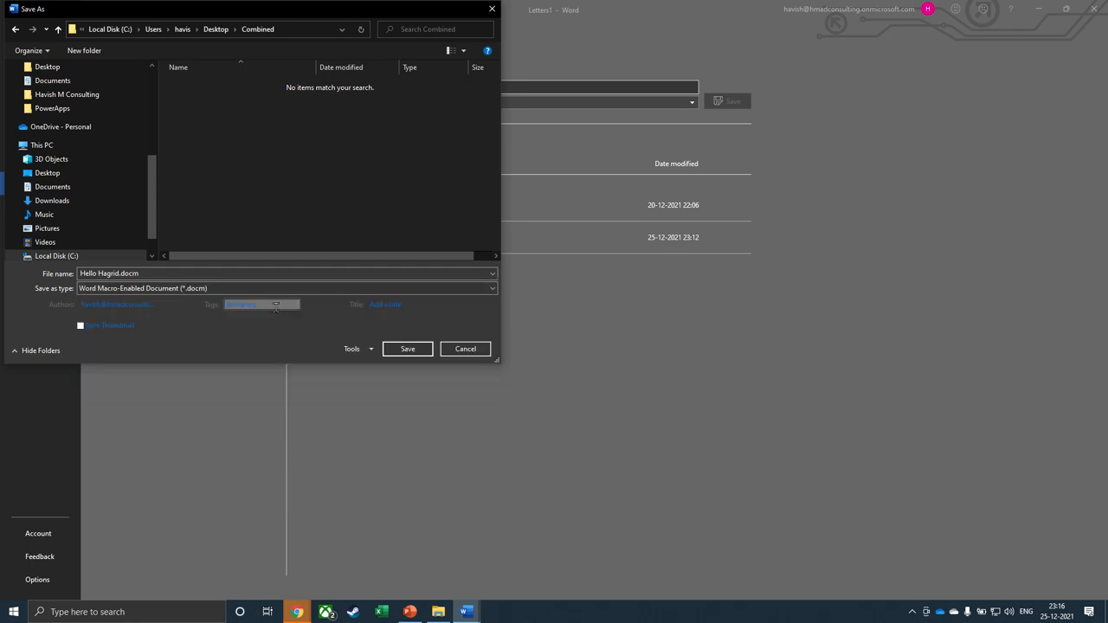
{"action": "left_click", "coordinate": [419, 351]}
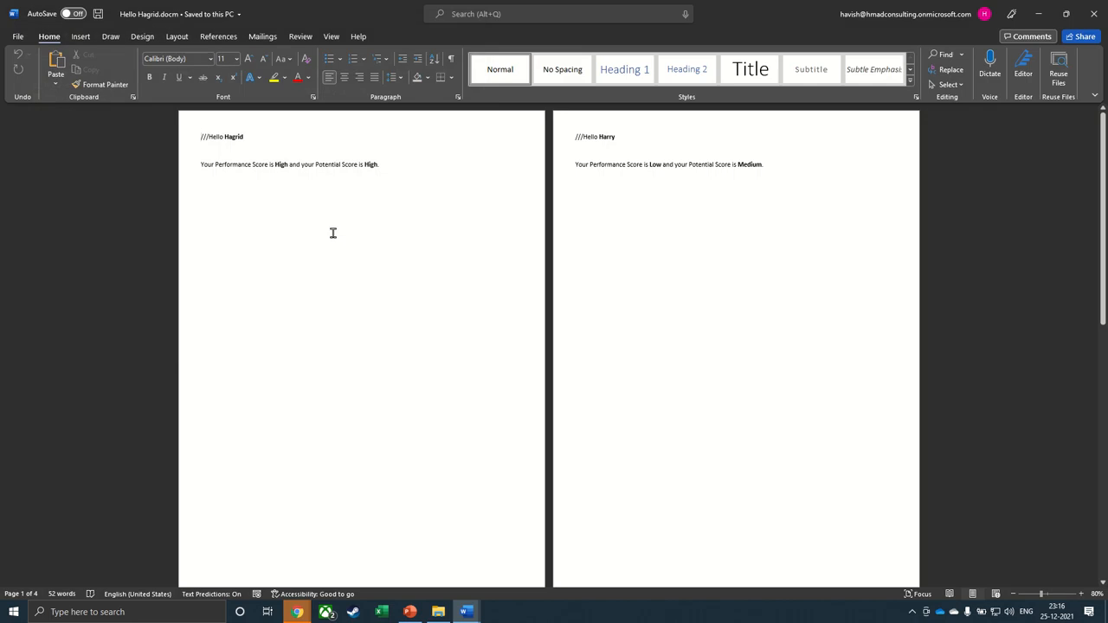
- Copy all the code from the "VBA Code - Word - Split Document.txt" file on the desktop and close the file
{"action": "key", "text": "super+d"}
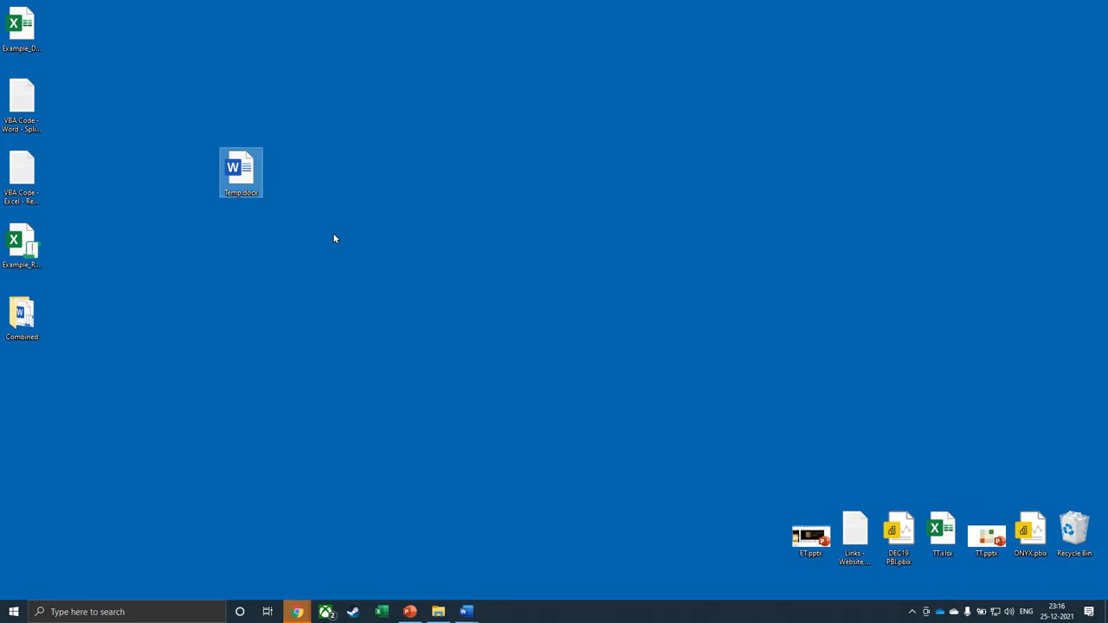
{"action": "left_click", "coordinate": [23, 105]}
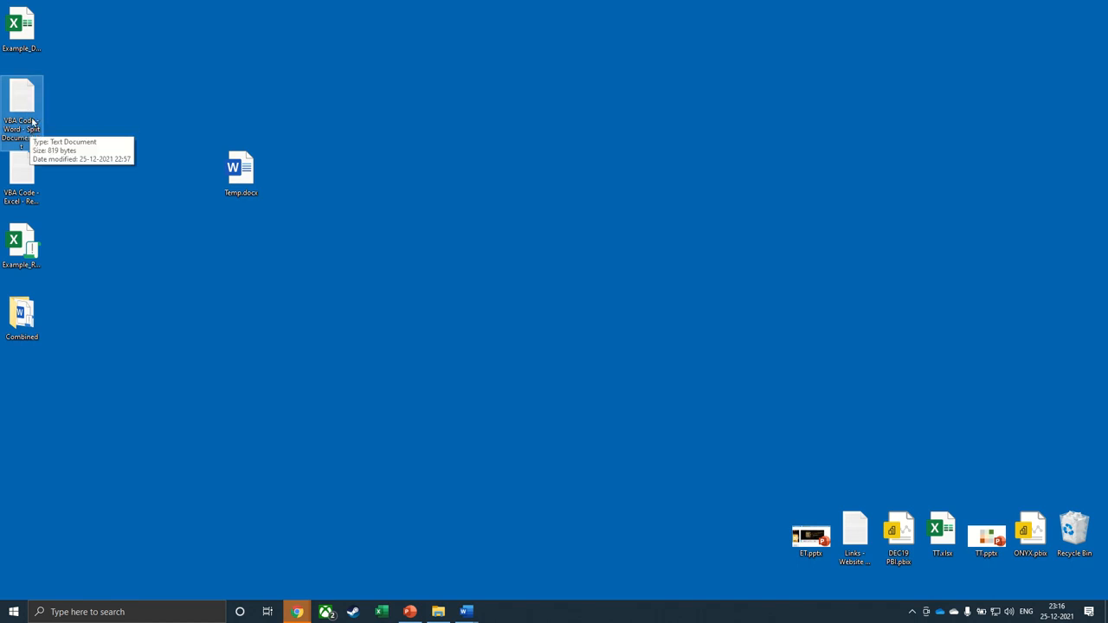
{"action": "double_click", "coordinate": [33, 123]}
{"action": "left_click", "coordinate": [449, 254]}
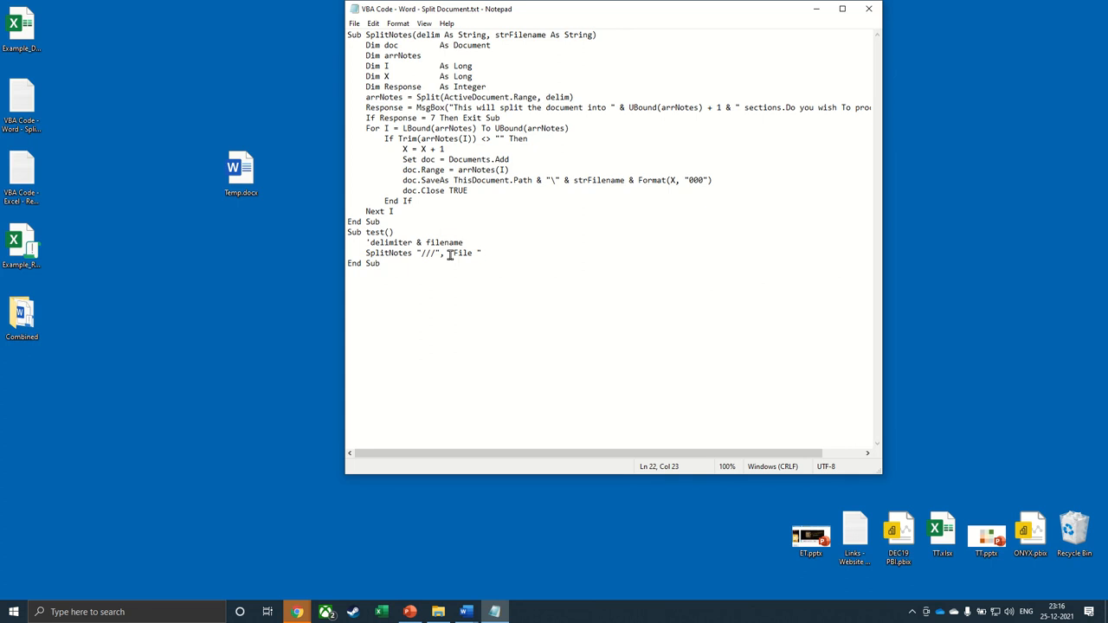
{"action": "key", "text": "ctrl+a"}
{"action": "key", "text": "alt+F4"}
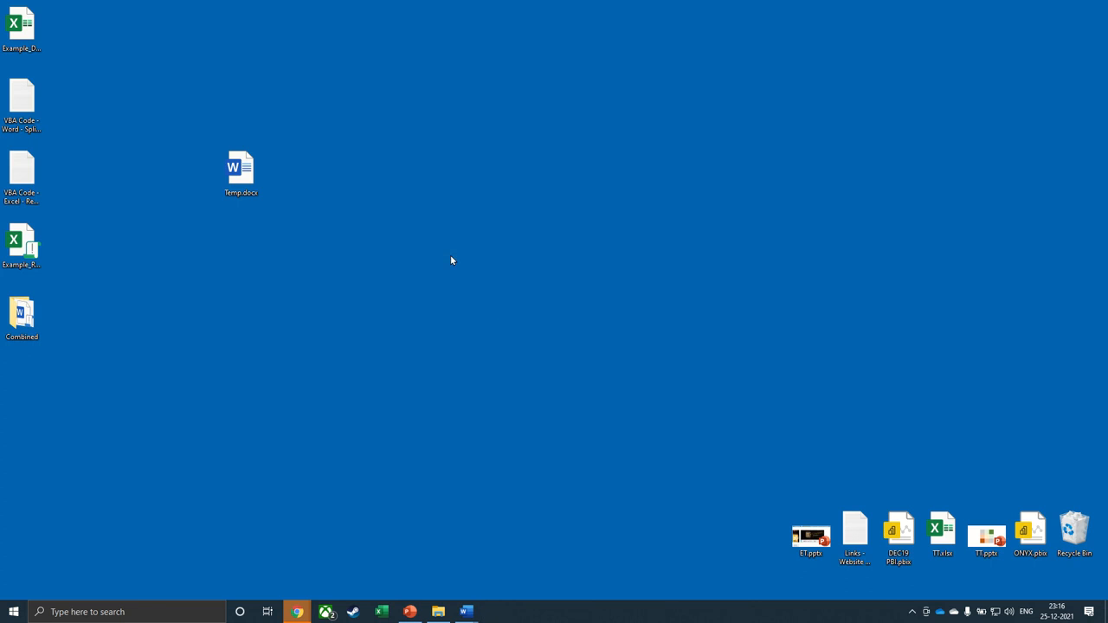
- Switch to the Hello Hagrid.docm document in Word
{"action": "key", "text": "alt+Tab"}
{"action": "key", "text": "alt+Tab"}
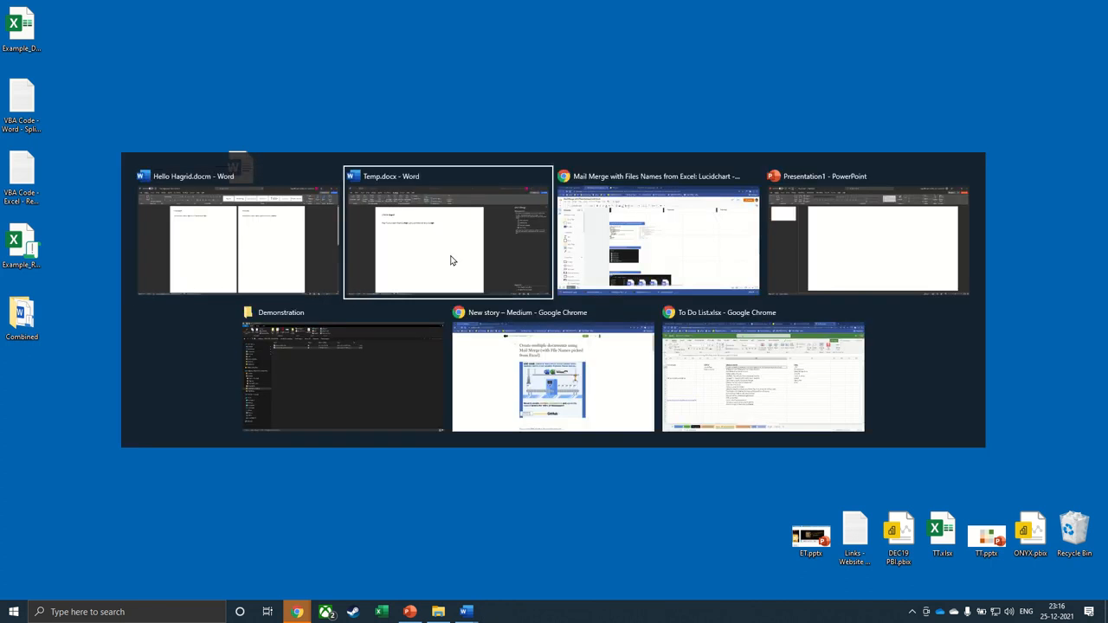
{"action": "key", "text": "alt+shift+Tab"}
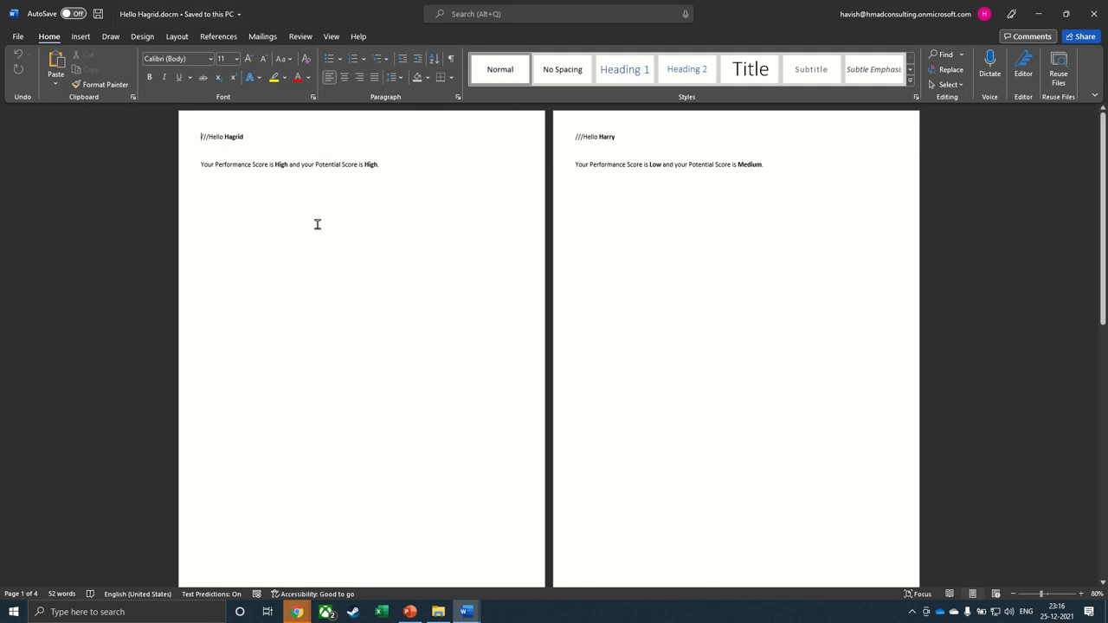
{"action": "left_click", "coordinate": [330, 37]}
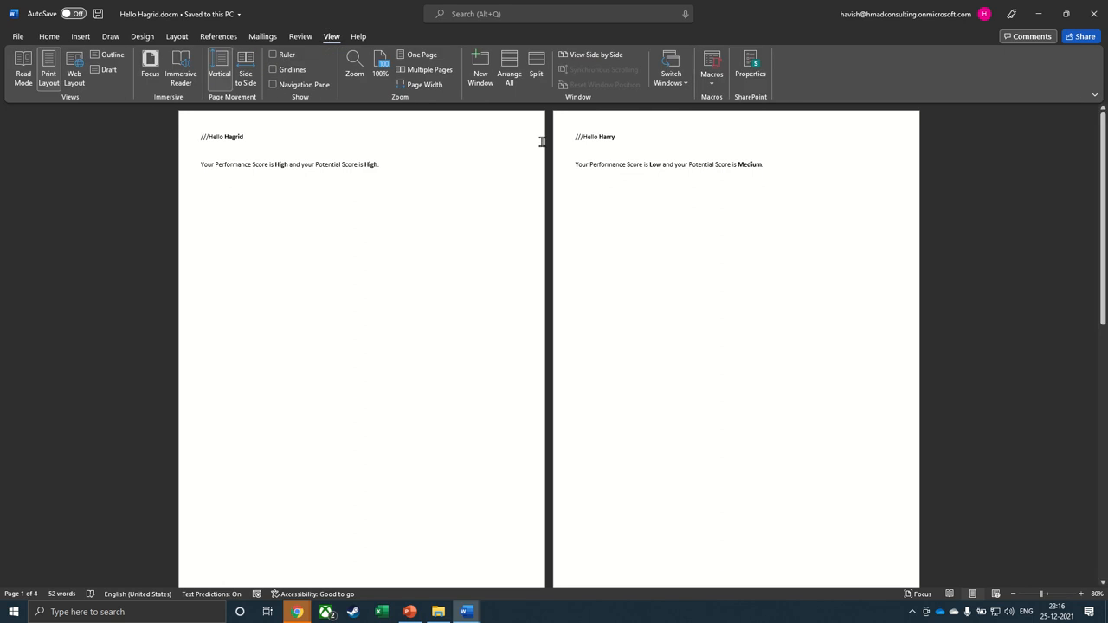
{"action": "left_click", "coordinate": [710, 82]}
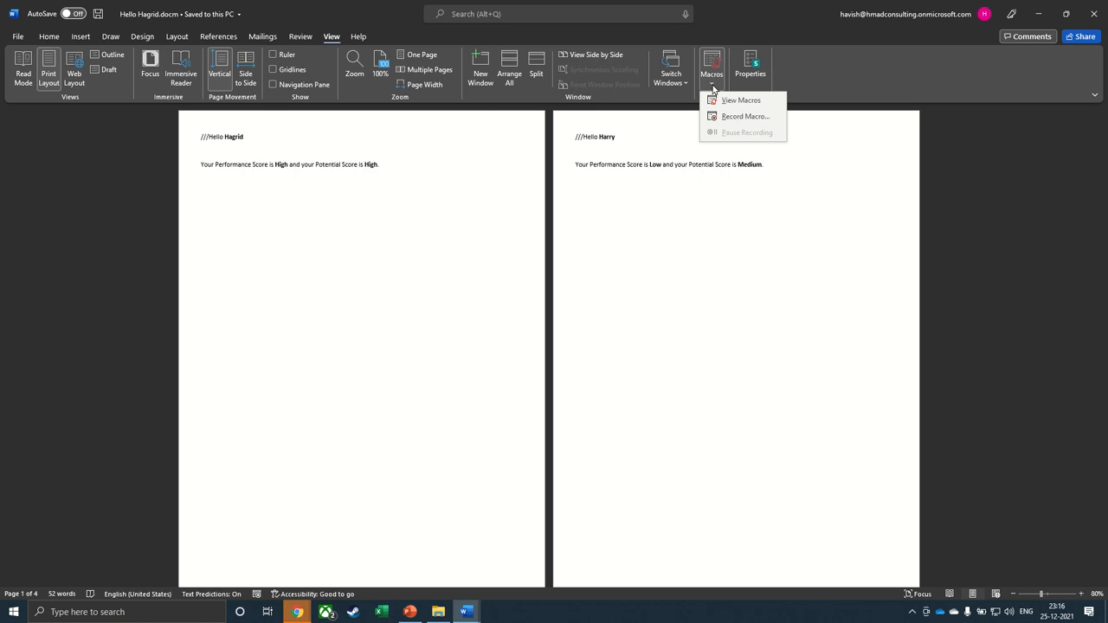
{"action": "left_click", "coordinate": [443, 180]}
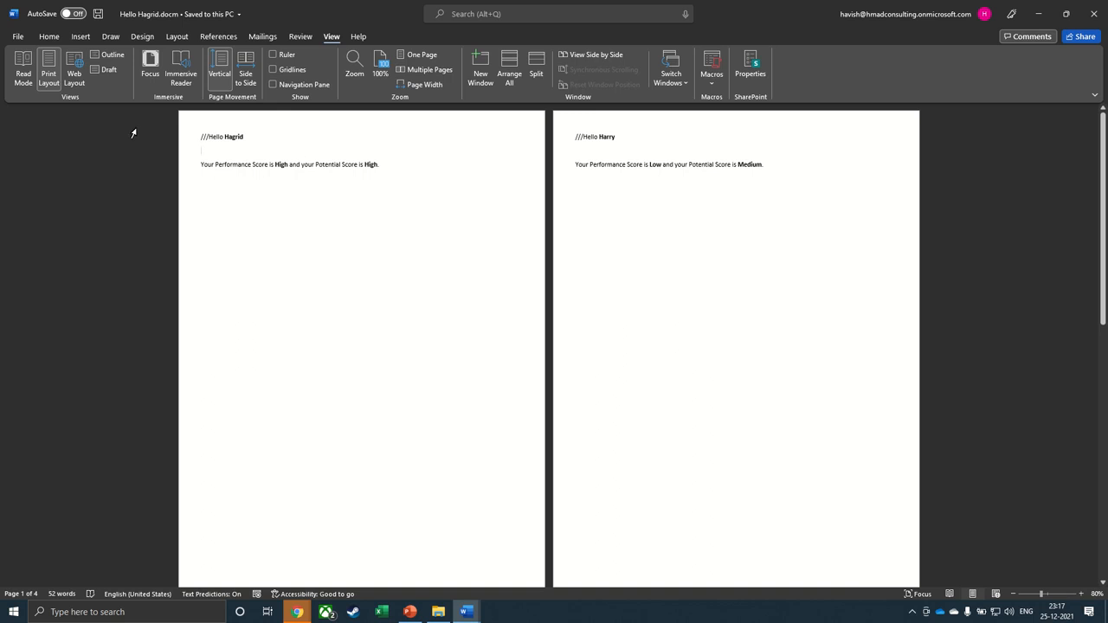
- Enable the Developer tab through Word's ribbon customization options
{"action": "left_click", "coordinate": [19, 37]}
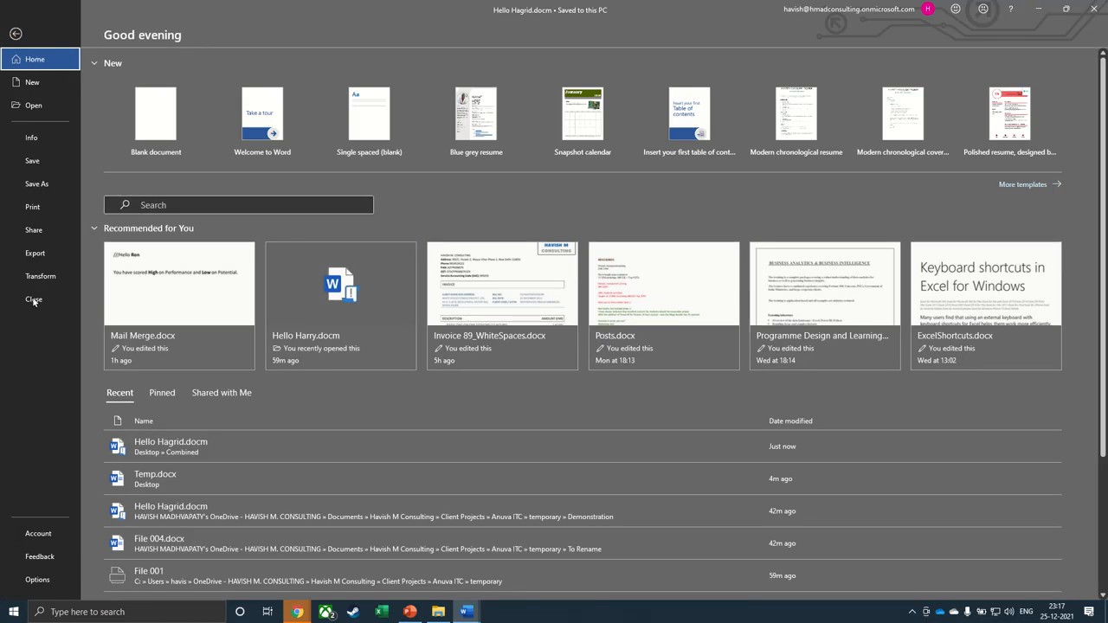
{"action": "left_click", "coordinate": [48, 588]}
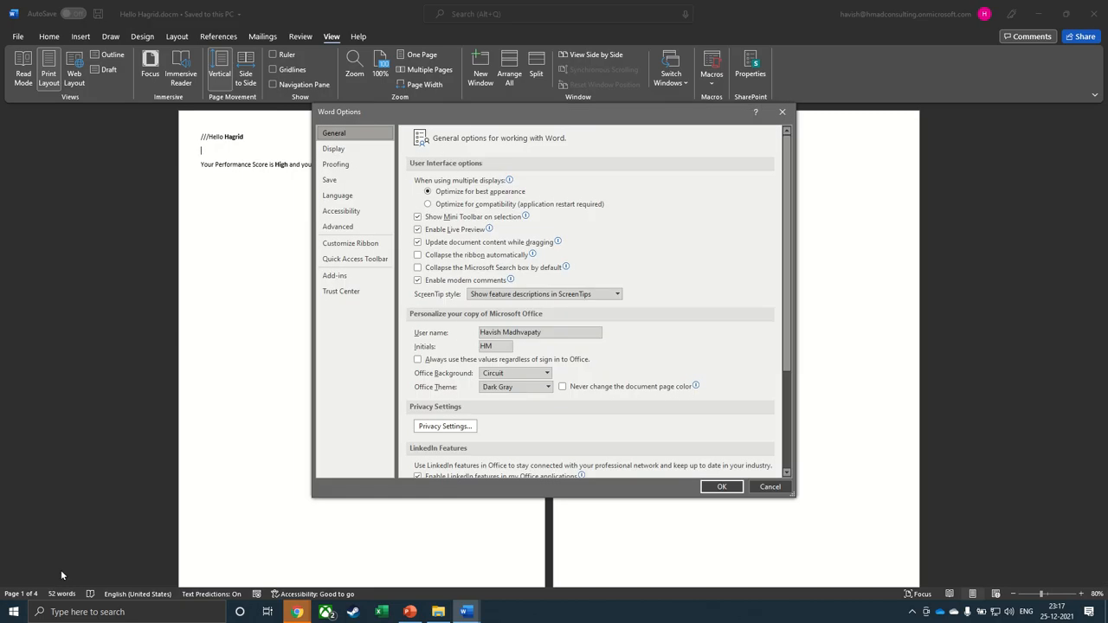
{"action": "left_click", "coordinate": [365, 251]}
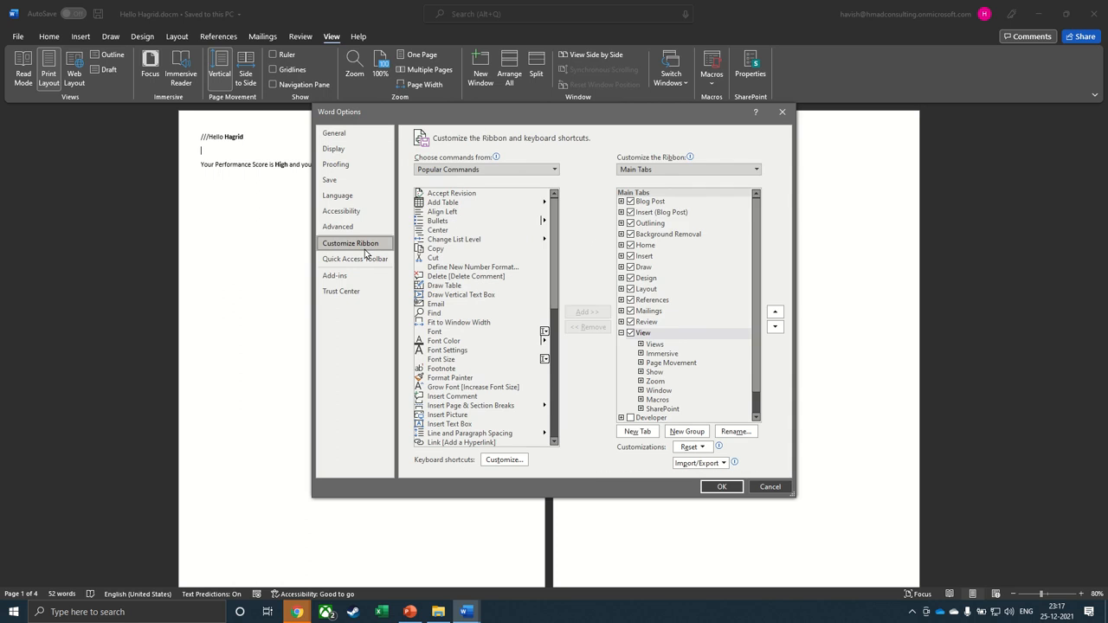
{"action": "scroll", "coordinate": [679, 338], "scroll_direction": "down", "scroll_amount": 1}
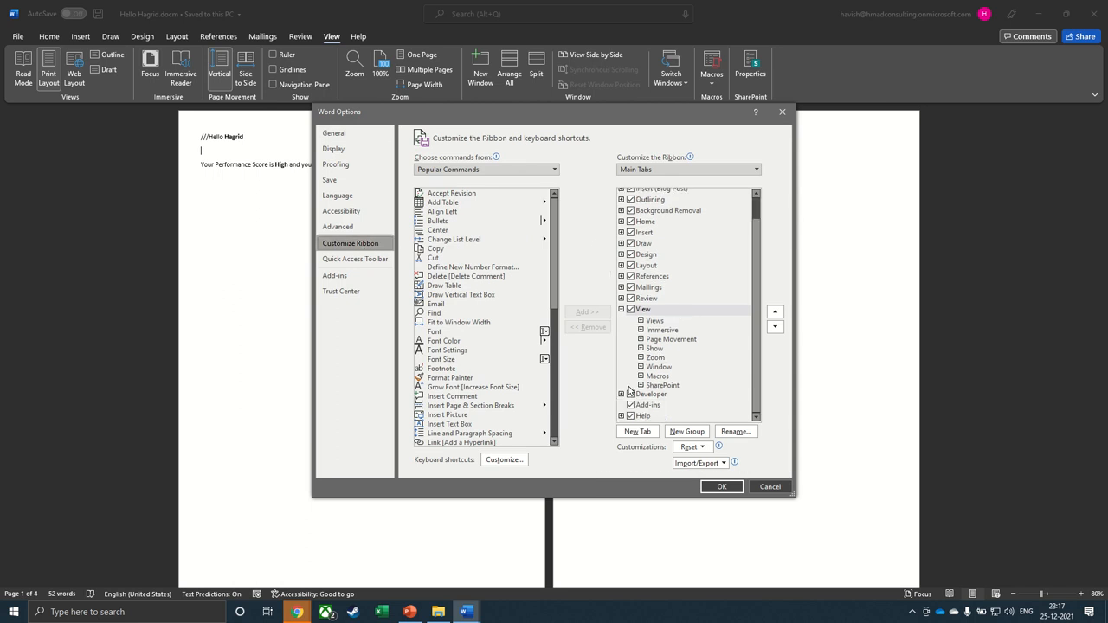
{"action": "left_click", "coordinate": [630, 395]}
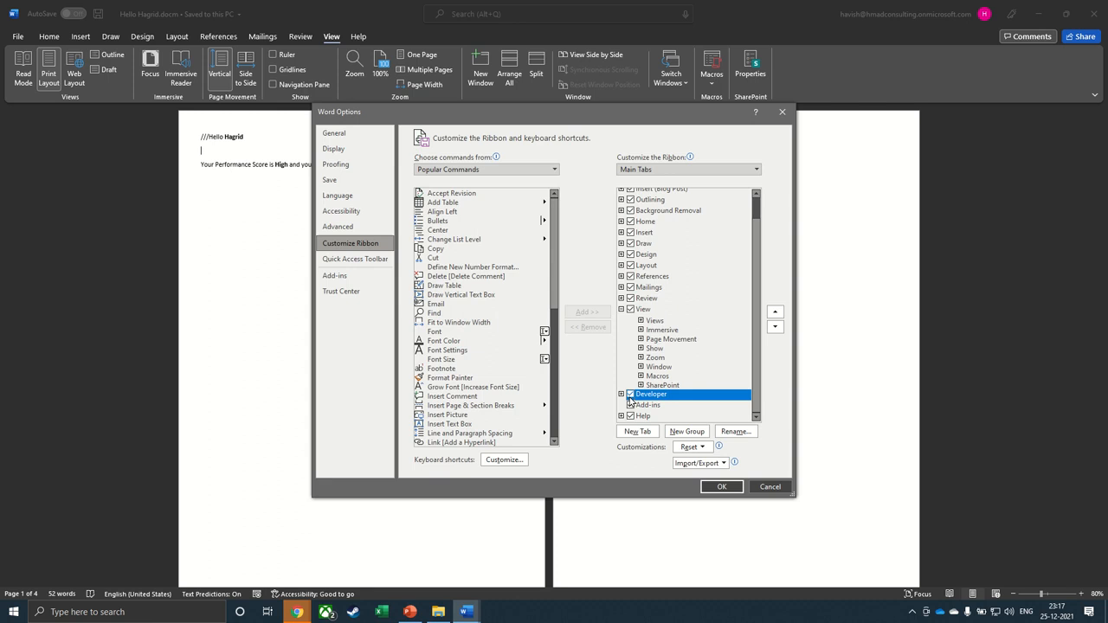
{"action": "left_click", "coordinate": [721, 487]}
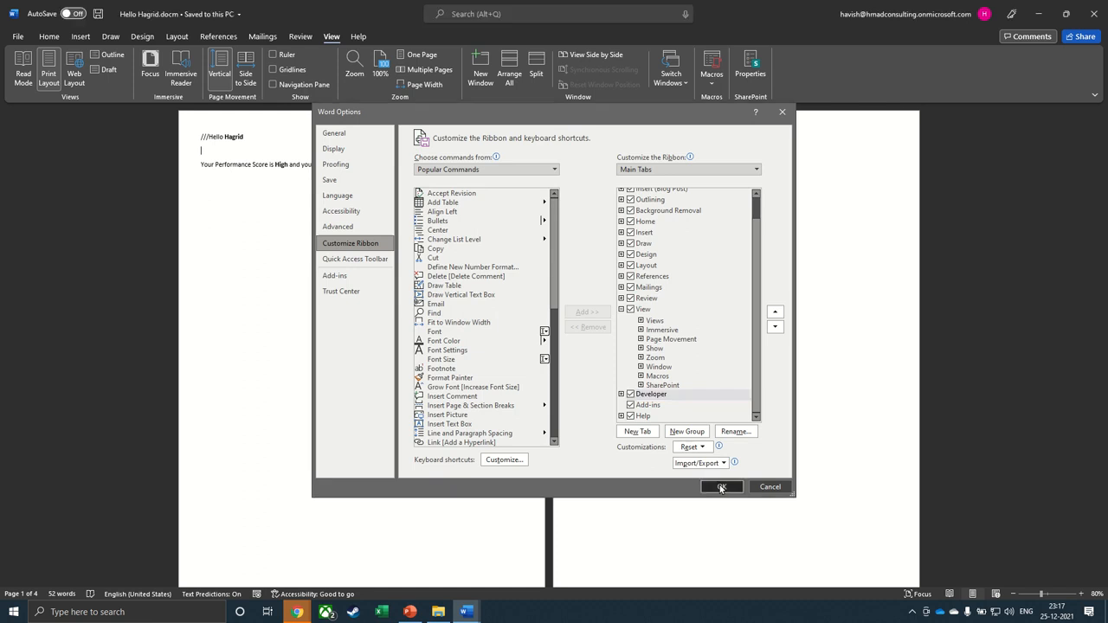
- Insert a new module into the Hello Hagrid project in the Visual Basic editor and paste the copied SplitNotes code into it
{"action": "left_click", "coordinate": [372, 41]}
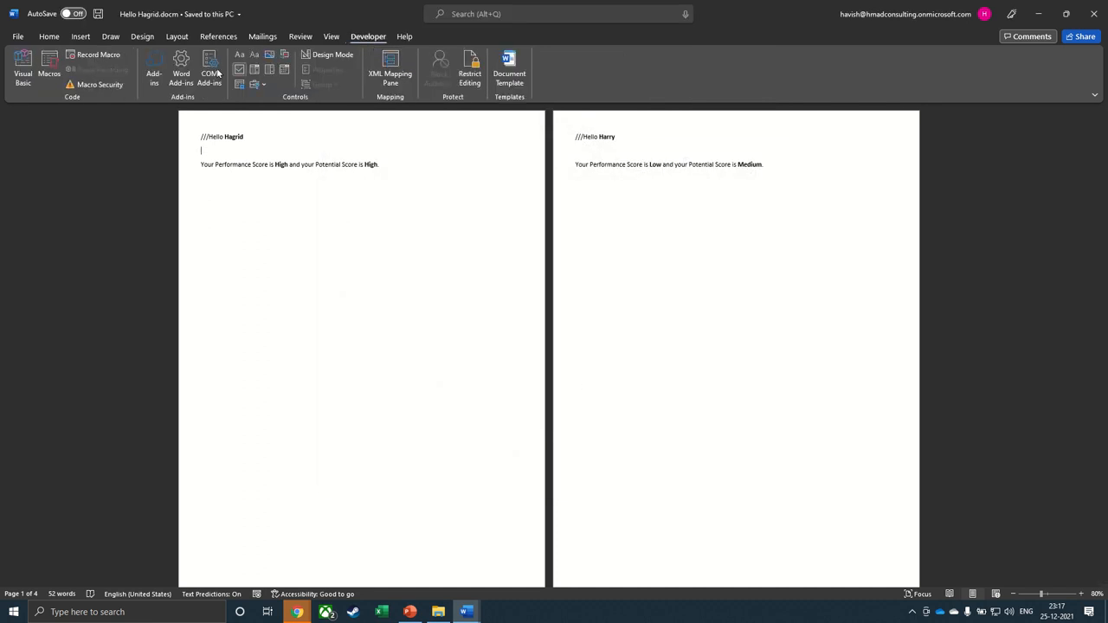
{"action": "left_click", "coordinate": [19, 76]}
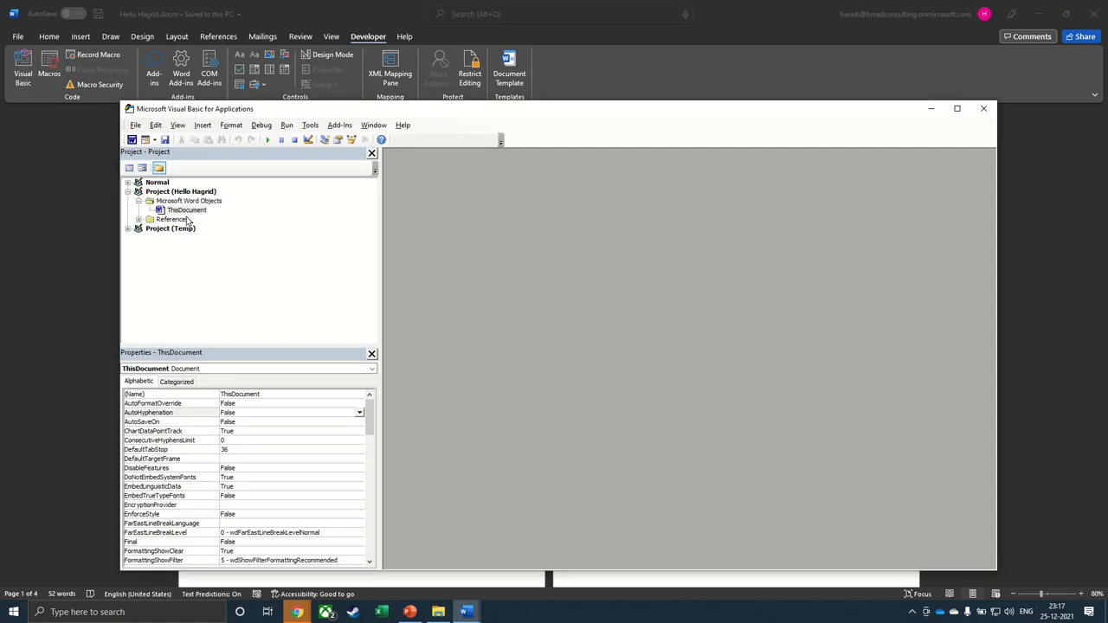
{"action": "left_click", "coordinate": [185, 211]}
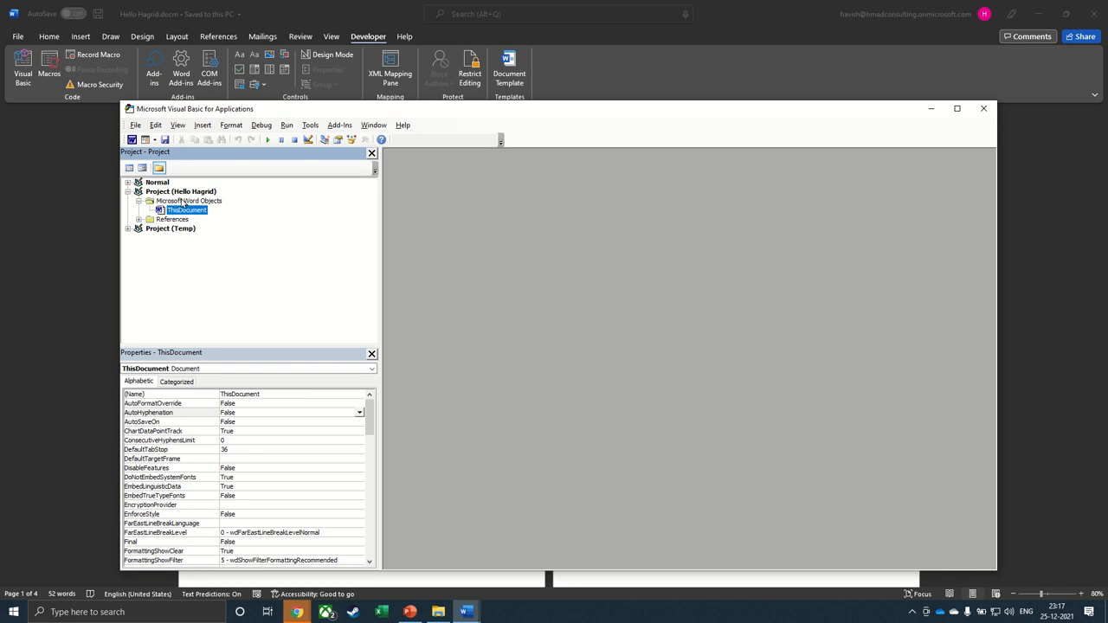
{"action": "left_click", "coordinate": [211, 197]}
{"action": "right_click", "coordinate": [210, 197]}
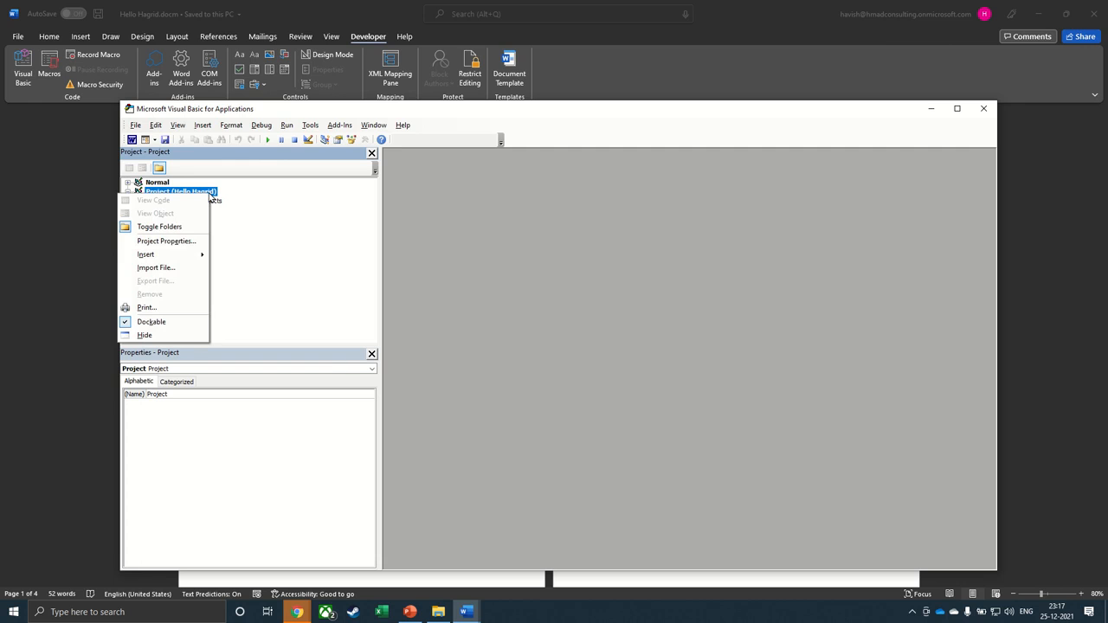
{"action": "mouse_move", "coordinate": [197, 261]}
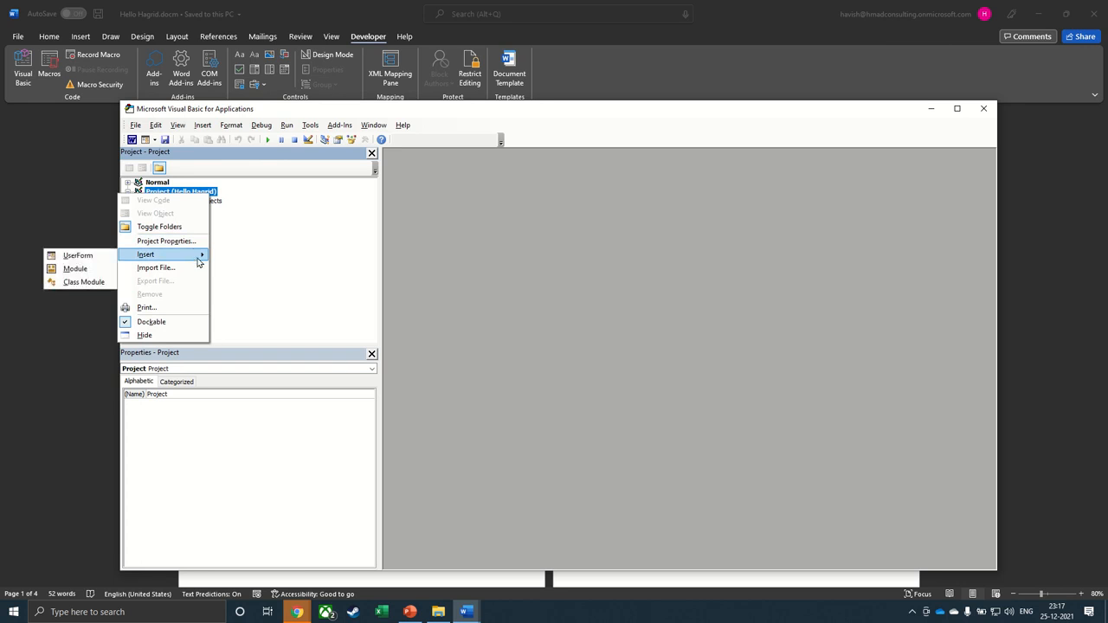
{"action": "left_click", "coordinate": [74, 269]}
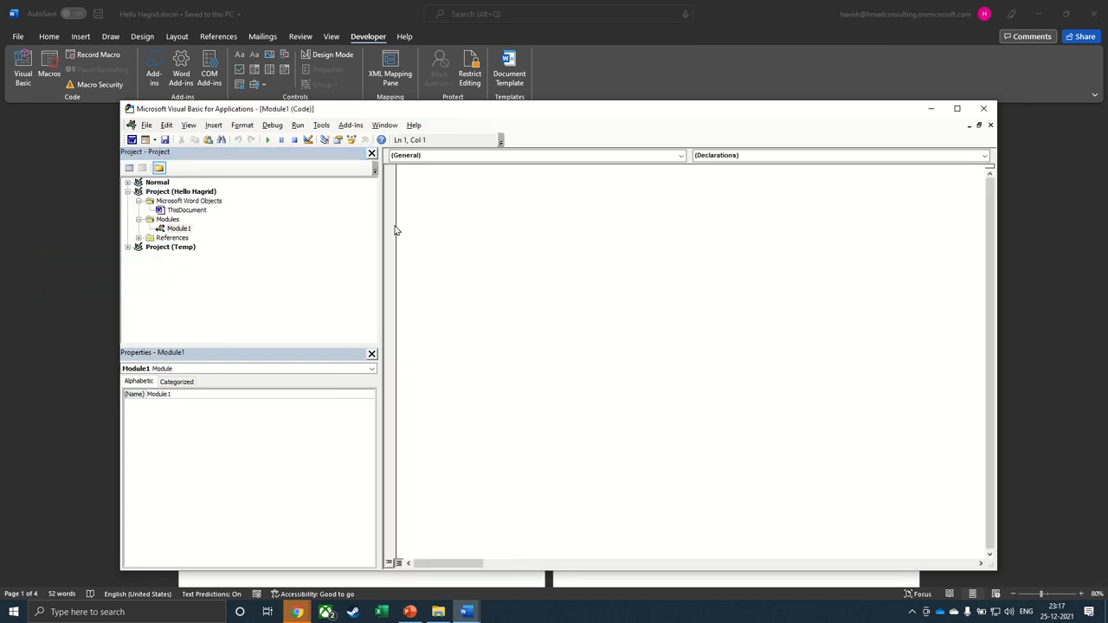
{"action": "type", "text": "Sub SplitNotes(delim As String, strFilename As String)     Dim doc         As Document     Dim arrNotes     Dim I           As Long     Dim X           As Long     Dim Response    As Integer     arrNotes = Split(ActiveDocument.Range, delim)     Response = MsgBox(\"This will split the document into \" & UBound(arrNotes) + 1 & \" sections.Do you wish To proceed?\", 4)     If Response = 7 Then Exit Sub     For I = LBound(arrNotes) To UBound(arrNotes)         If Trim(arrNotes(I)) <> \"\" Then             X = X + 1             Set doc = Documents.Add             doc.Range = arrNotes(I)             doc.SaveAs ThisDocument.Path & \"\\\" & strFilename & Format(X, \"000\")             doc.Close True         End If     Next I End Sub Sub test()     'delimiter & filename     SplitNotes \"///\", \"File \" End Sub"}
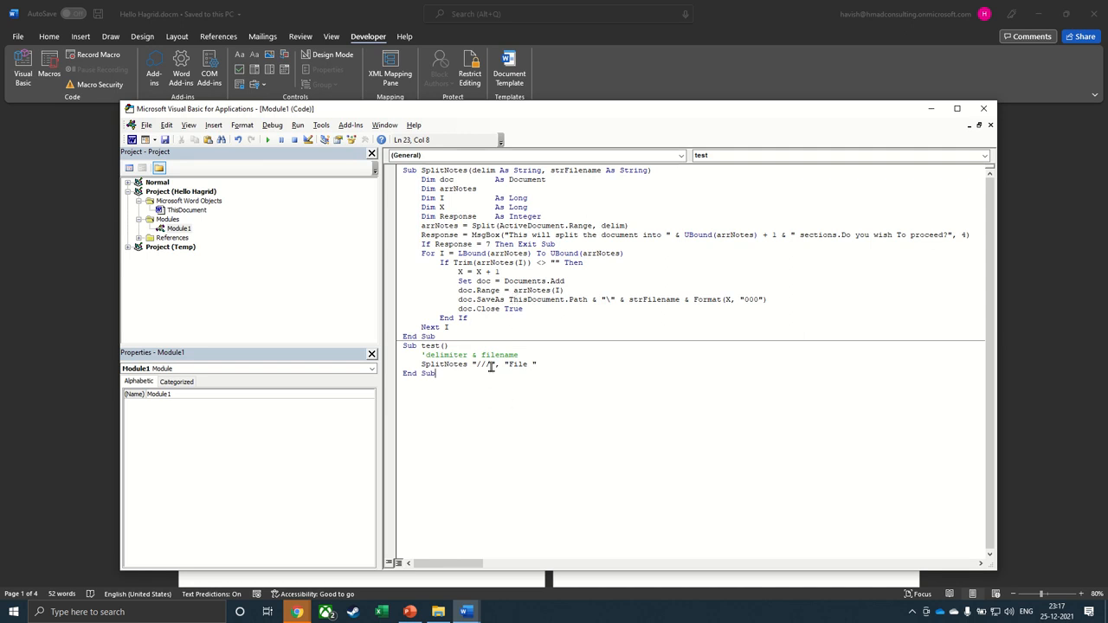
- Examine the test procedure, including the "///" delimiter and the "File " name prefix passed to SplitNotes
{"action": "left_click_drag", "start_coordinate": [490, 365], "coordinate": [475, 365]}
{"action": "left_click", "coordinate": [531, 373]}
{"action": "left_click", "coordinate": [425, 346], "text": "shift"}
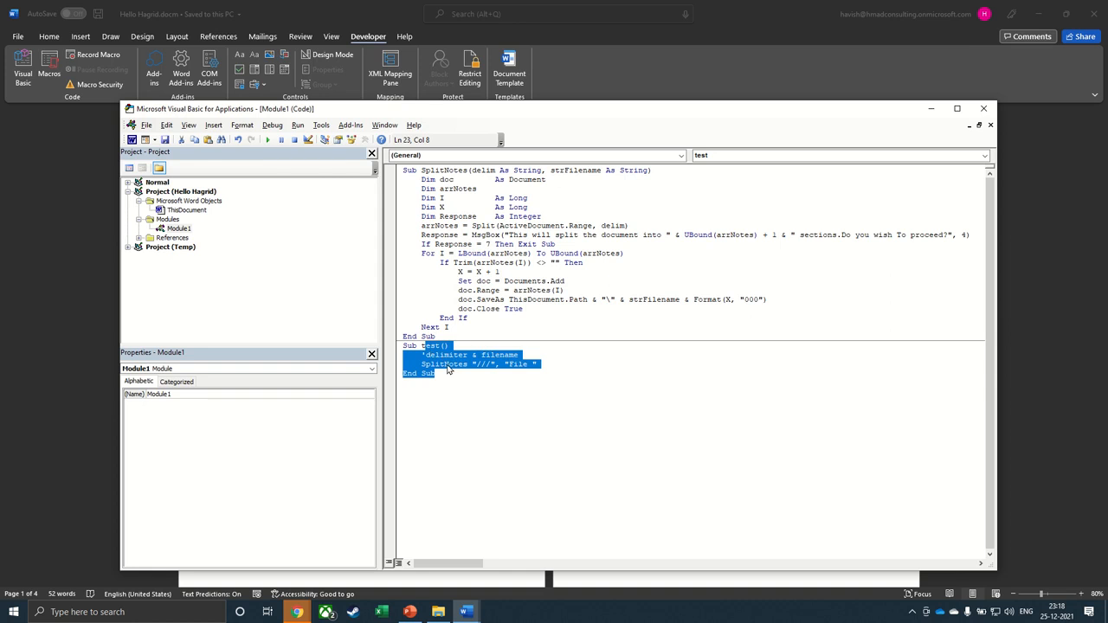
{"action": "left_click", "coordinate": [448, 365]}
{"action": "left_click", "coordinate": [463, 364]}
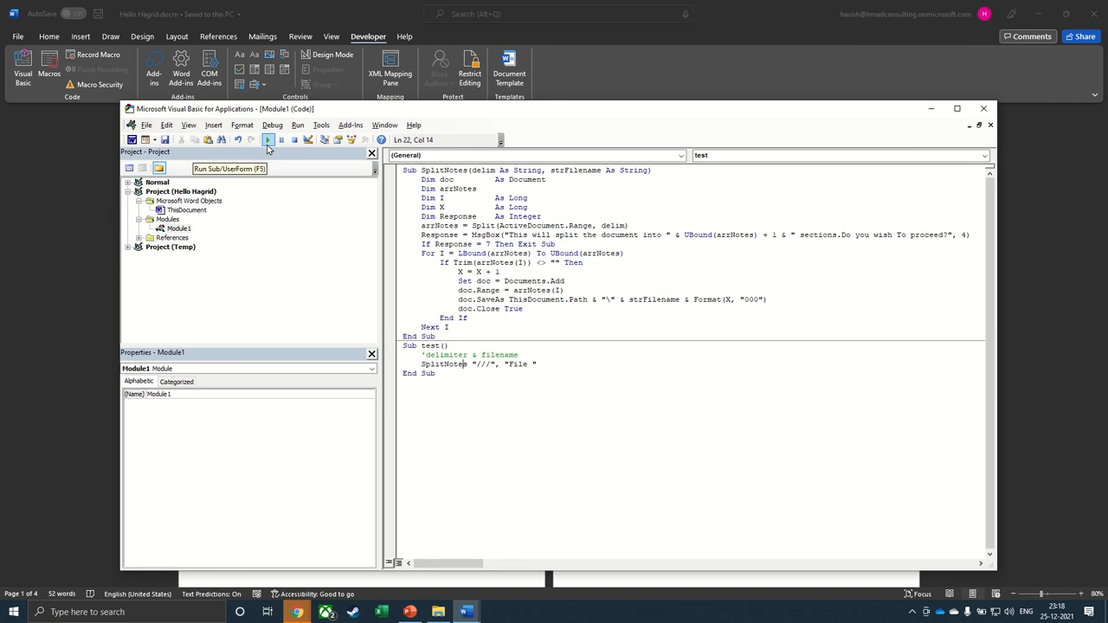
- Close the Visual Basic editor, run the test macro on the merged letters and agree to split the document
{"action": "left_click", "coordinate": [985, 109]}
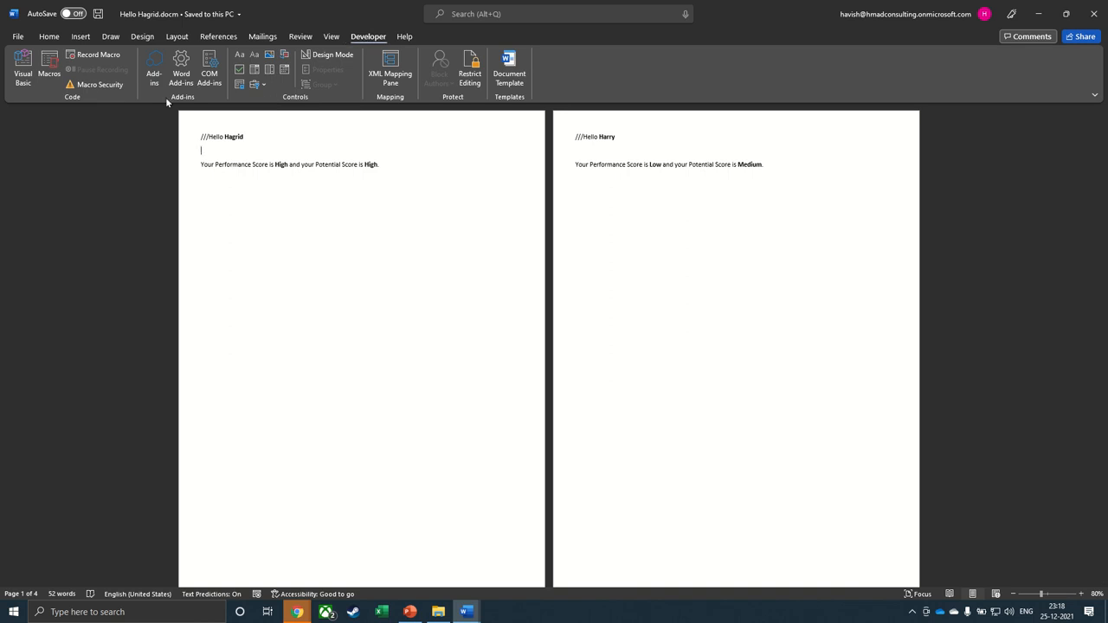
{"action": "left_click", "coordinate": [49, 76]}
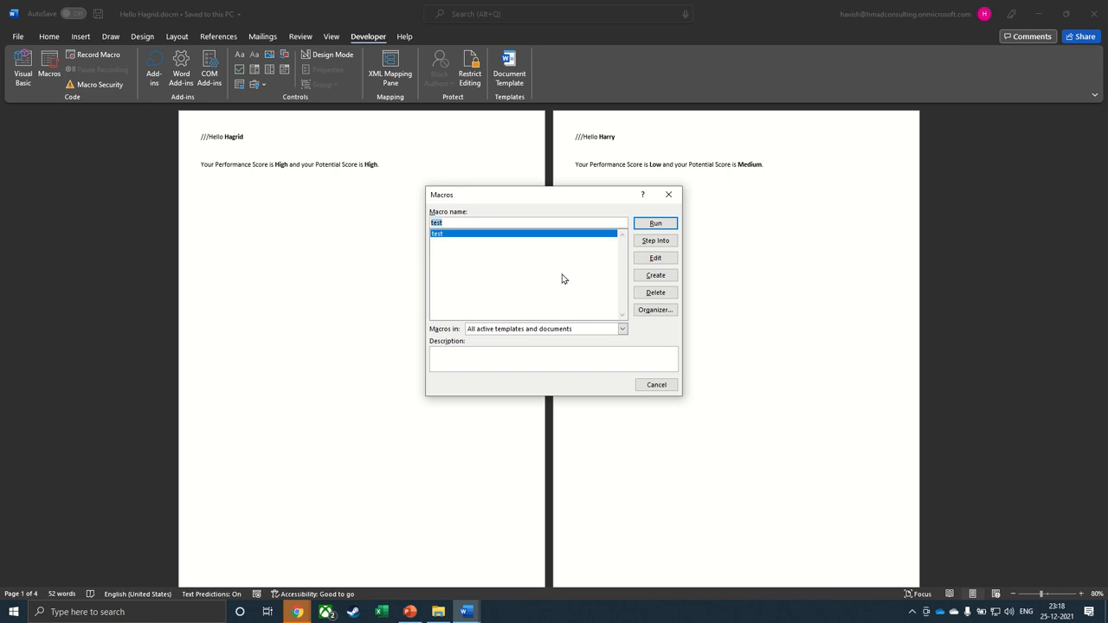
{"action": "left_click", "coordinate": [656, 225]}
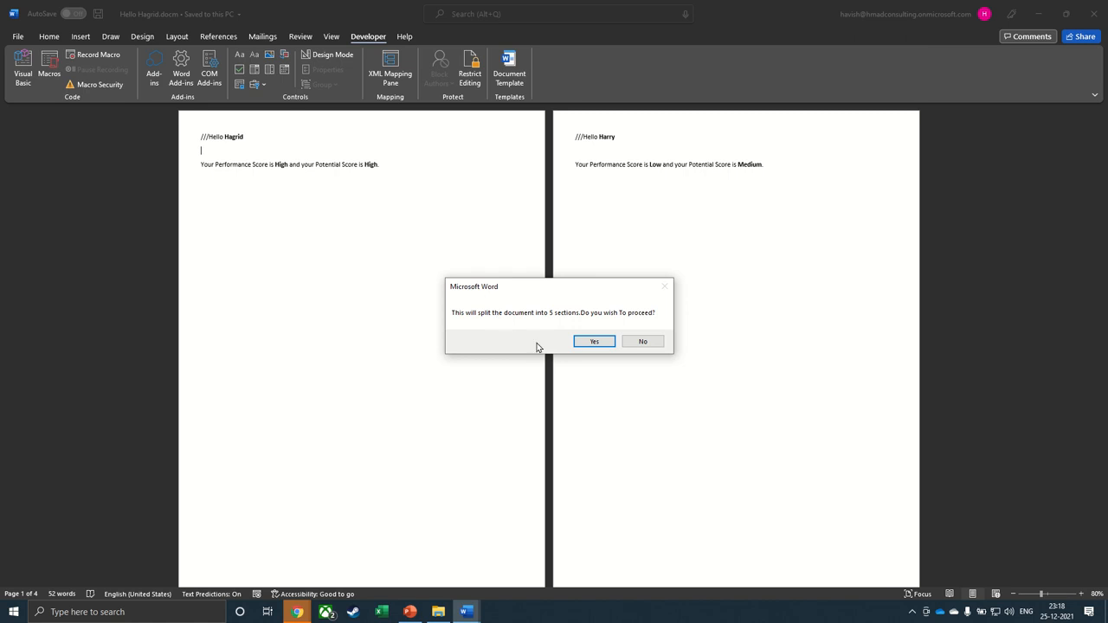
{"action": "left_click", "coordinate": [594, 341]}
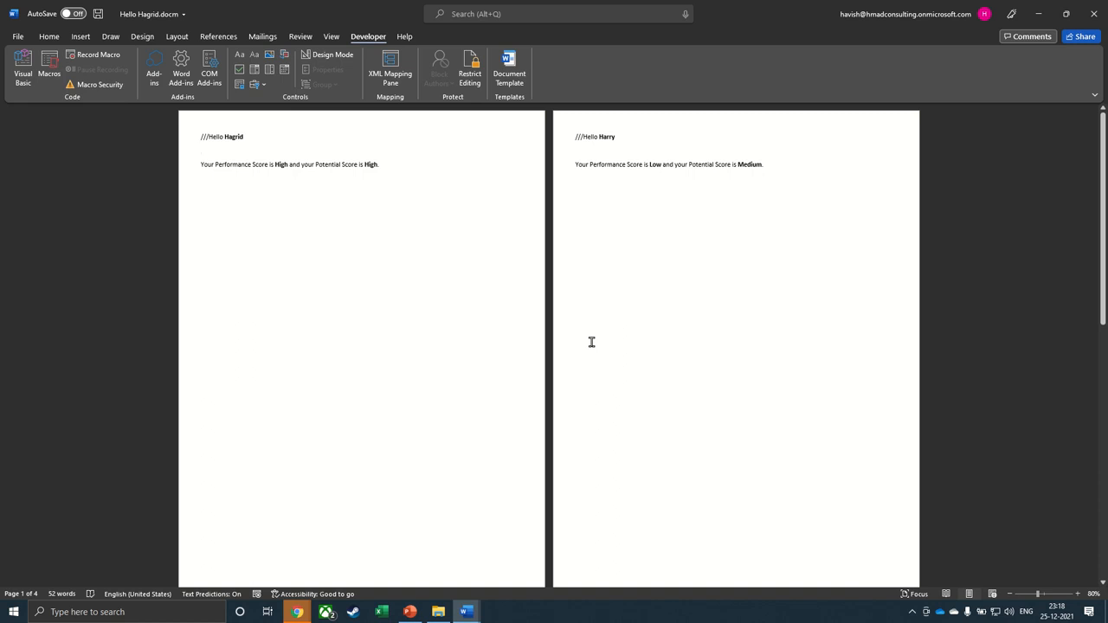
- Close Hello Hagrid.docm and open the Combined folder from the desktop in a maximized window
{"action": "left_click", "coordinate": [1092, 15]}
{"action": "left_click", "coordinate": [501, 322]}
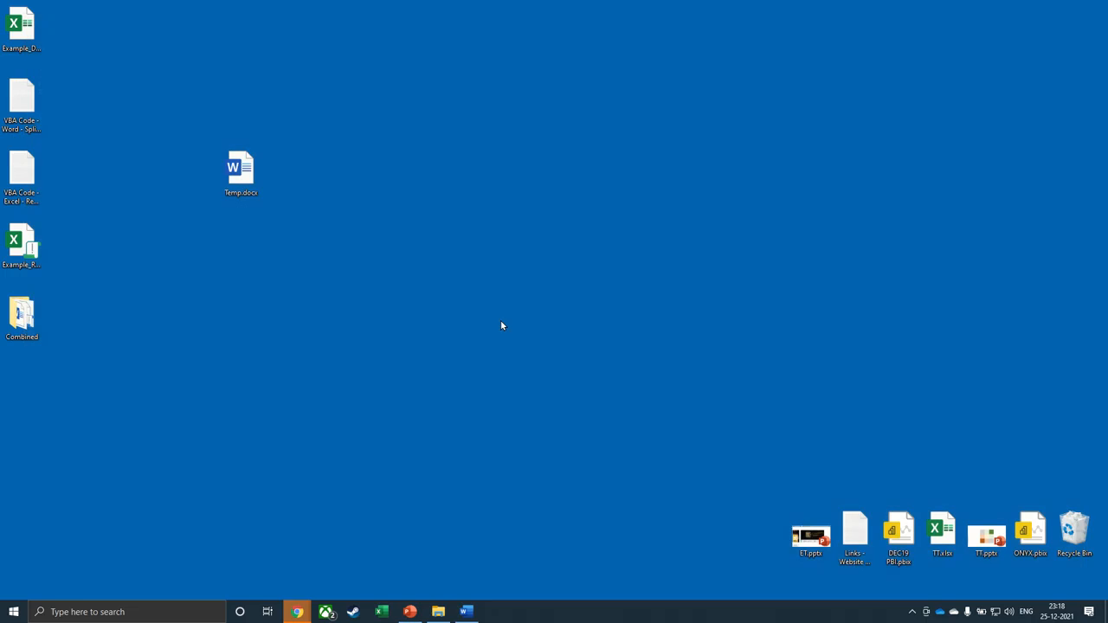
{"action": "double_click", "coordinate": [25, 334]}
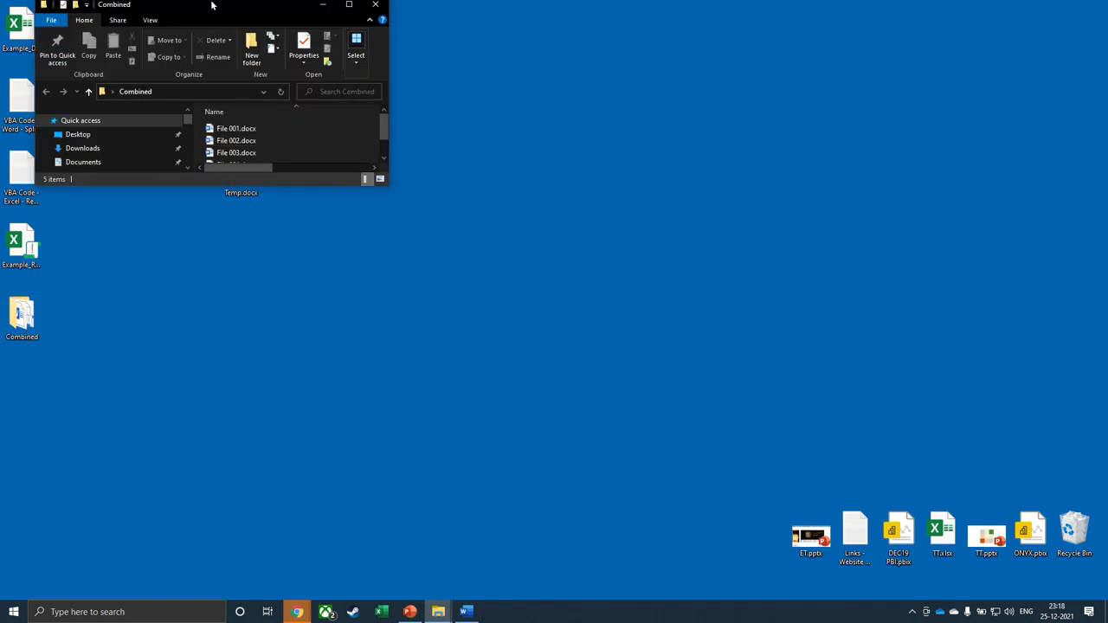
{"action": "double_click", "coordinate": [213, 6]}
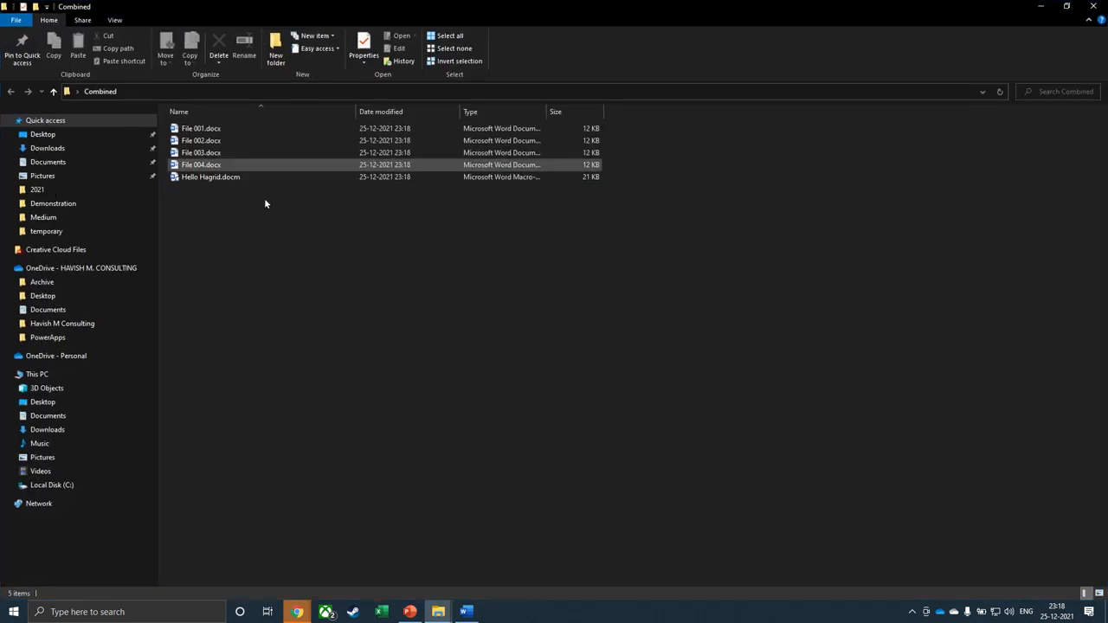
- Review the letter in File 001.docx, close it, and close Temp.docx without saving its changes
{"action": "double_click", "coordinate": [245, 128]}
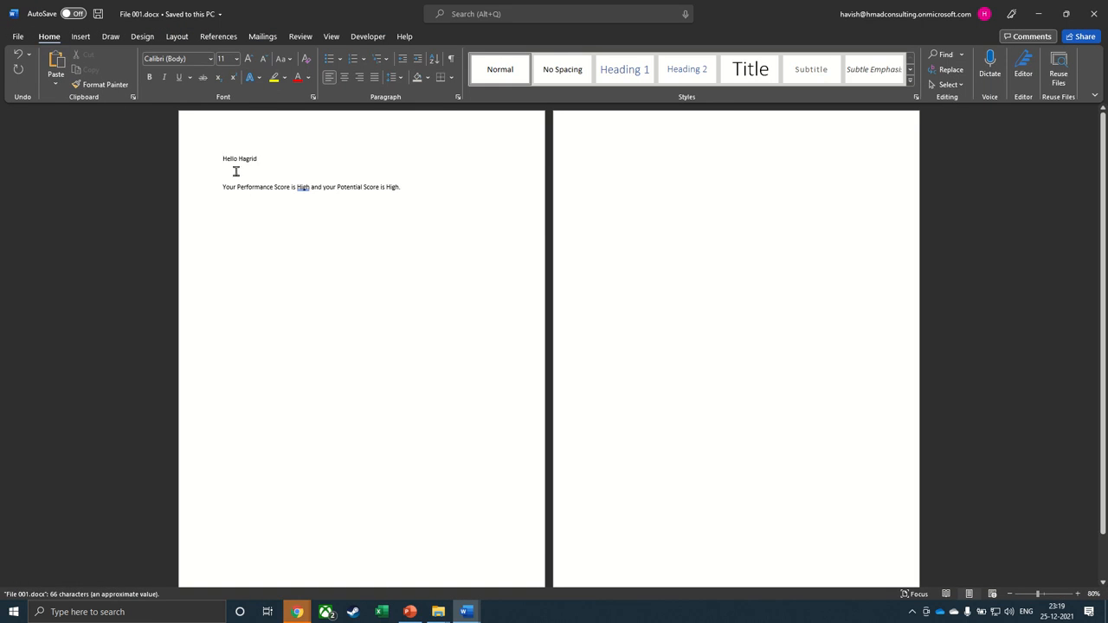
{"action": "left_click_drag", "start_coordinate": [235, 171], "coordinate": [403, 188]}
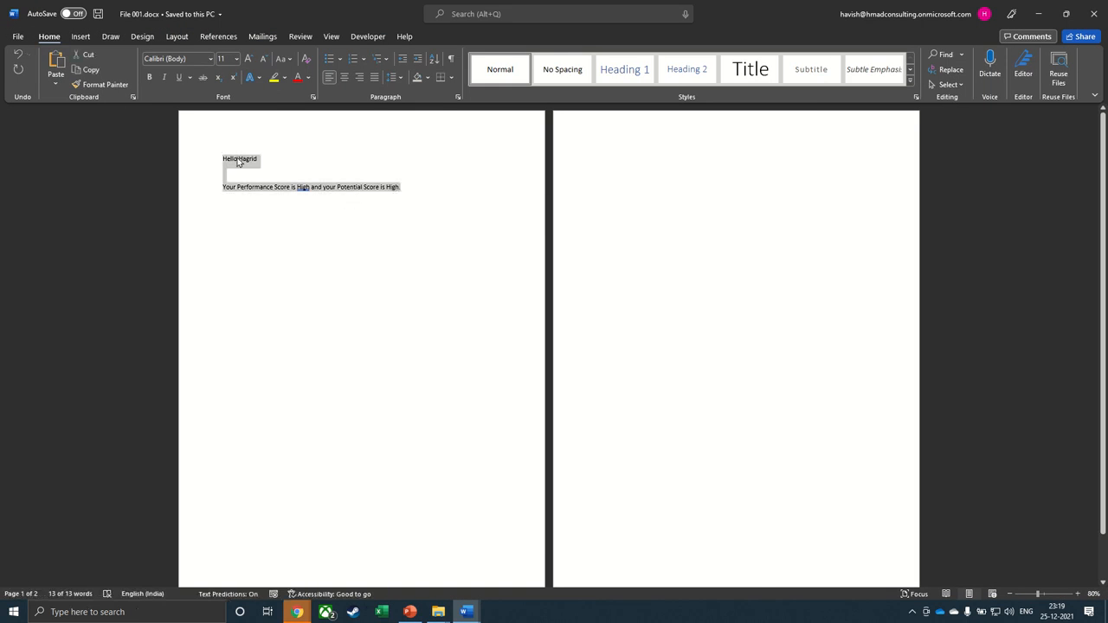
{"action": "left_click", "coordinate": [1094, 14]}
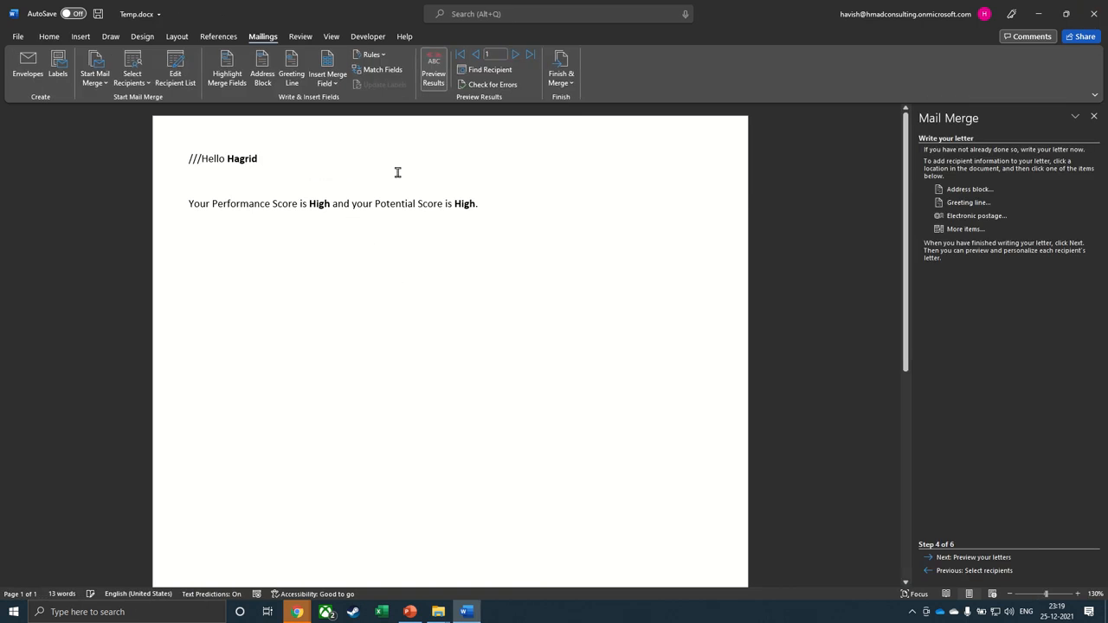
{"action": "left_click", "coordinate": [1095, 11]}
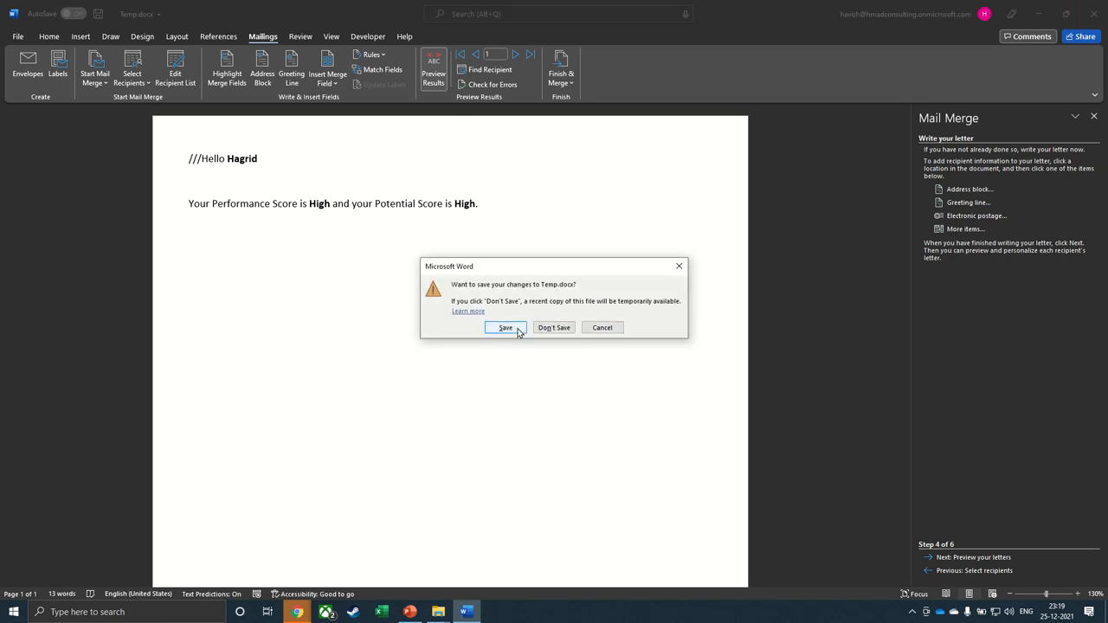
{"action": "left_click", "coordinate": [546, 330]}
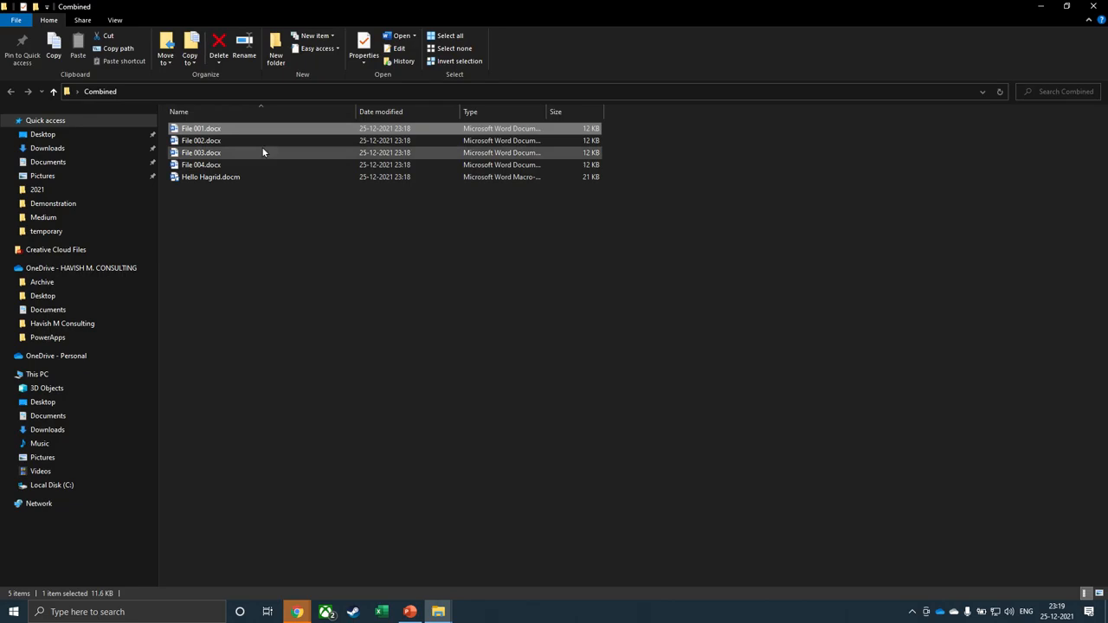
- Check the letter in File 002.docx, close it and select File 001.docx in the Combined folder
{"action": "double_click", "coordinate": [262, 142]}
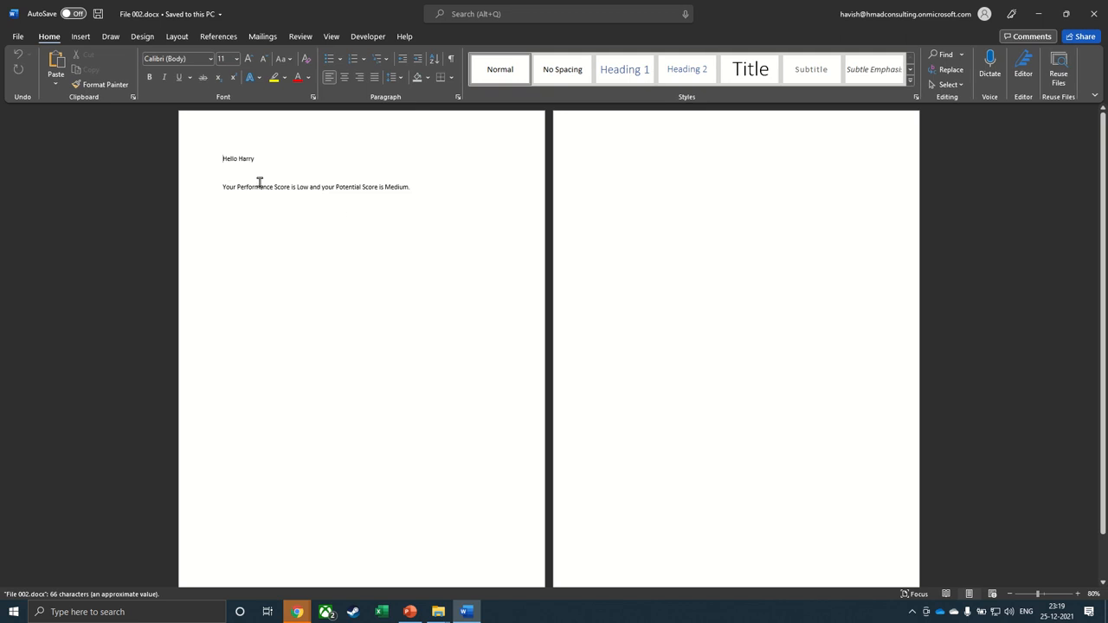
{"action": "left_click", "coordinate": [1093, 14]}
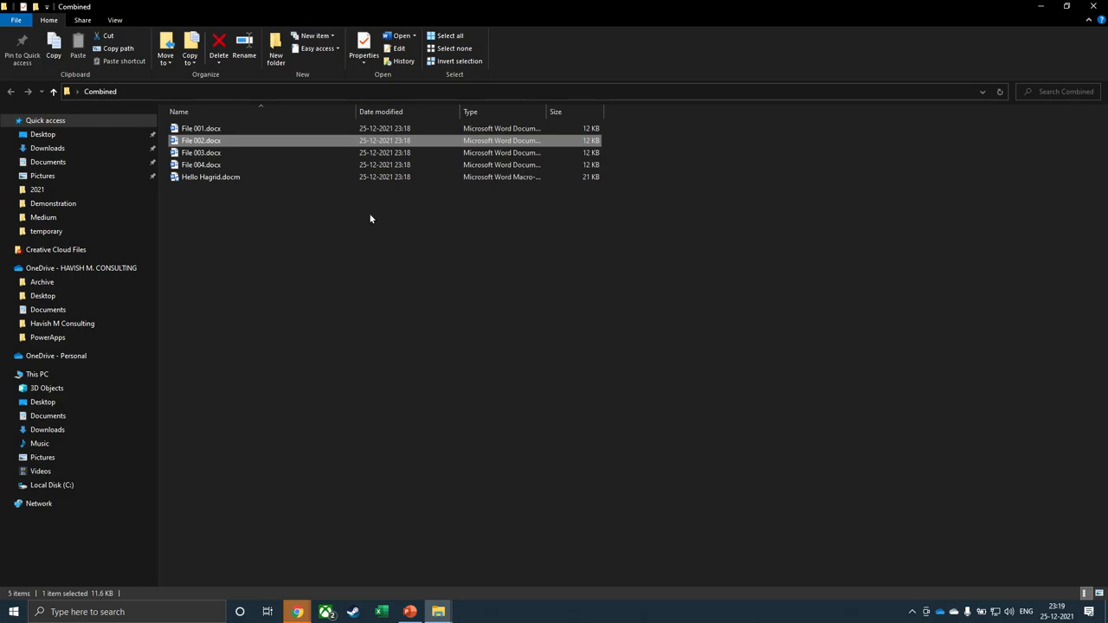
{"action": "left_click", "coordinate": [291, 128]}
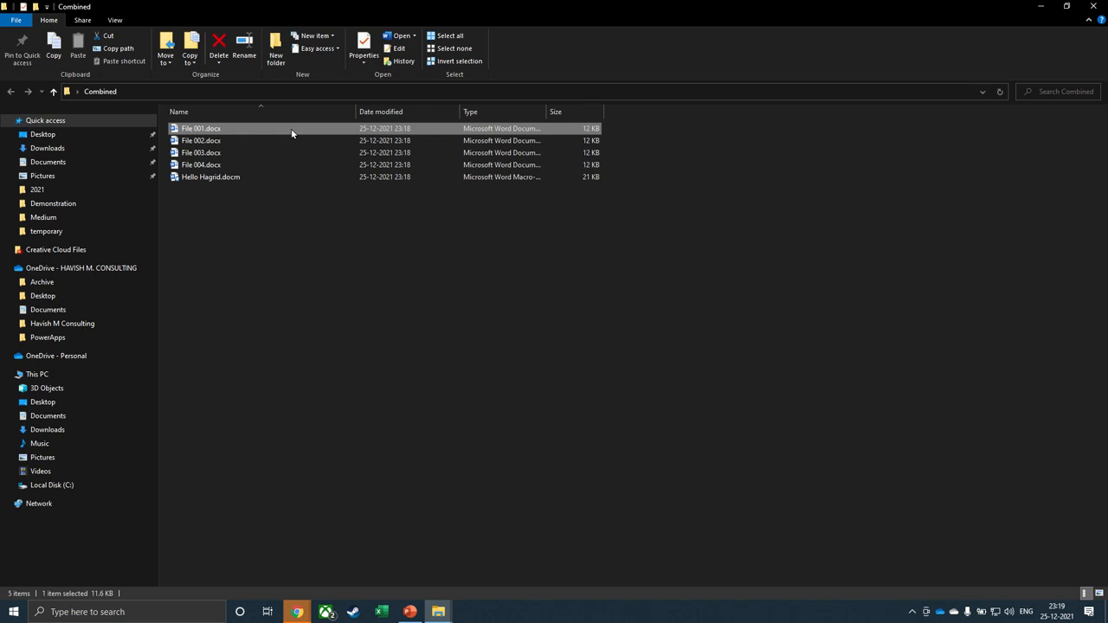
- Extend the selection in the Combined folder to cover File 001.docx through File 004.docx
{"action": "key", "text": "shift+Down"}
{"action": "key", "text": "shift+Down"}
{"action": "key", "text": "shift+Down"}
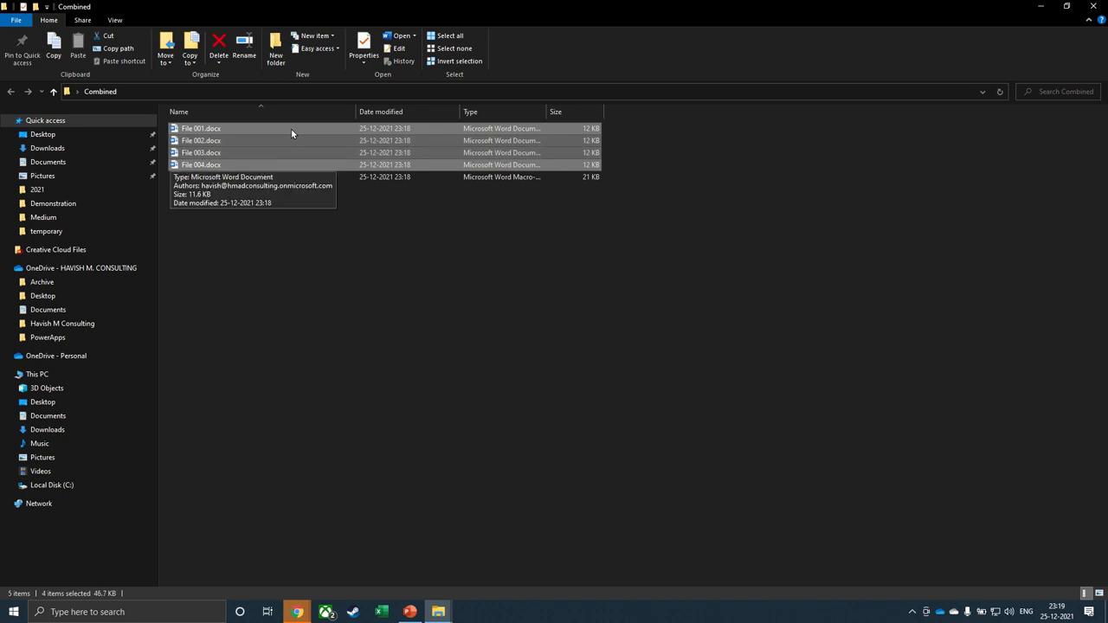
- Open Example_Rename_Macro.xlsm from the desktop and enable its macro content
{"action": "key", "text": "super+d"}
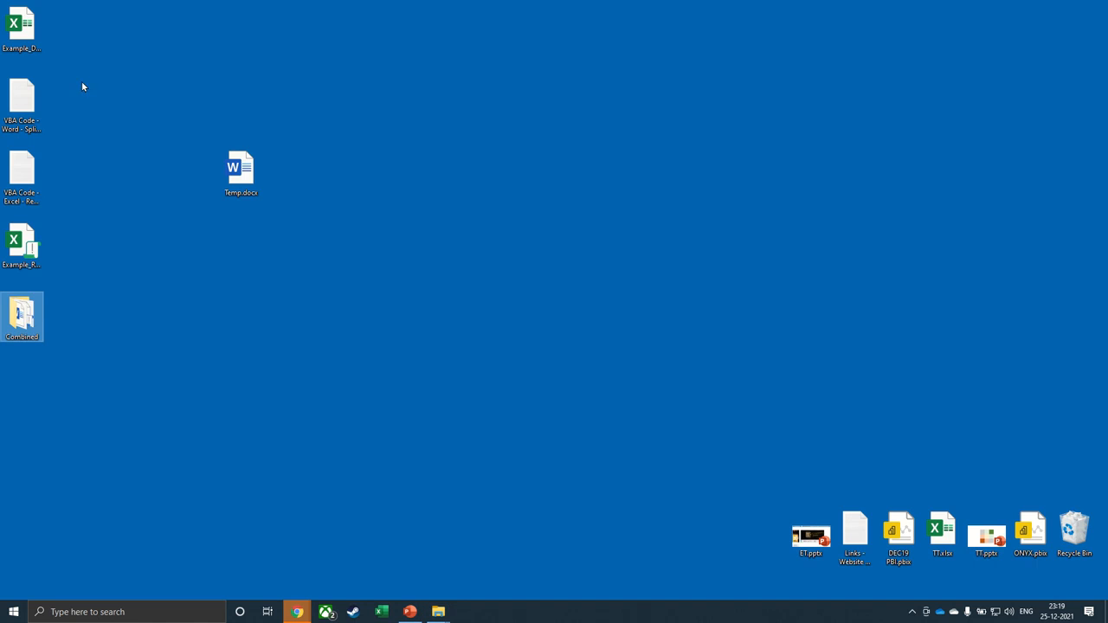
{"action": "left_click", "coordinate": [22, 267]}
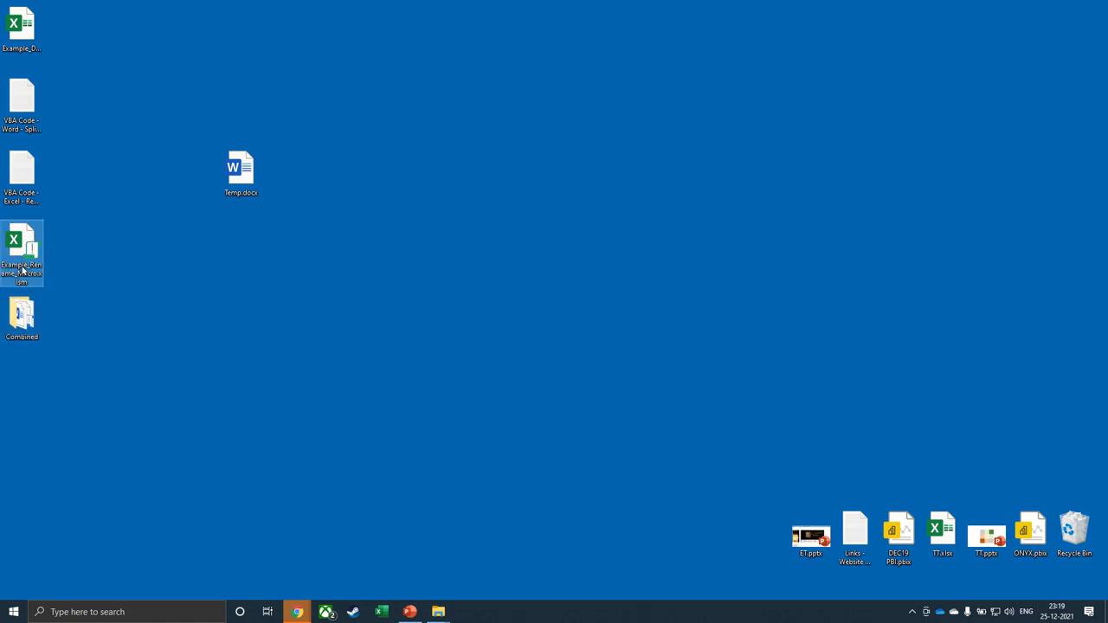
{"action": "double_click", "coordinate": [29, 254]}
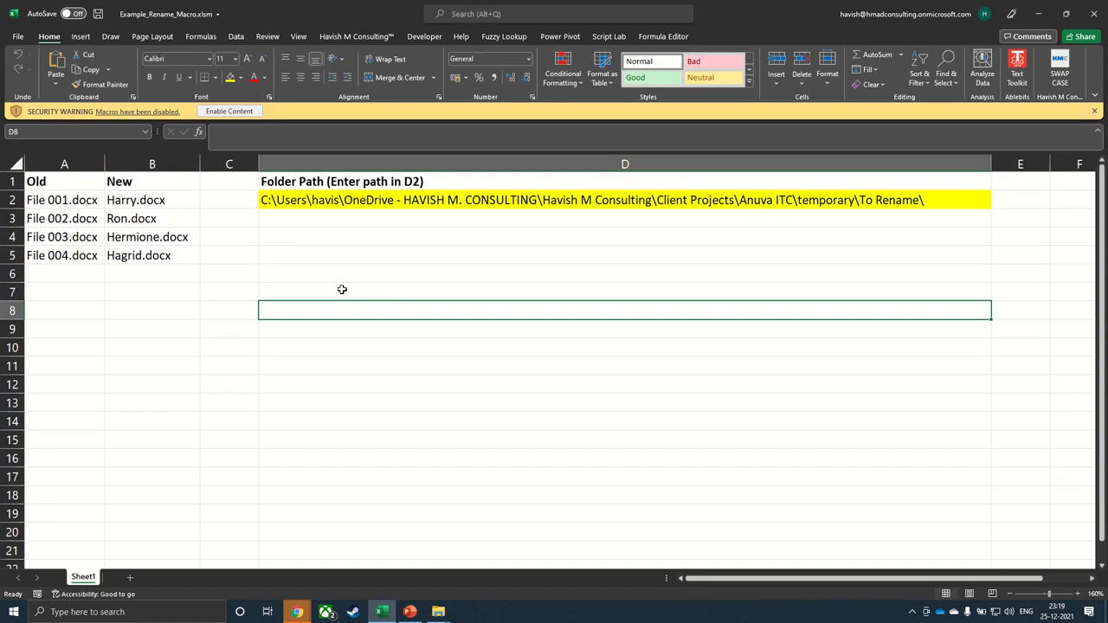
{"action": "left_click", "coordinate": [212, 113]}
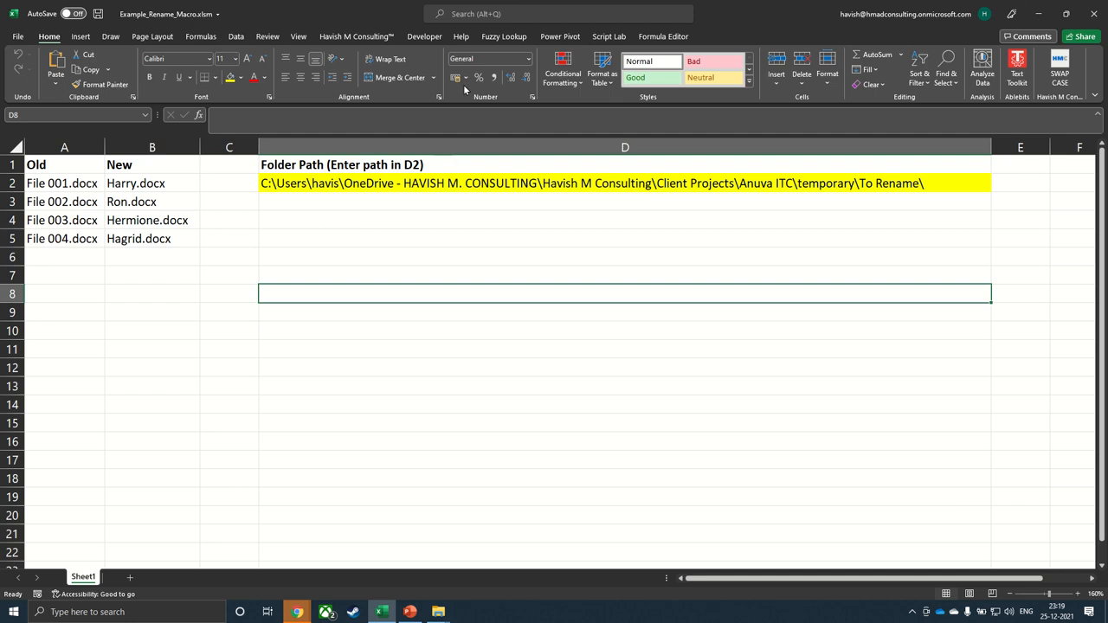
- Check the workbook's macro list, review the RenameAllFilenamesInAFolder code in Module1, and close the Visual Basic editor
{"action": "left_click", "coordinate": [425, 37]}
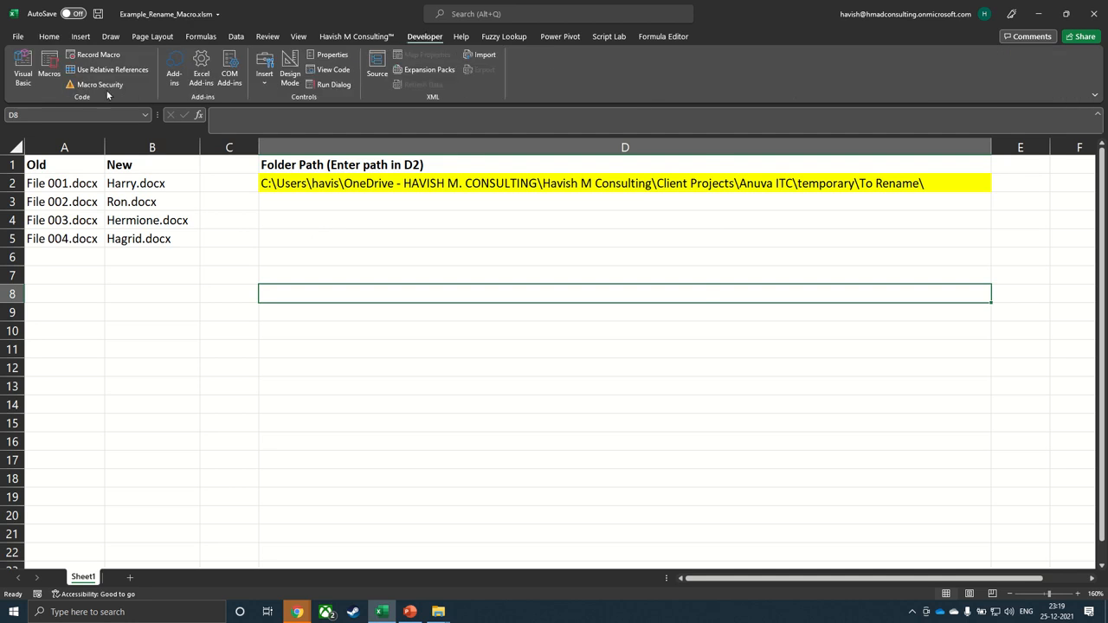
{"action": "left_click", "coordinate": [52, 79]}
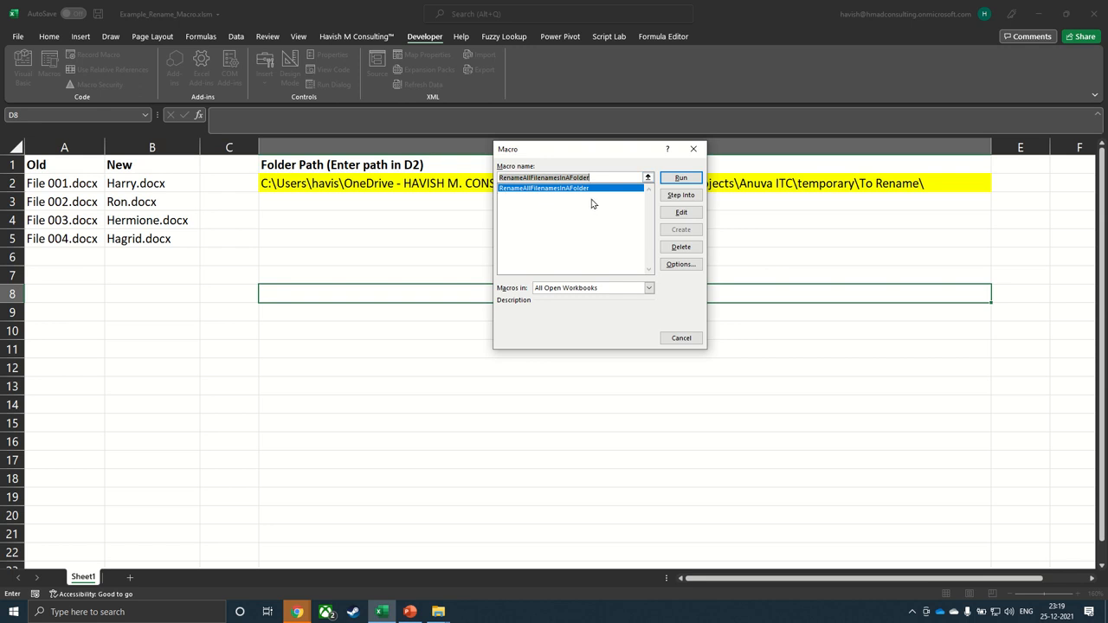
{"action": "left_click", "coordinate": [681, 178]}
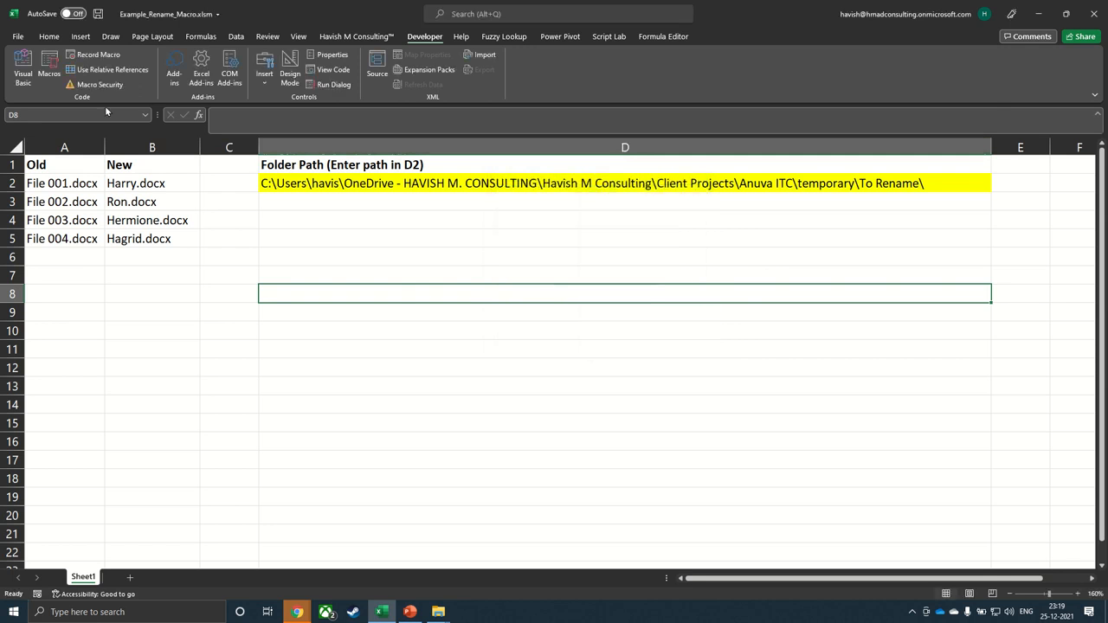
{"action": "left_click", "coordinate": [23, 67]}
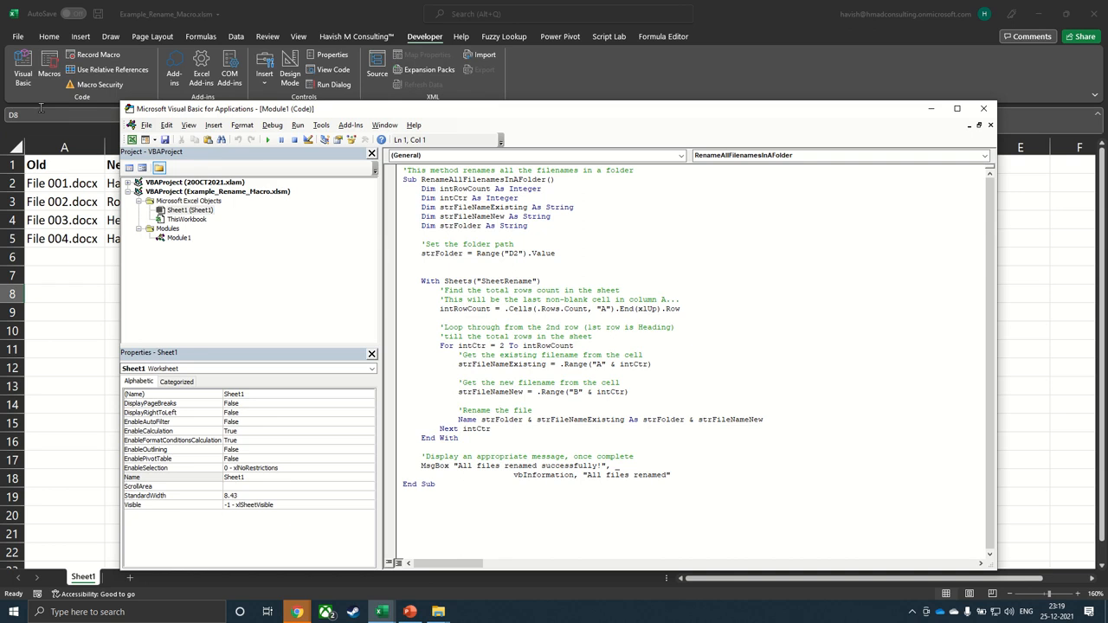
{"action": "left_click", "coordinate": [207, 193]}
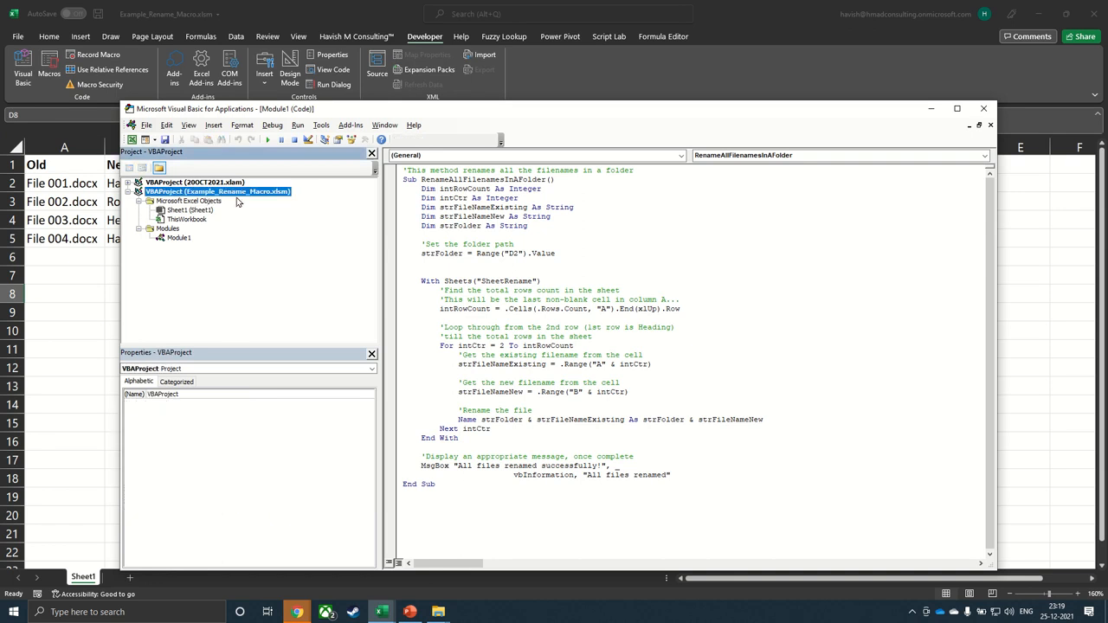
{"action": "left_click", "coordinate": [179, 237]}
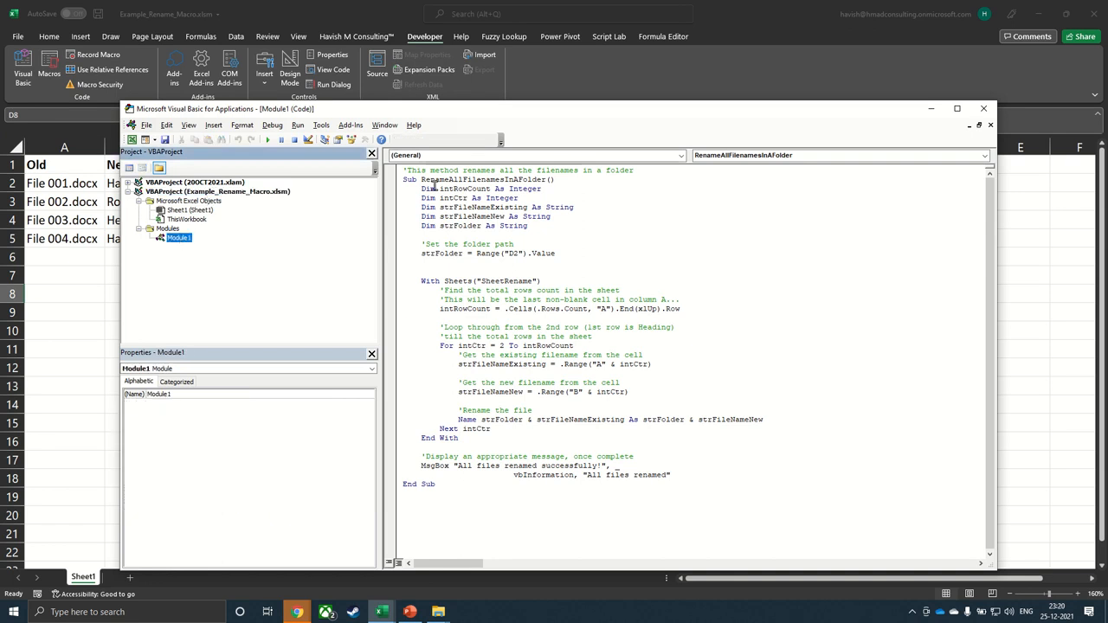
{"action": "left_click_drag", "start_coordinate": [437, 189], "coordinate": [556, 542]}
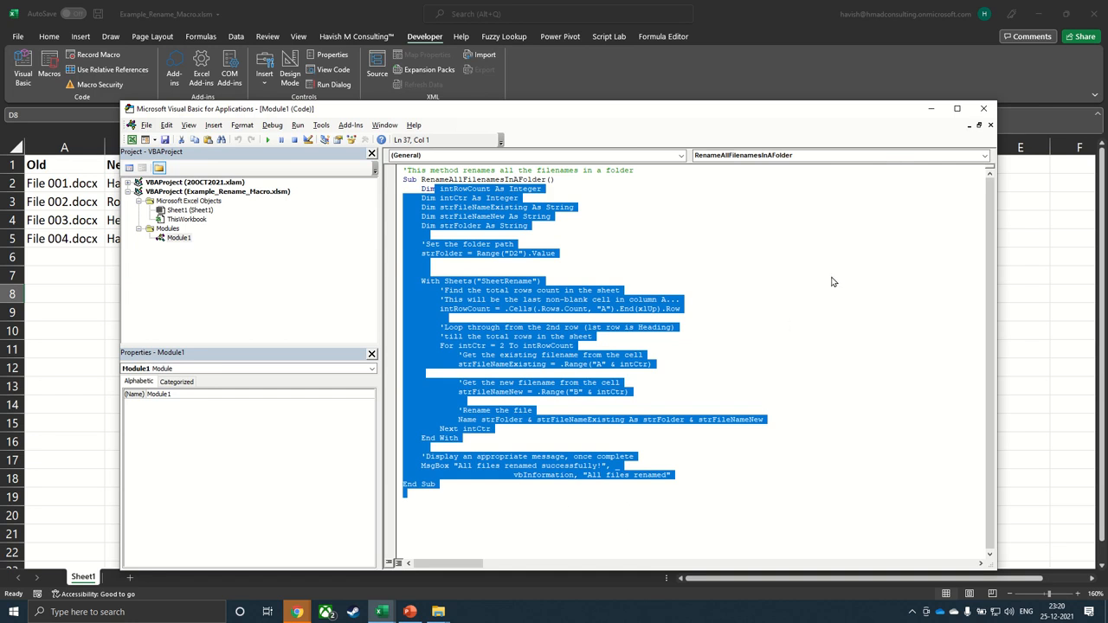
{"action": "left_click", "coordinate": [981, 111]}
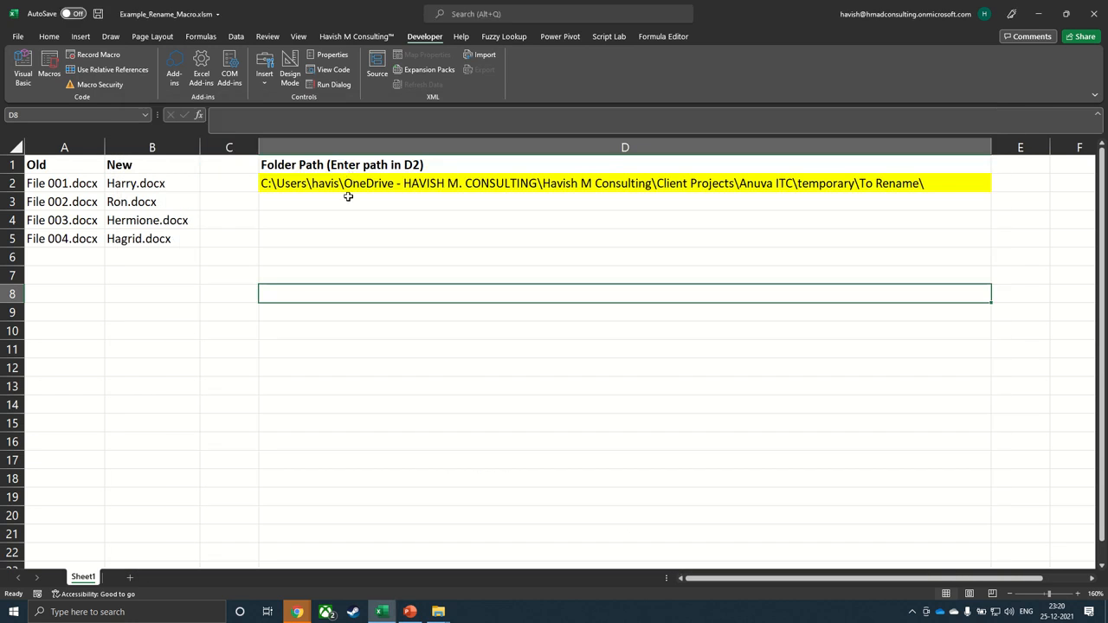
- Review the new file names in B2:B5, select the folder path cell D2, and copy the Combined folder's path from File Explorer
{"action": "left_click", "coordinate": [350, 201]}
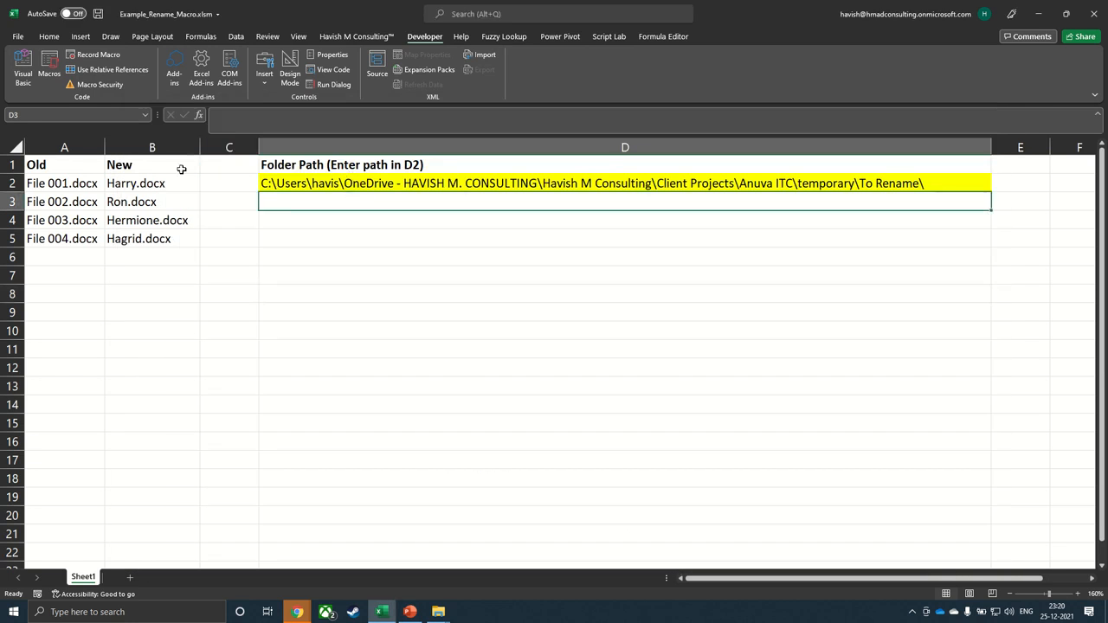
{"action": "left_click_drag", "start_coordinate": [169, 178], "coordinate": [160, 236]}
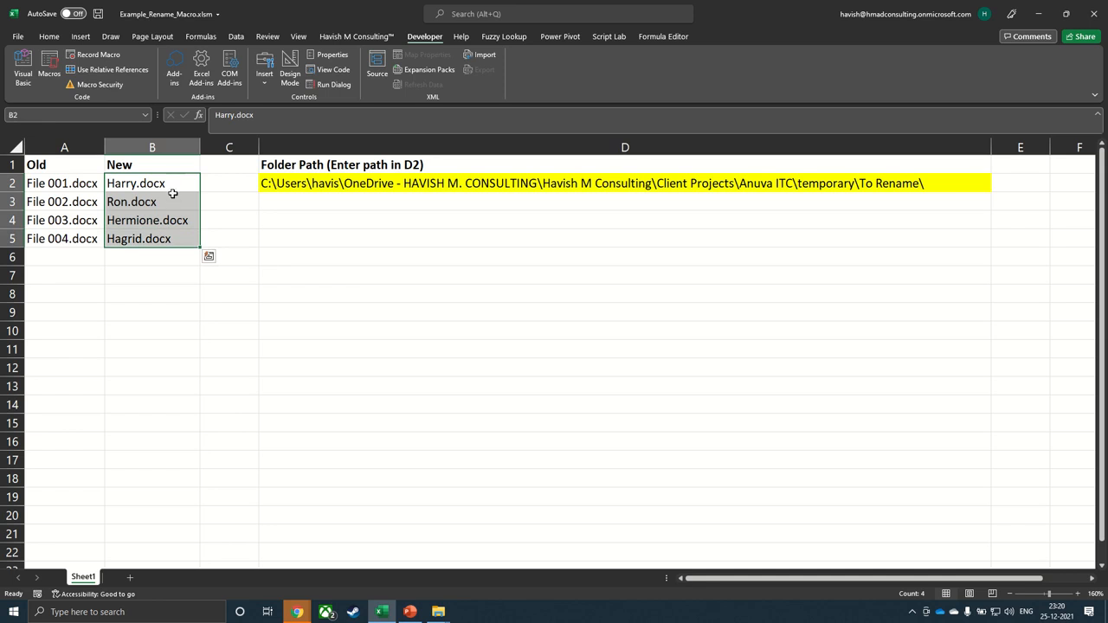
{"action": "left_click", "coordinate": [317, 188]}
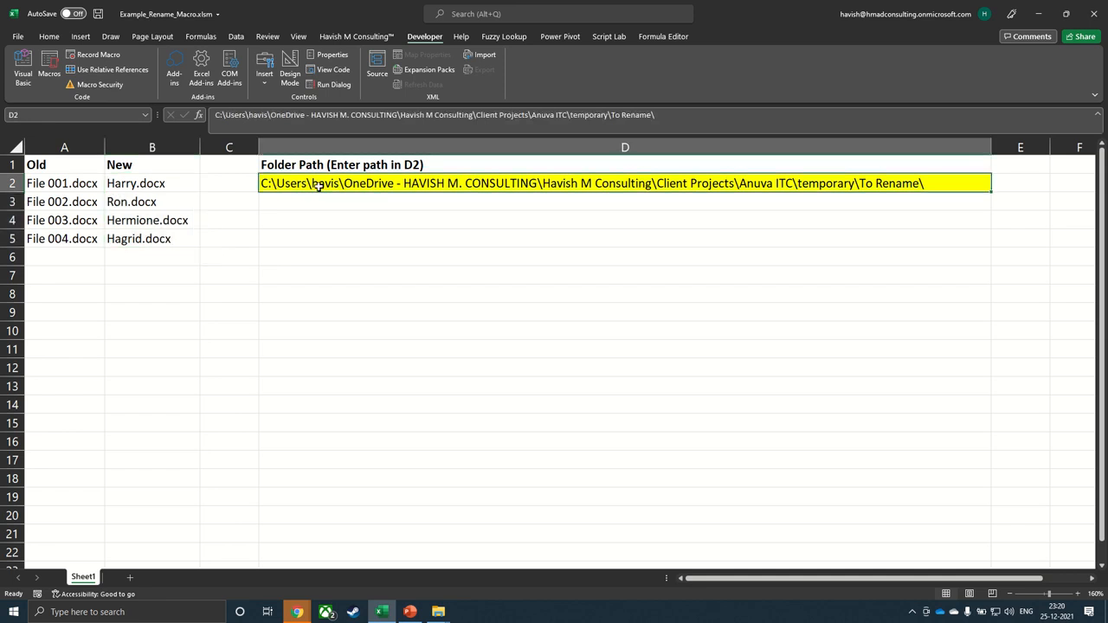
{"action": "key", "text": "alt+Tab"}
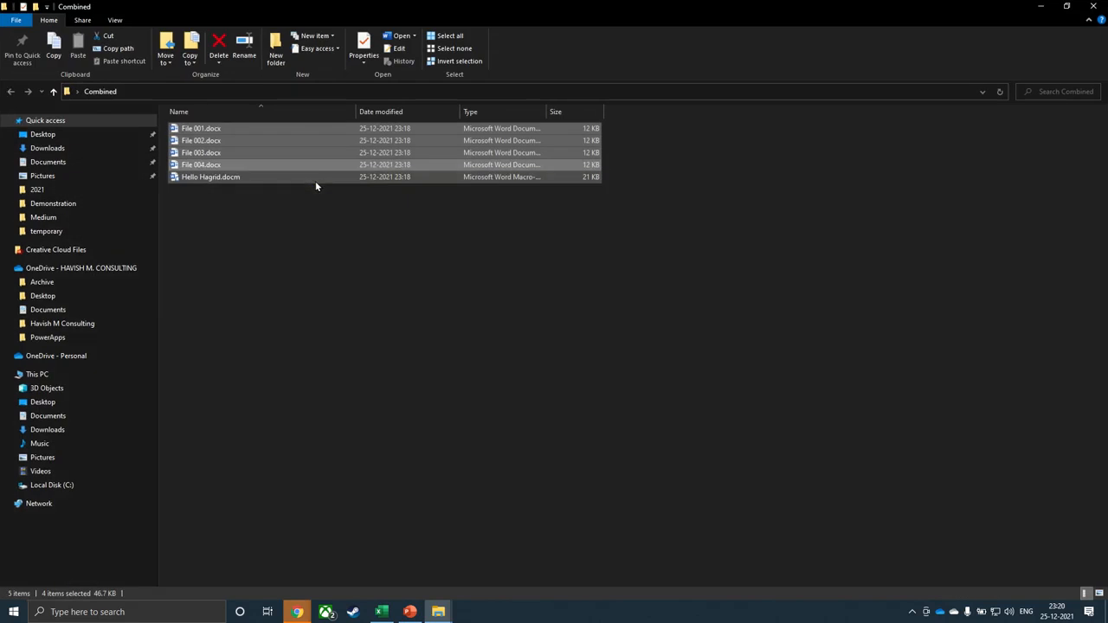
{"action": "left_click", "coordinate": [339, 91]}
{"action": "key", "text": "ctrl+c"}
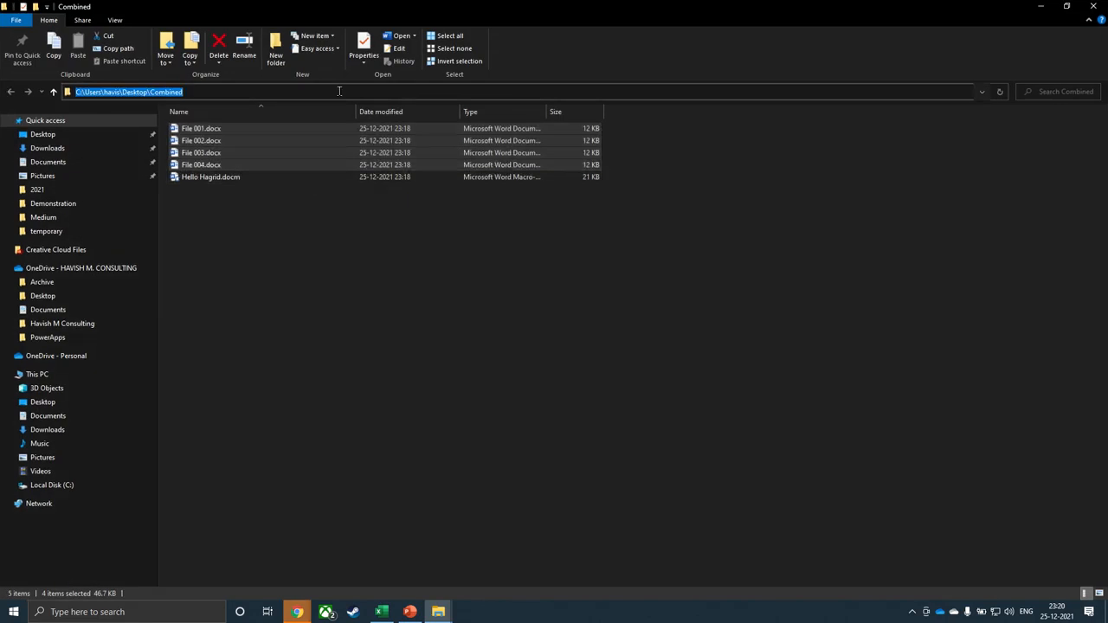
- Back in Excel, replace the folder path in D2 with the copied Combined folder path, ending it with a backslash
{"action": "key", "text": "alt+Tab"}
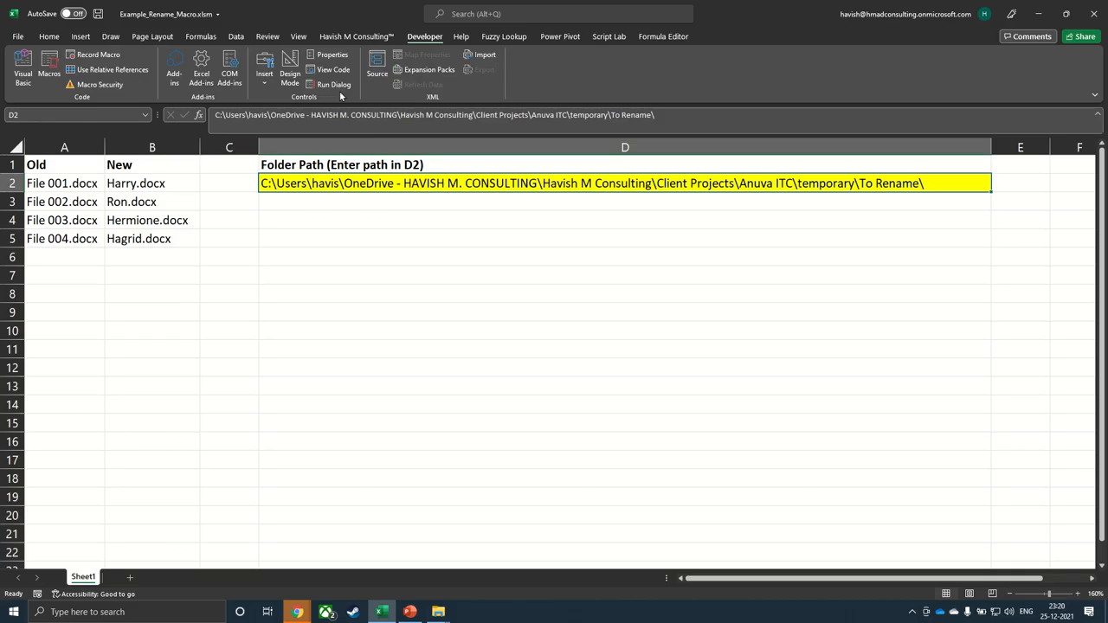
{"action": "key", "text": "BackSpace"}
{"action": "key", "text": "ctrl+v"}
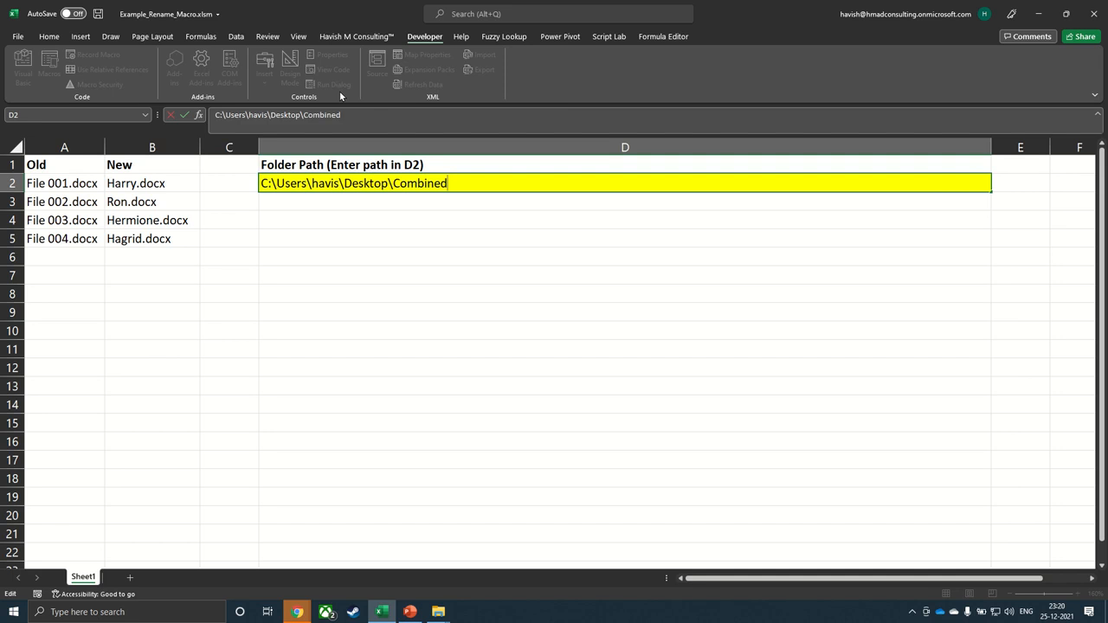
{"action": "type", "text": "\\"}
{"action": "key", "text": "Return"}
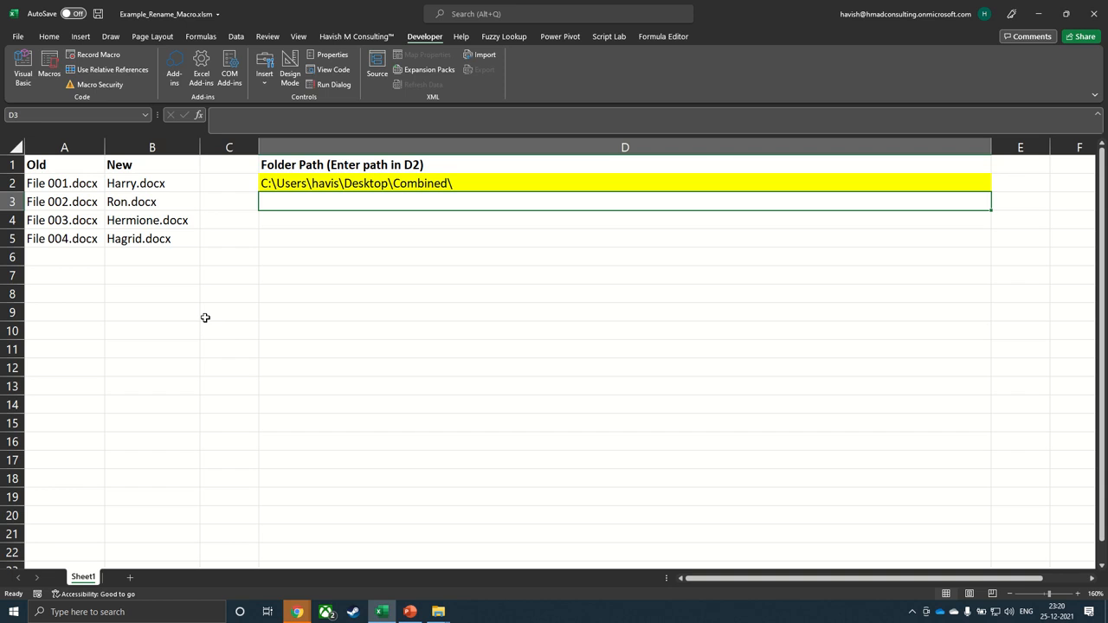
- Try to run RenameAllFilenamesInAFolder, debug it to check the sheet name in the With Sheets line, and close the editor to stop debugging
{"action": "left_click", "coordinate": [49, 69]}
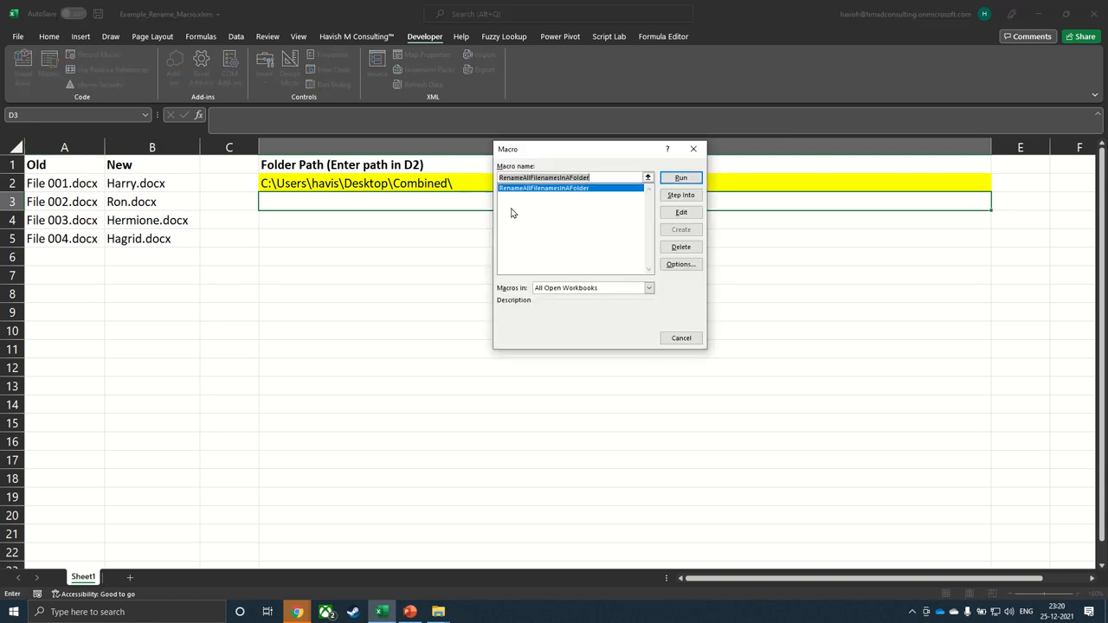
{"action": "left_click", "coordinate": [669, 180]}
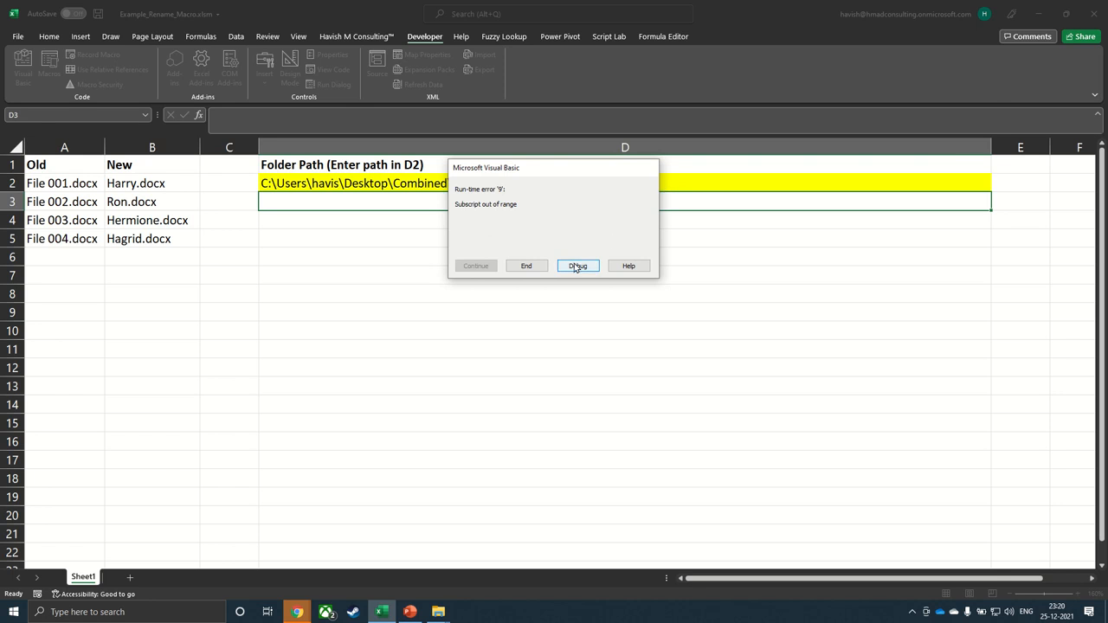
{"action": "left_click", "coordinate": [576, 266]}
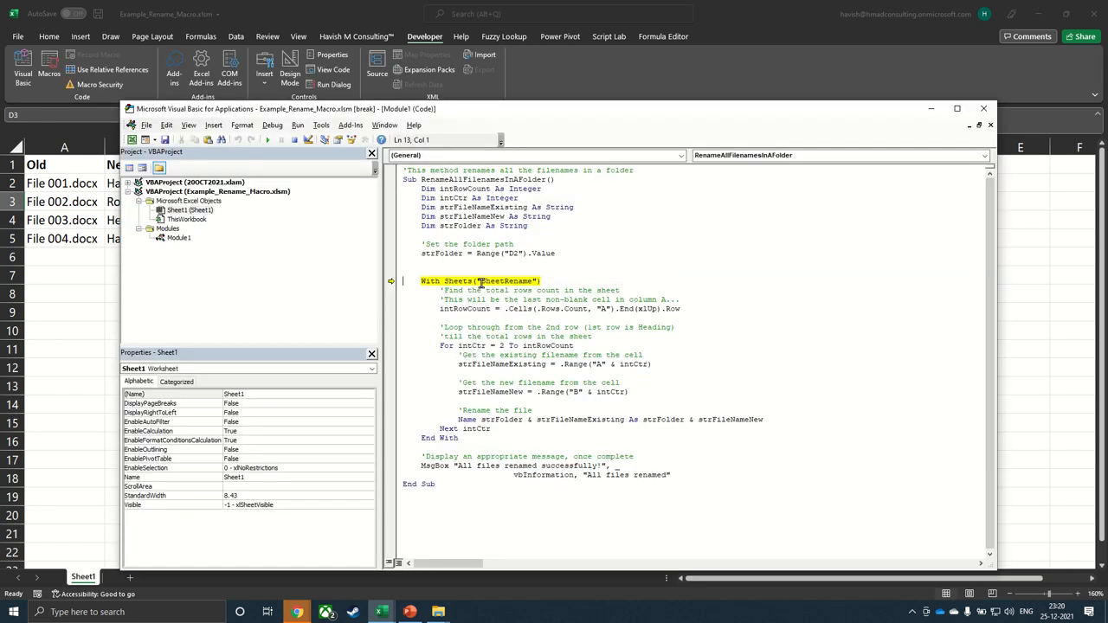
{"action": "left_click_drag", "start_coordinate": [480, 282], "coordinate": [532, 279]}
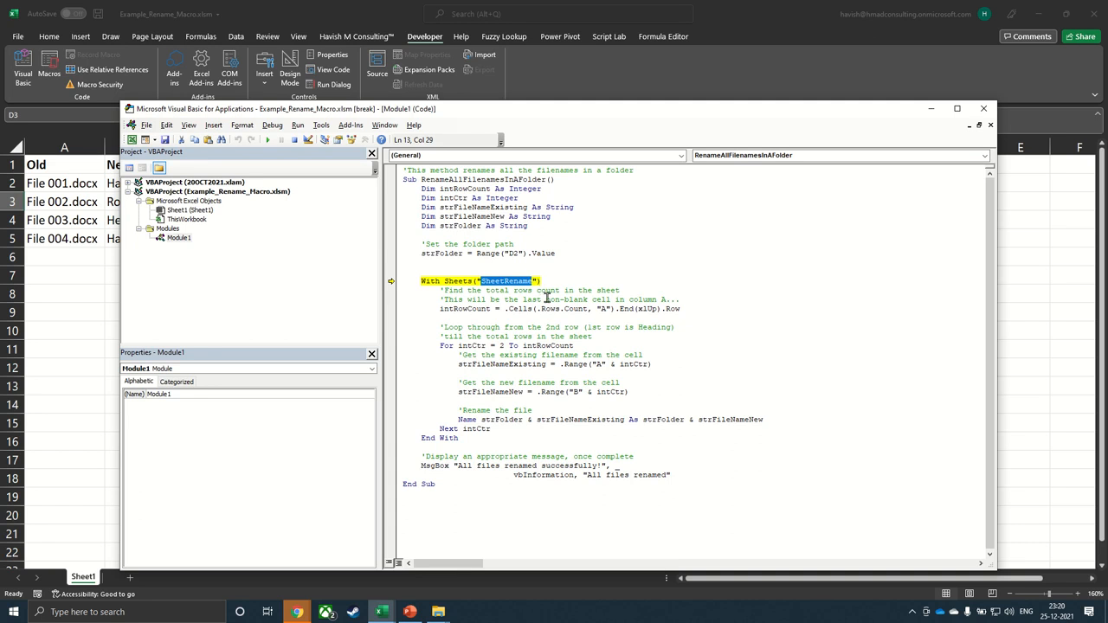
{"action": "left_click", "coordinate": [984, 108]}
{"action": "left_click", "coordinate": [517, 347]}
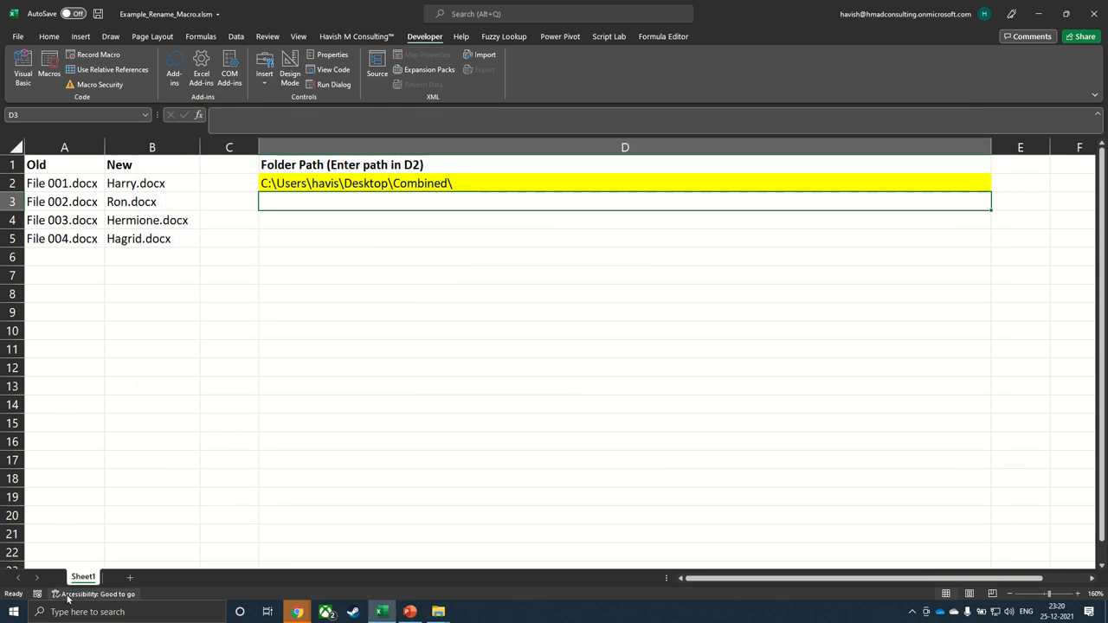
- Rename the worksheet Sheet1 as SheetRename to match the name used in the macro code
{"action": "type", "text": "Sheet"}
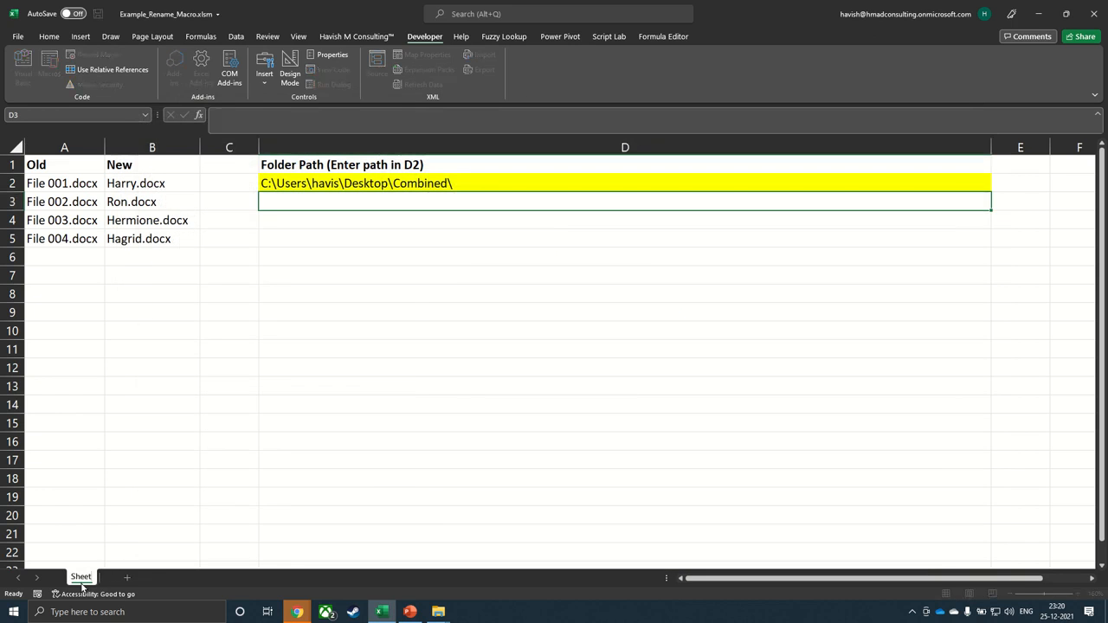
{"action": "type", "text": "Rename"}
{"action": "key", "text": "Return"}
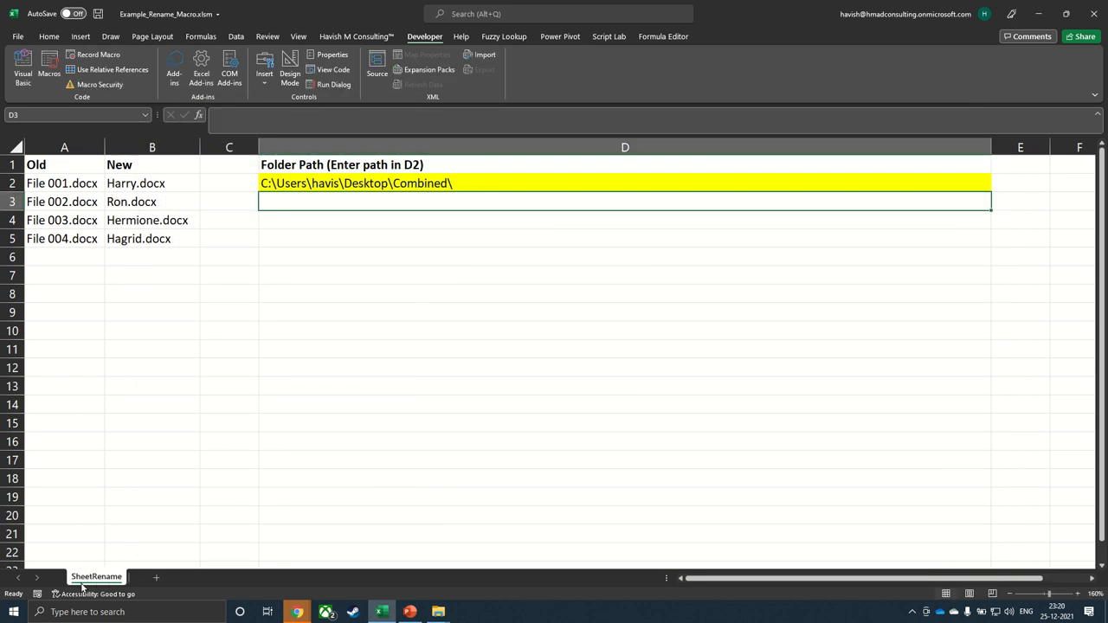
- Run the RenameAllFilenamesInAFolder macro and dismiss its completion message
{"action": "left_click", "coordinate": [50, 65]}
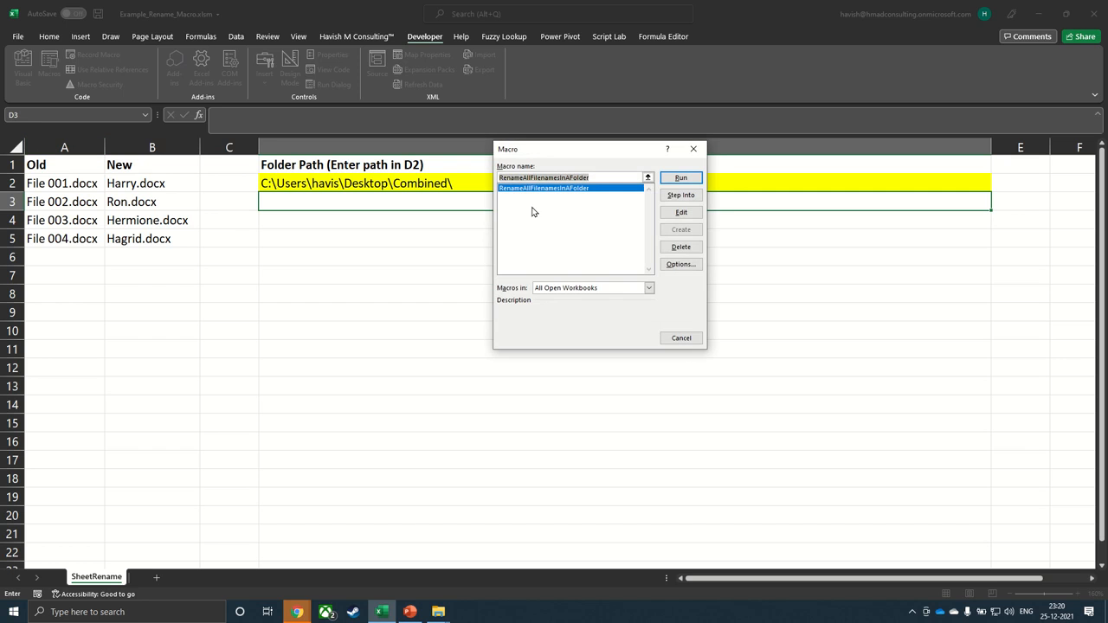
{"action": "left_click", "coordinate": [679, 177]}
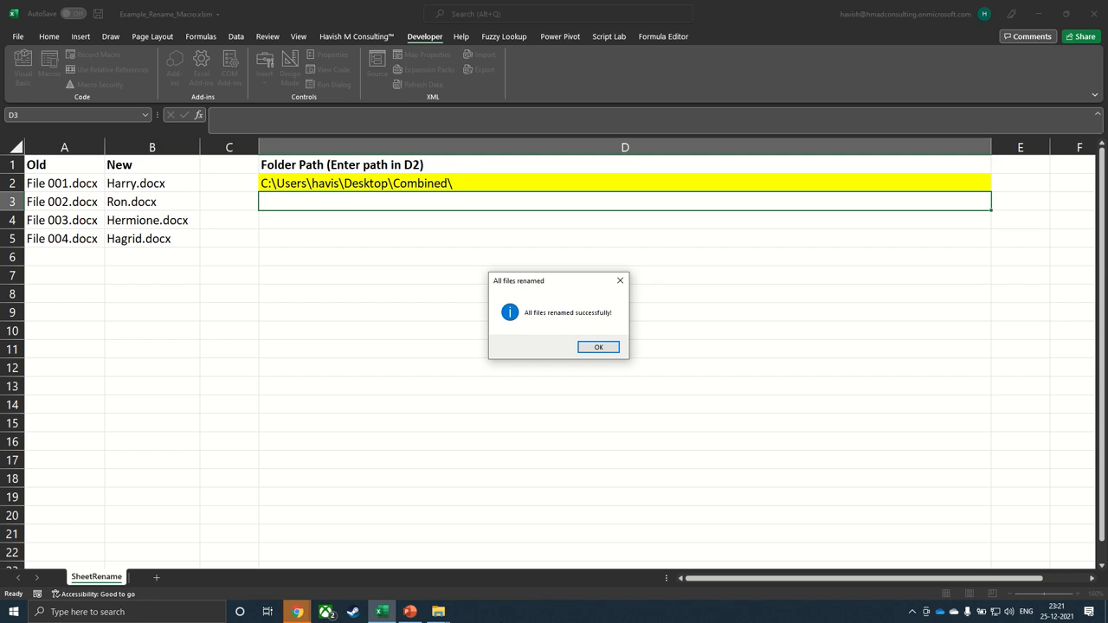
{"action": "left_click", "coordinate": [589, 349]}
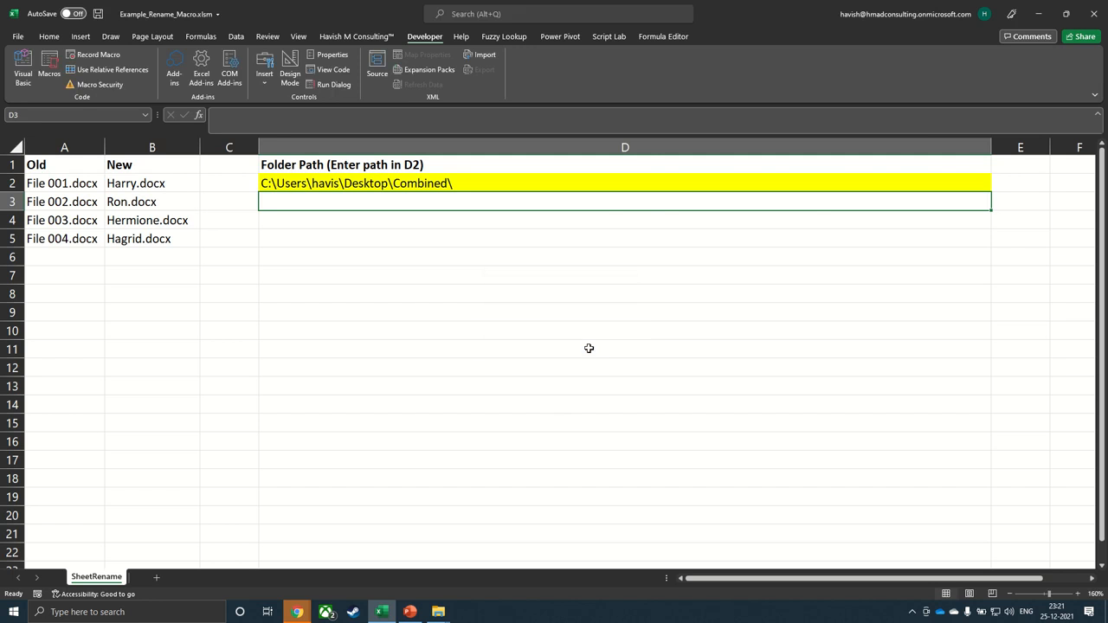
- Switch to the Combined folder and check each of the renamed letter files
{"action": "key", "text": "alt+Tab"}
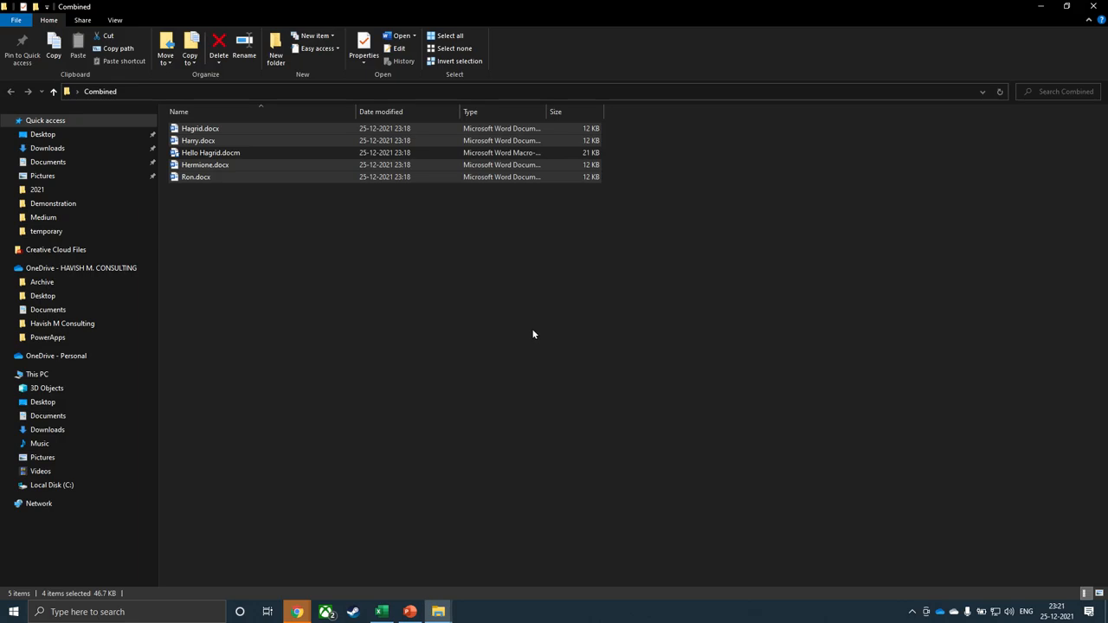
{"action": "left_click", "coordinate": [274, 130]}
{"action": "left_click", "coordinate": [274, 141]}
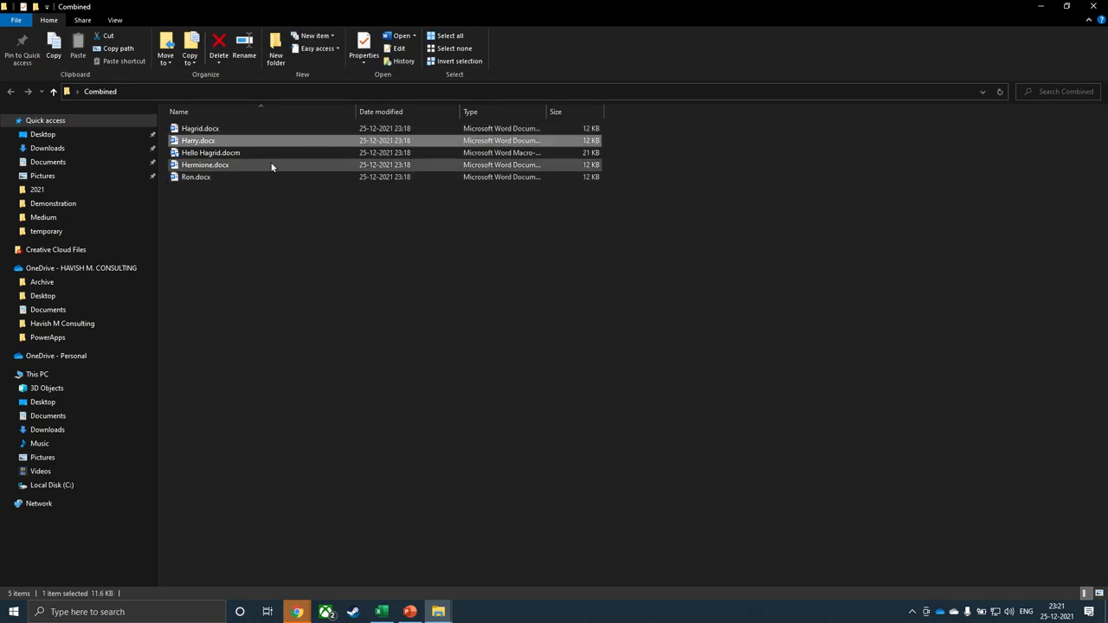
{"action": "left_click", "coordinate": [271, 166]}
{"action": "left_click", "coordinate": [264, 180]}
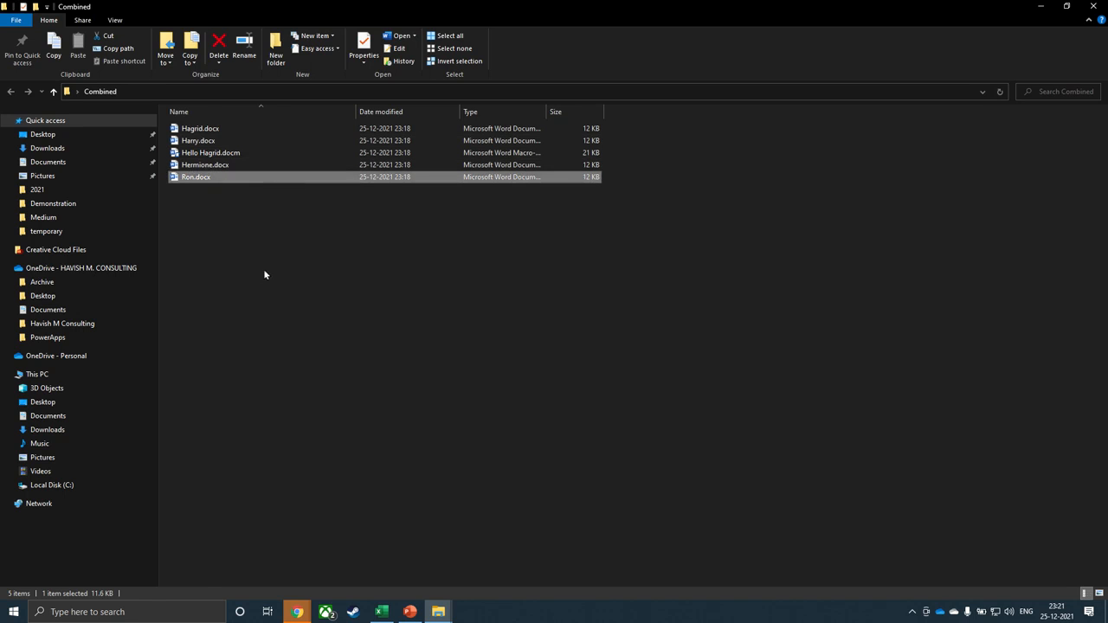